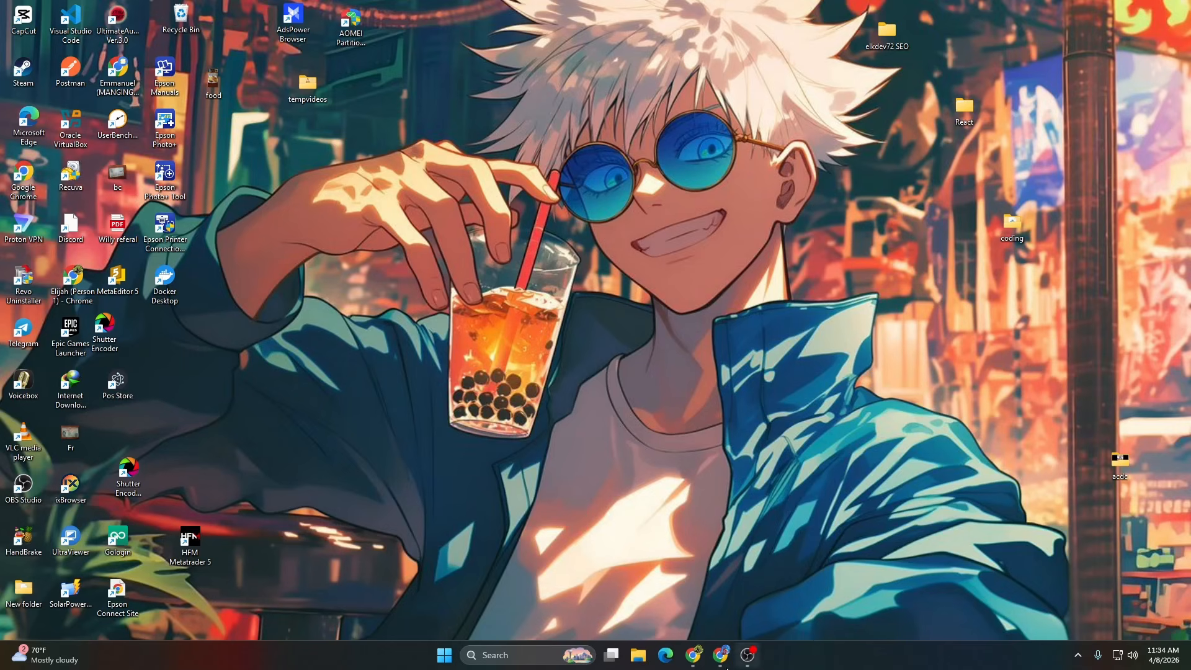
# - Switch to Chrome with the OmniVoice_Colab GitHub repository and read the README's overview, voice modes and Quick Start sections
pyautogui.click(718, 658)
pyautogui.click(93, 12)
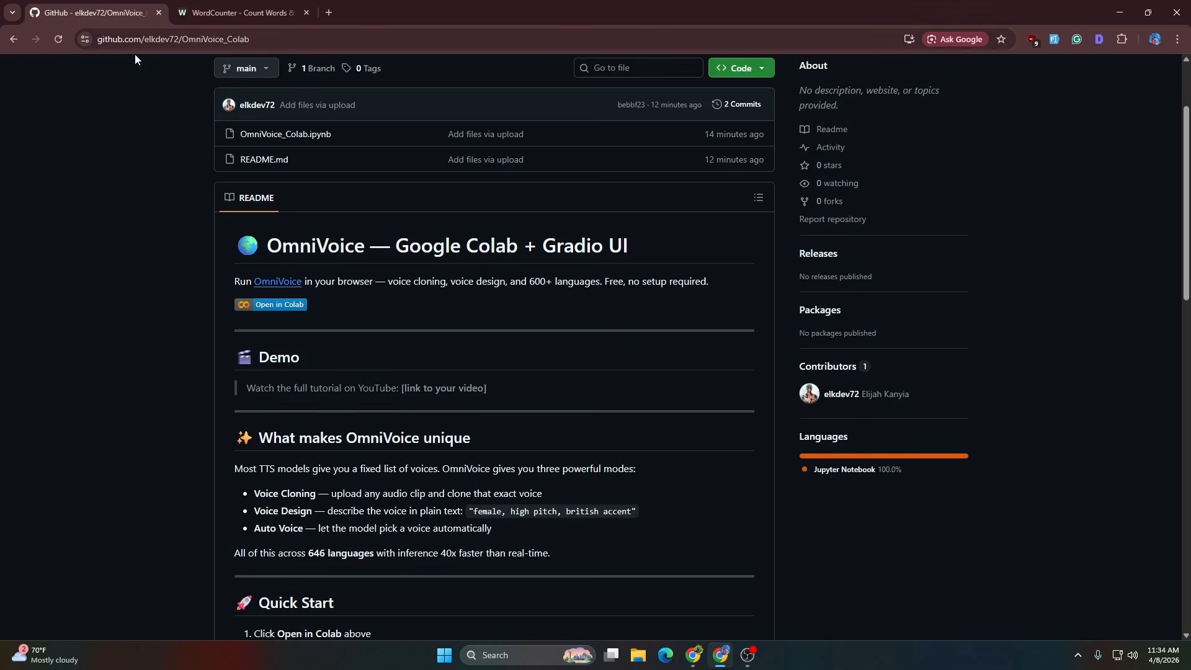
pyautogui.scroll(2, 366, 477)
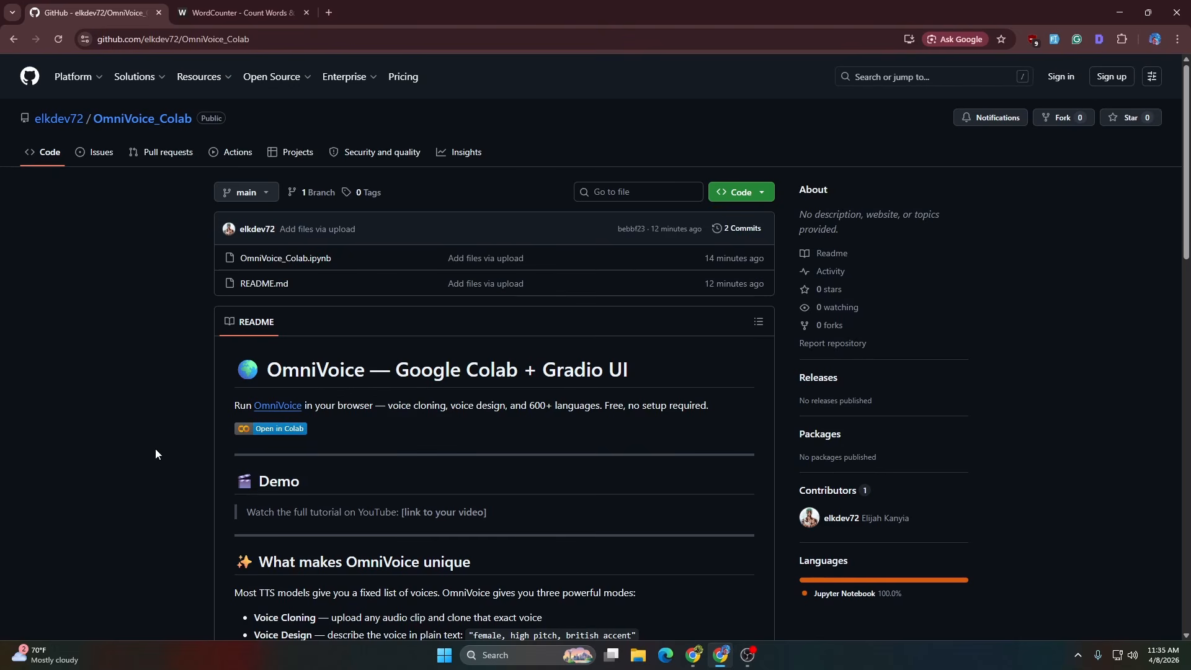
pyautogui.scroll(-5, 155, 449)
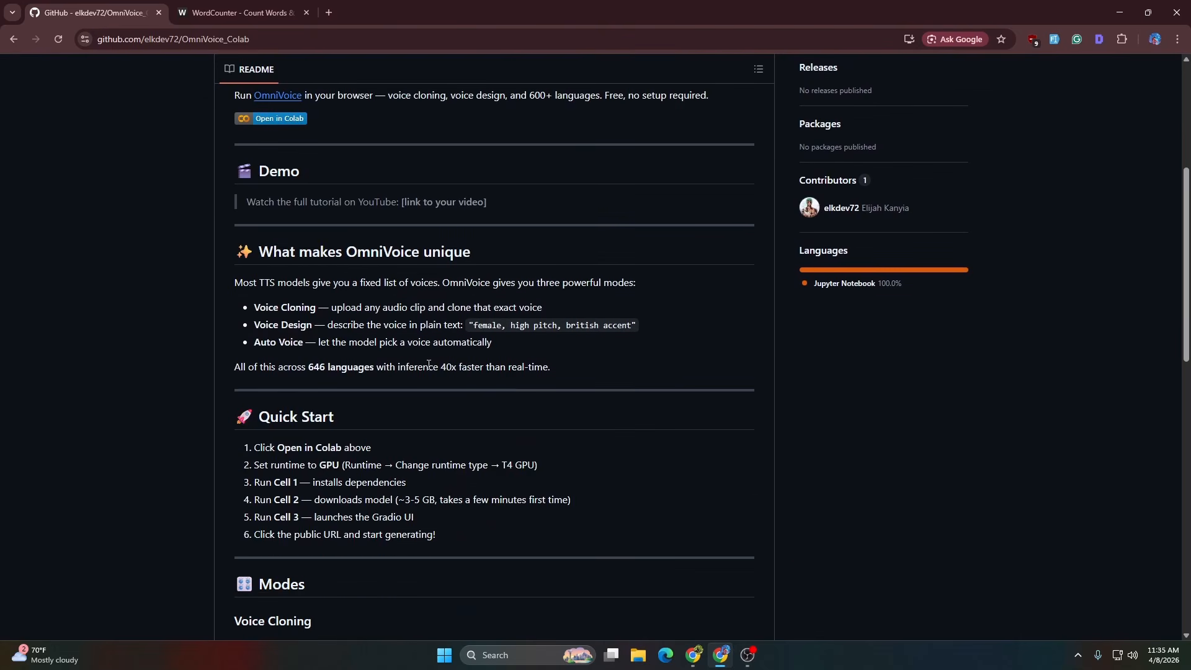
pyautogui.scroll(4, 428, 366)
pyautogui.scroll(-3, 428, 347)
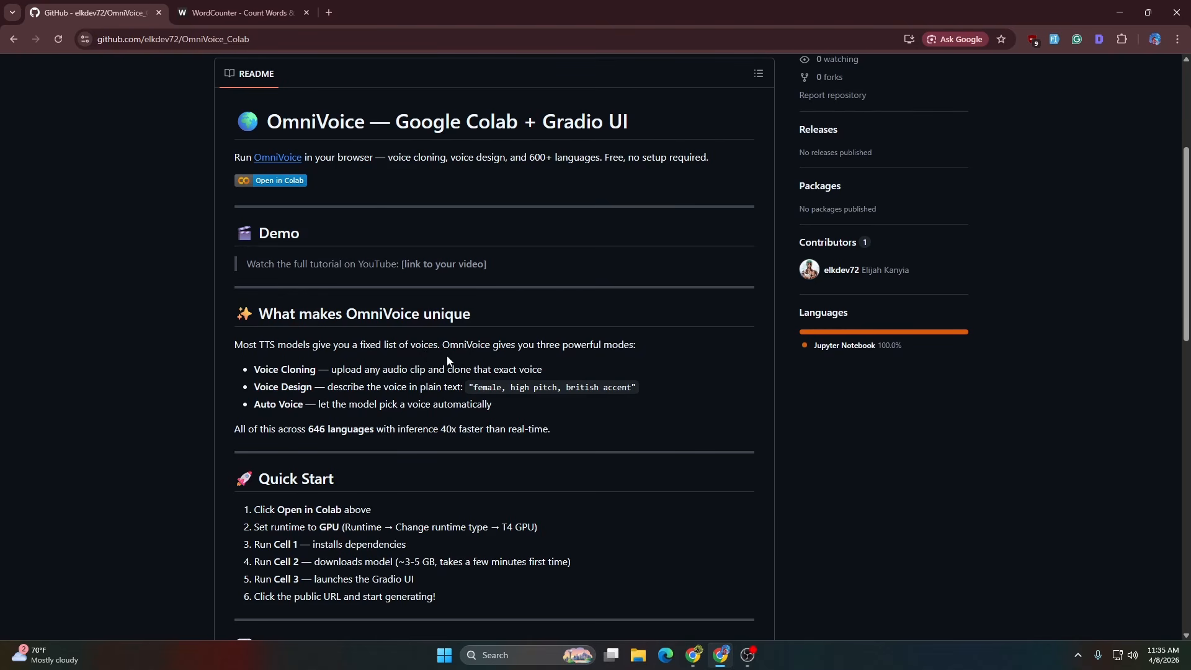
pyautogui.scroll(-1, 447, 359)
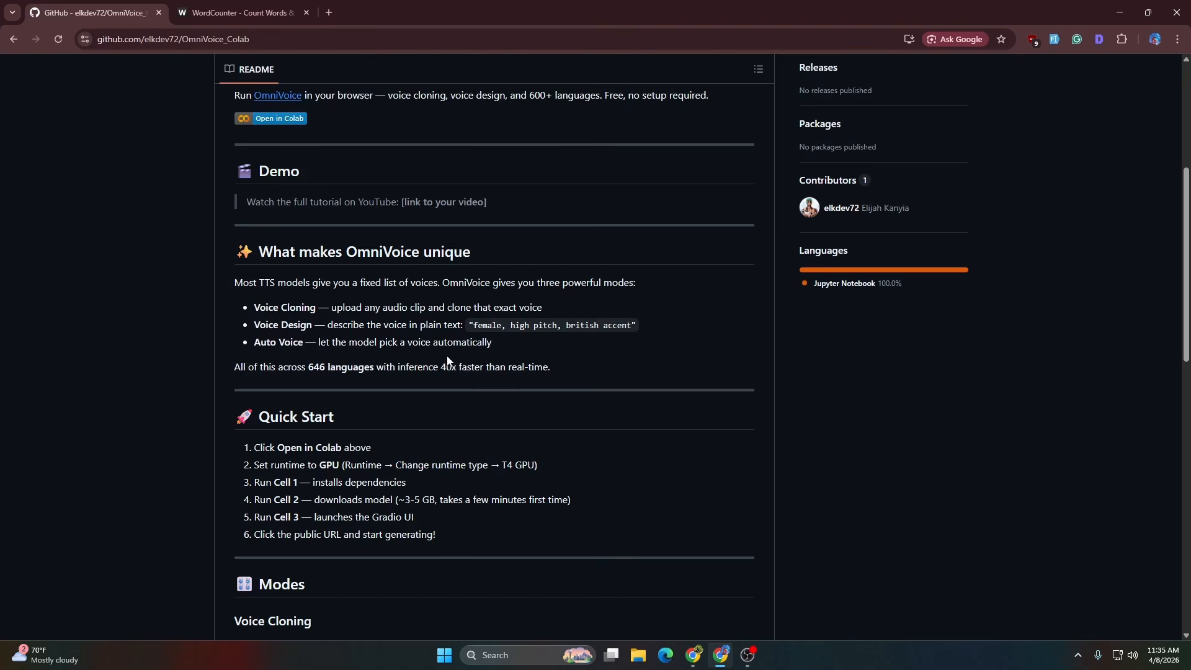
pyautogui.scroll(3, 447, 359)
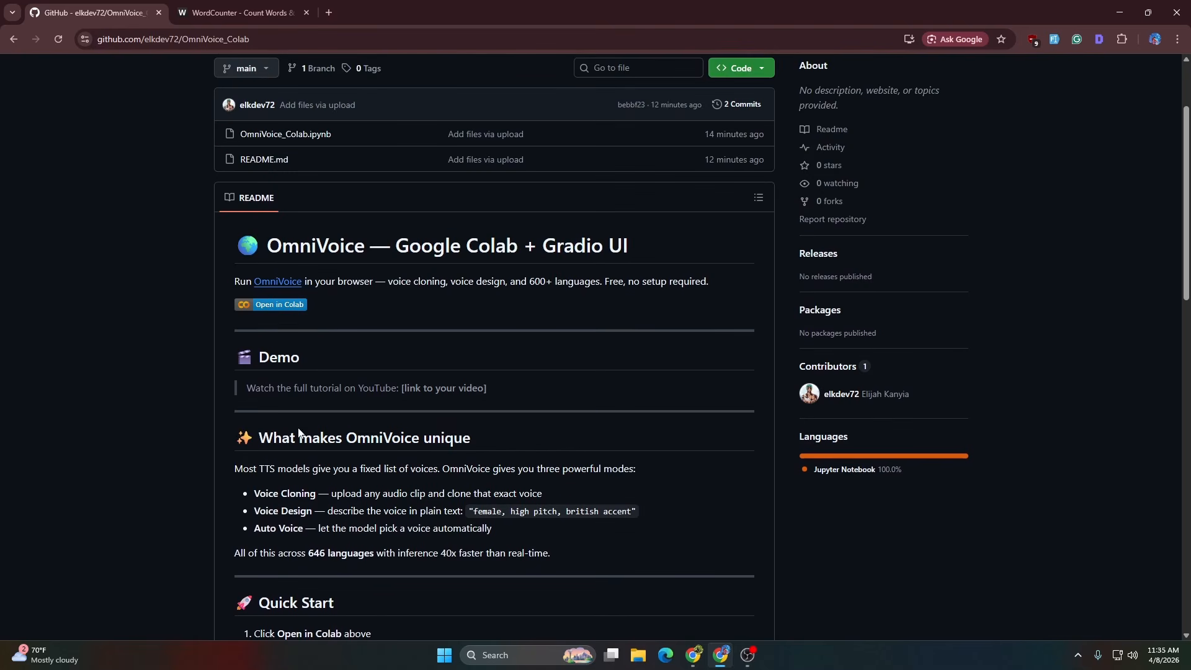
pyautogui.scroll(2, 284, 416)
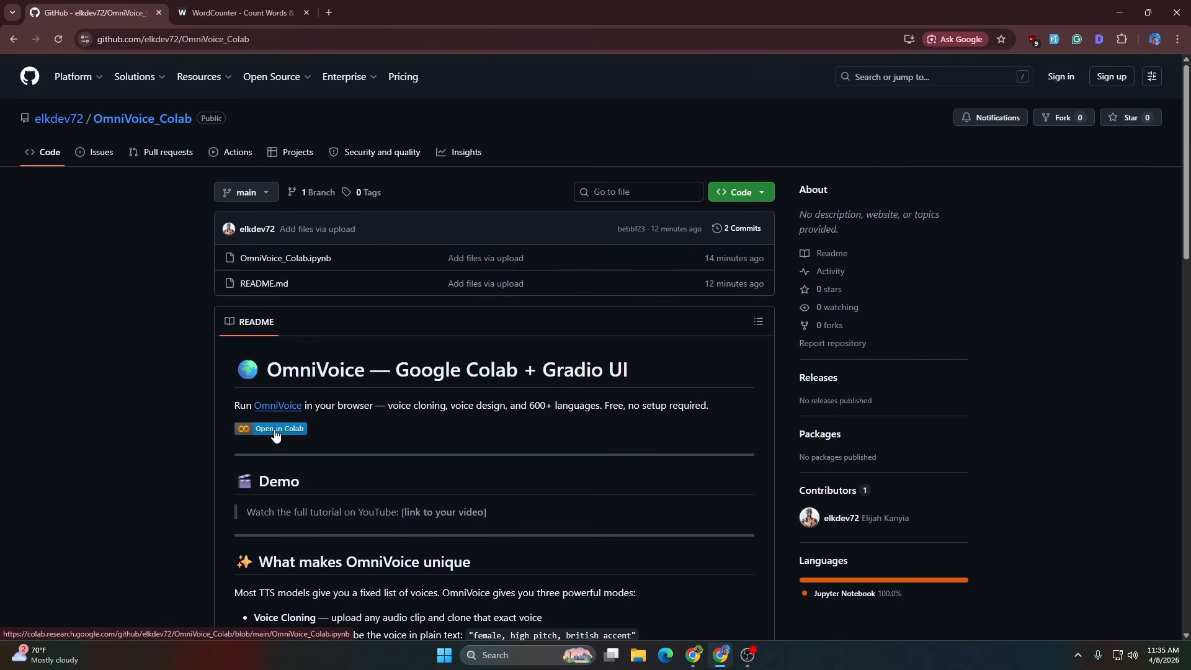
pyautogui.scroll(-1, 427, 411)
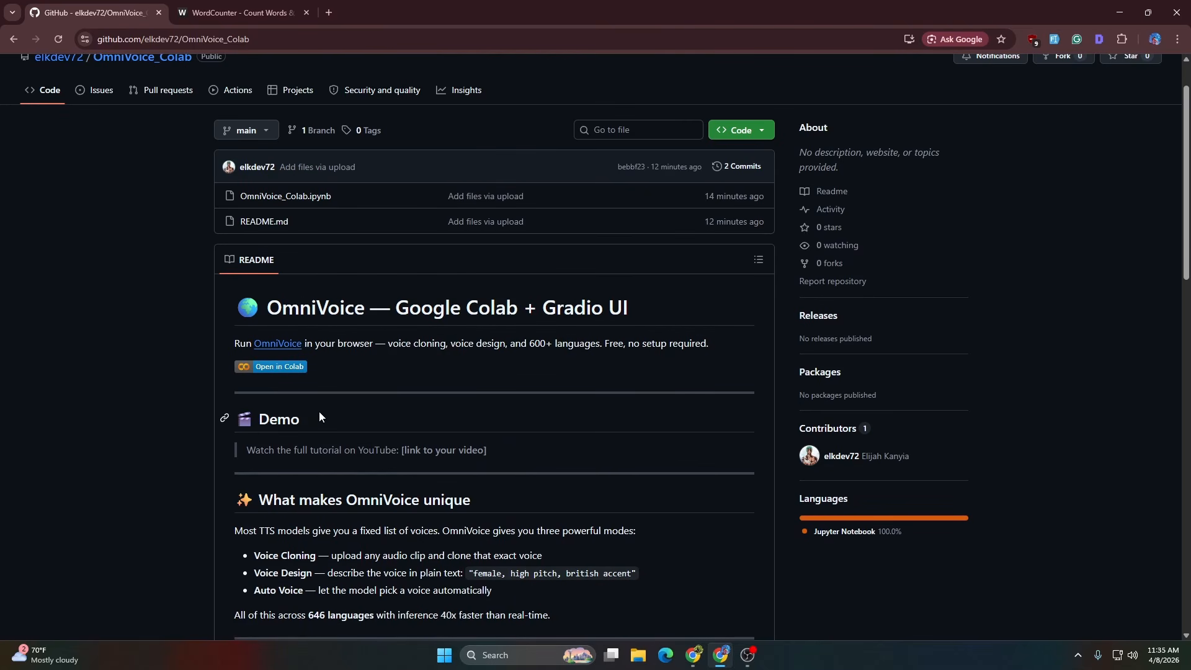
# - Open the OmniVoice notebook in Google Colab from the README and run all its cells, accepting the non-Google author warning
pyautogui.click(281, 368)
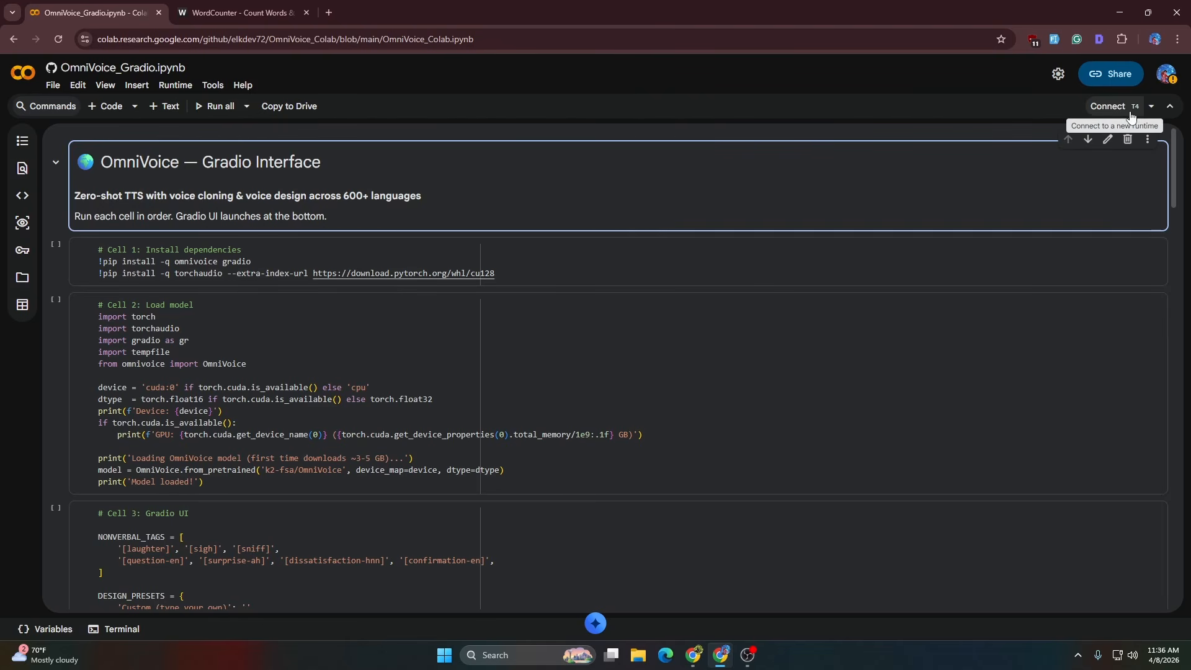
pyautogui.click(205, 106)
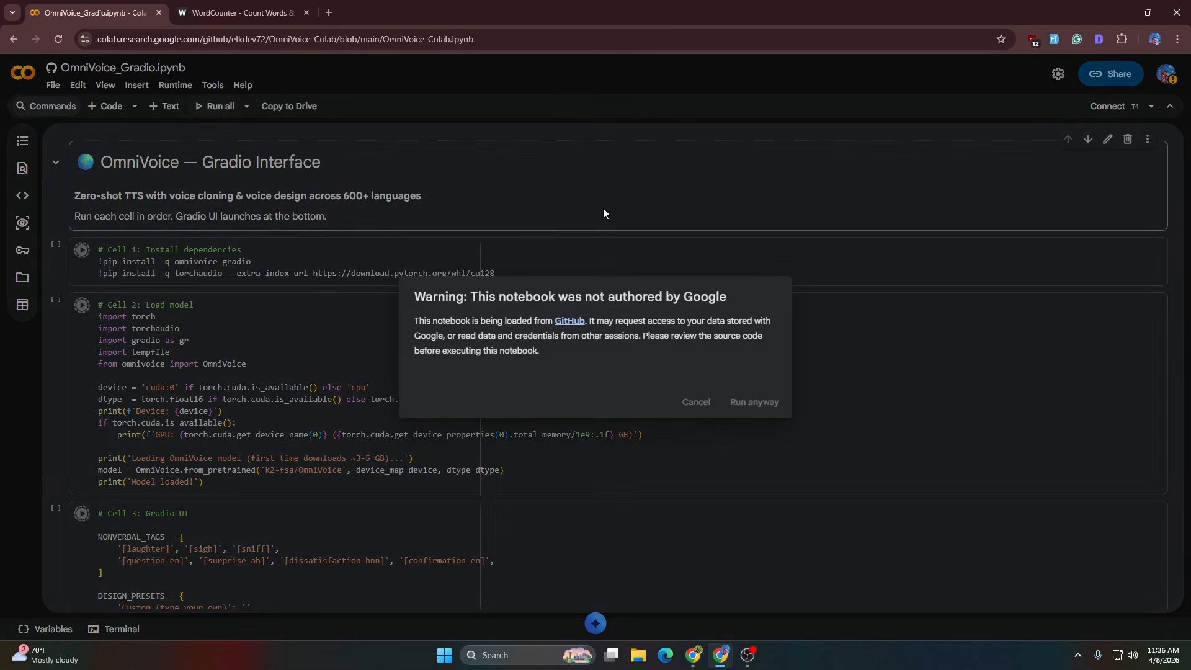
pyautogui.click(766, 403)
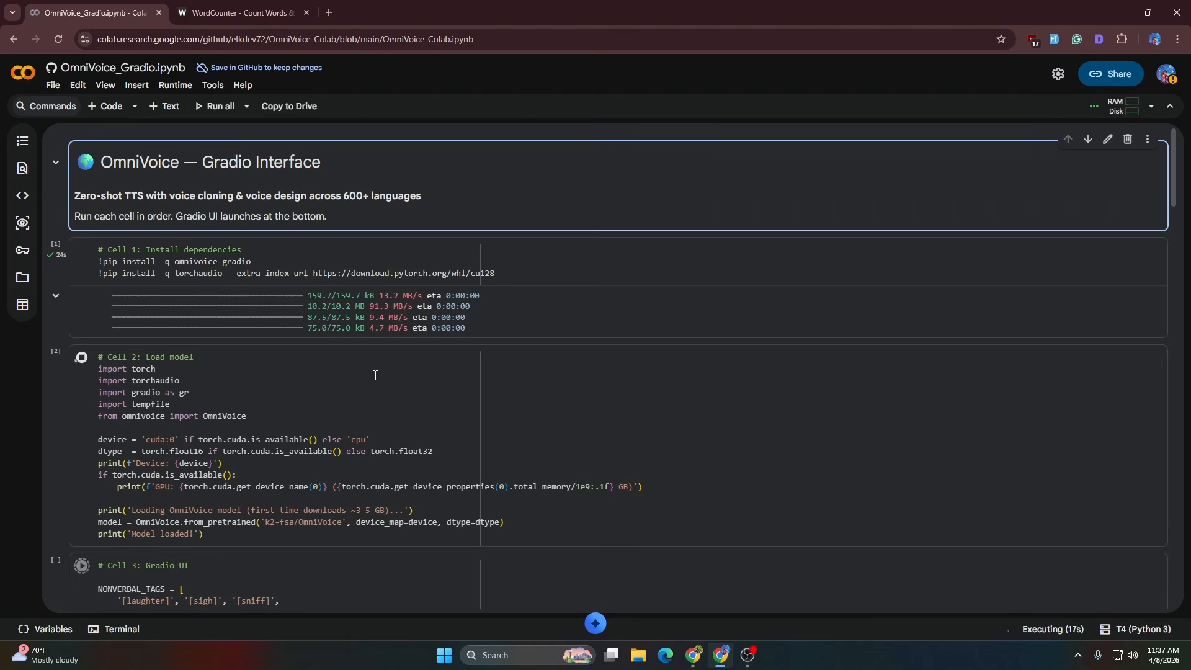
# - Examine the Install dependencies, Load model and Gradio UI cells and their output while the notebook runs
pyautogui.scroll(-2, 424, 342)
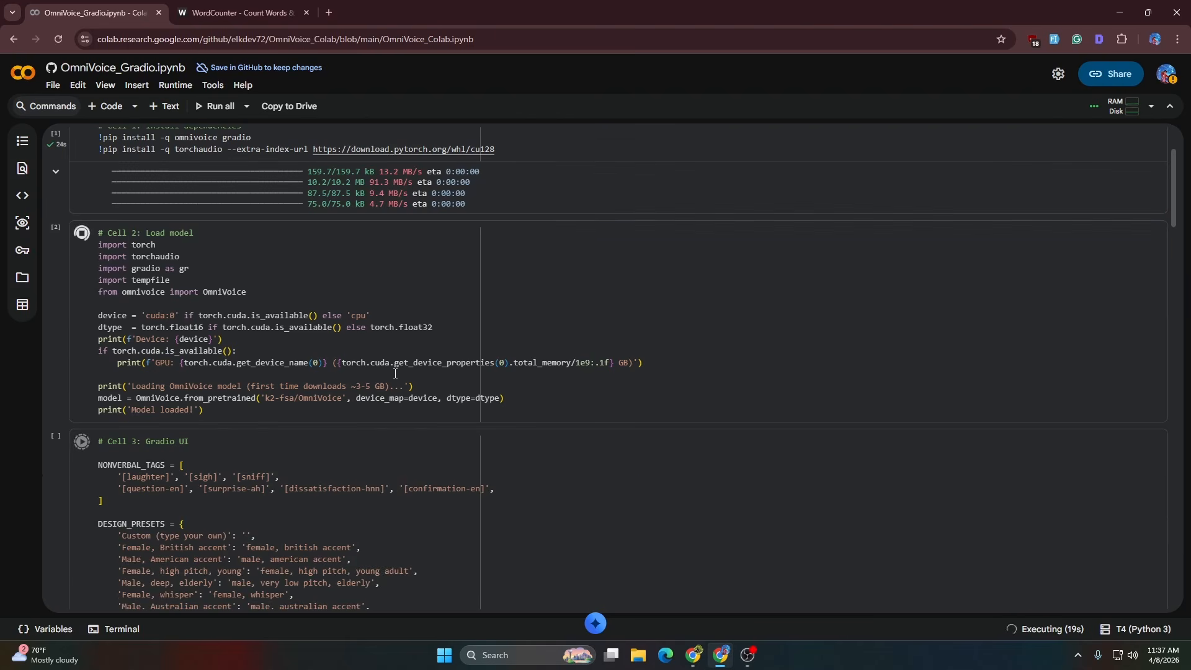
pyautogui.scroll(-2, 424, 342)
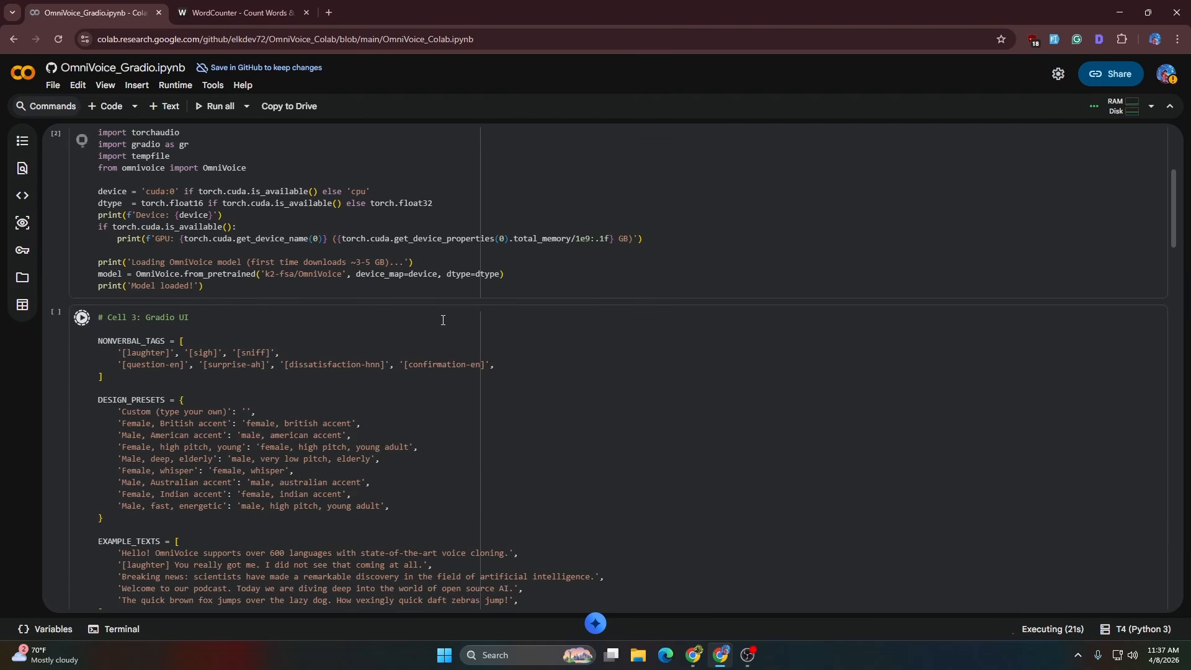
pyautogui.scroll(4, 446, 319)
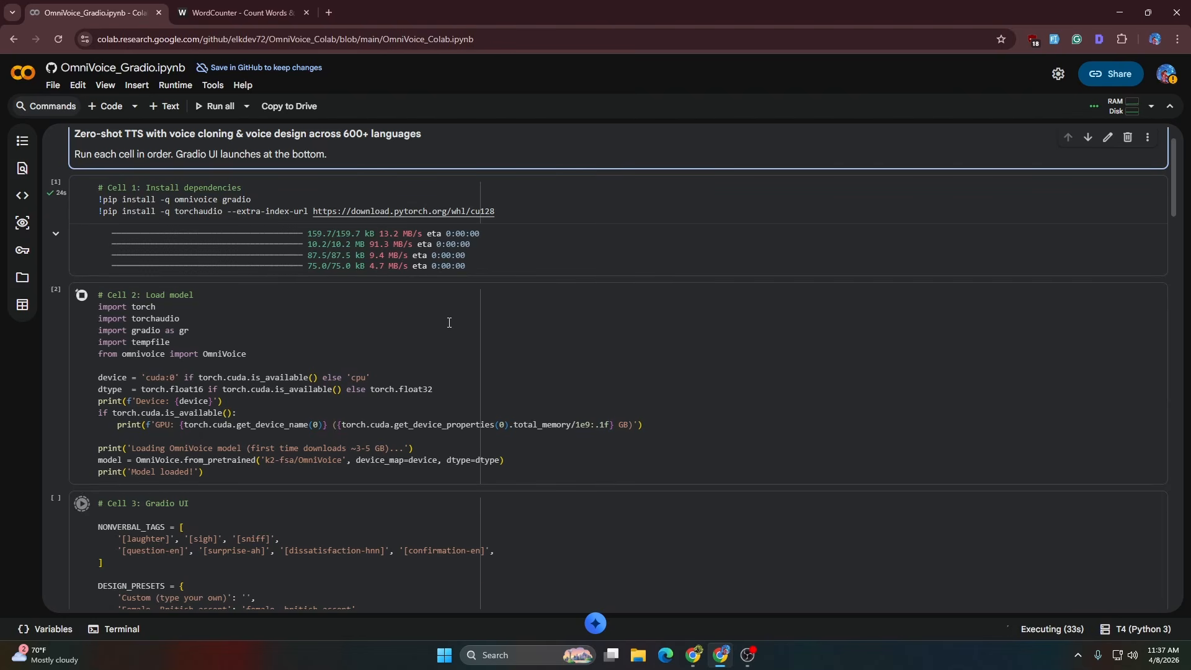
pyautogui.scroll(-1, 454, 356)
pyautogui.scroll(-5, 454, 356)
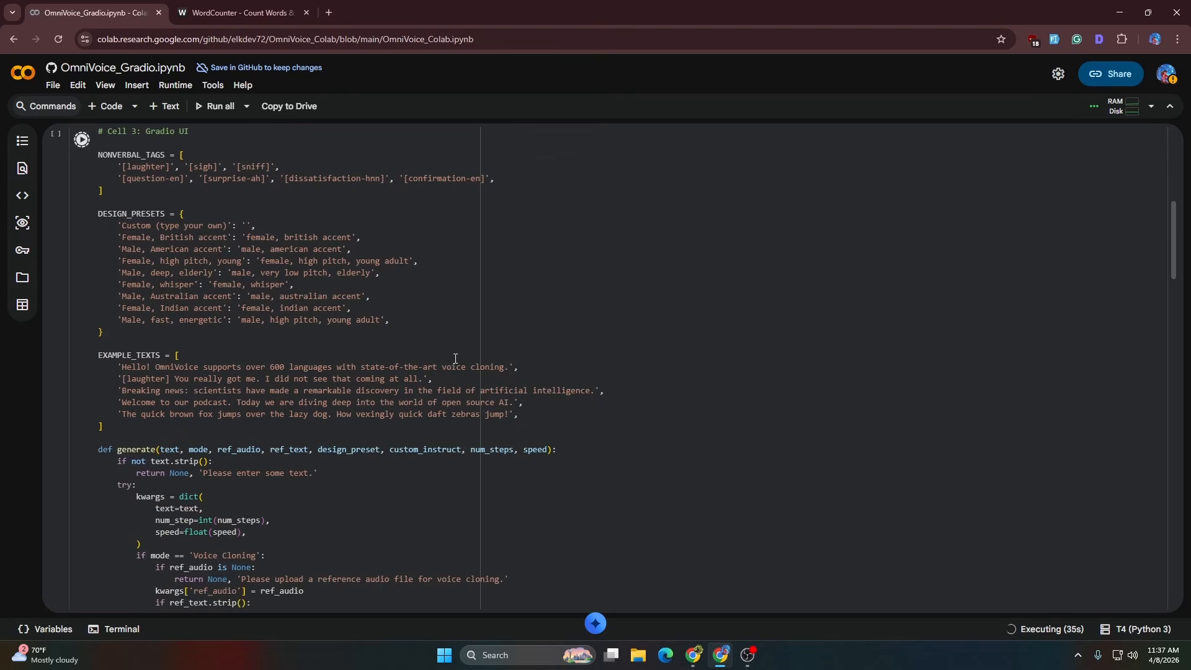
pyautogui.scroll(5, 457, 359)
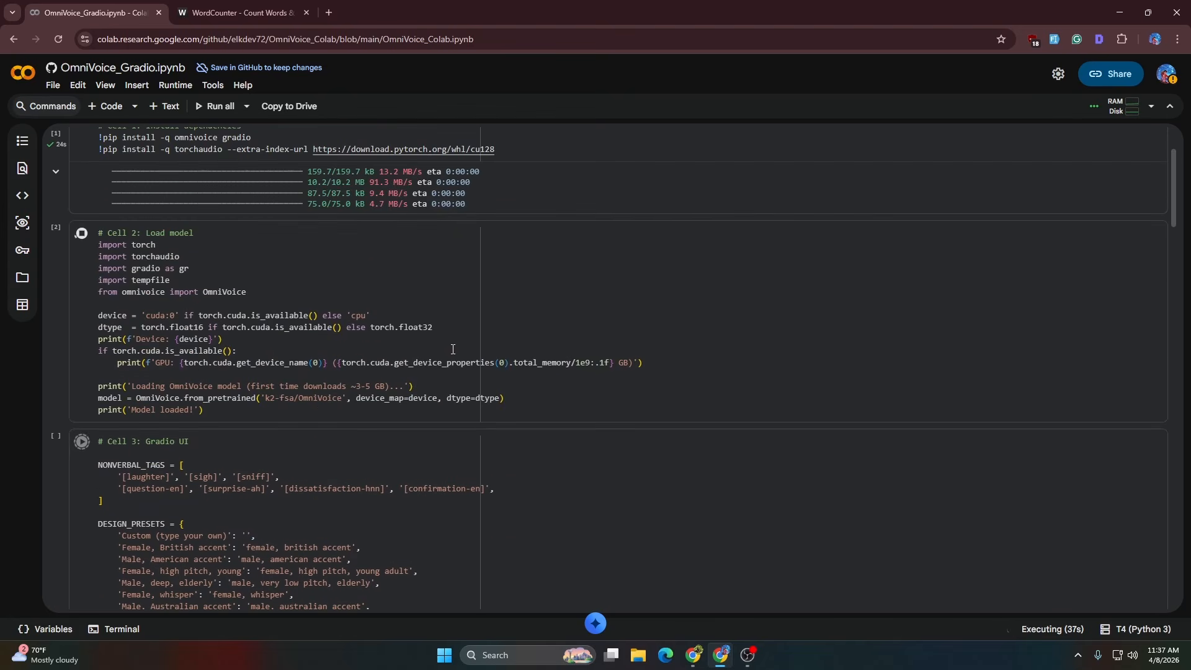
pyautogui.scroll(-4, 459, 342)
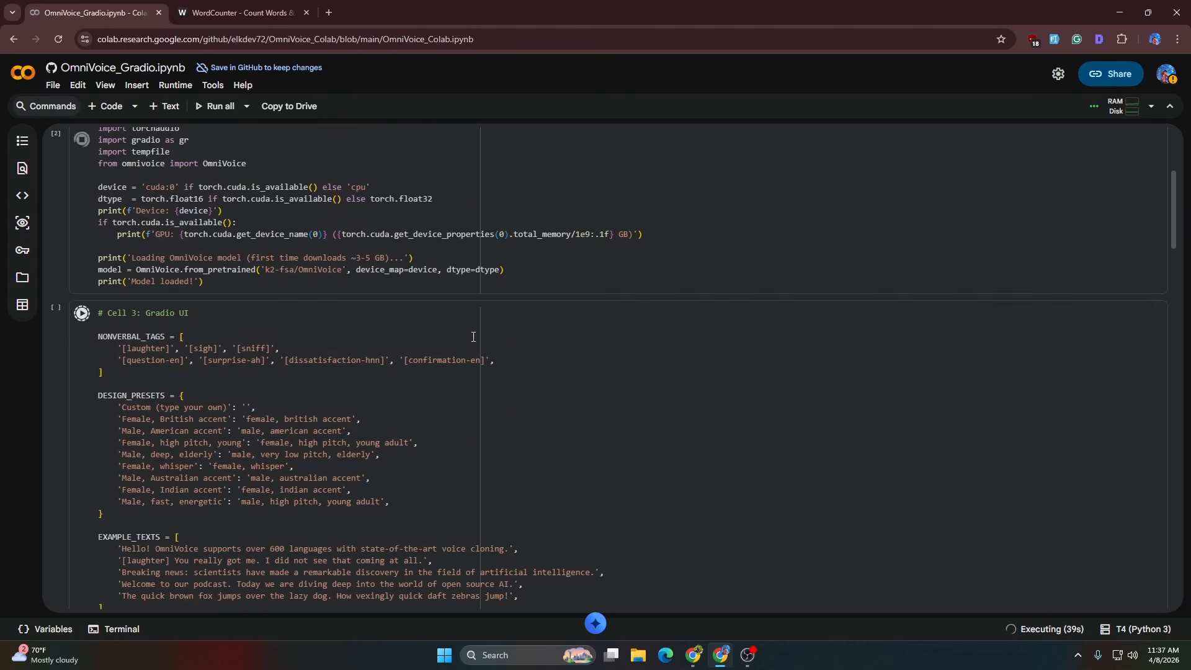
pyautogui.scroll(4, 472, 335)
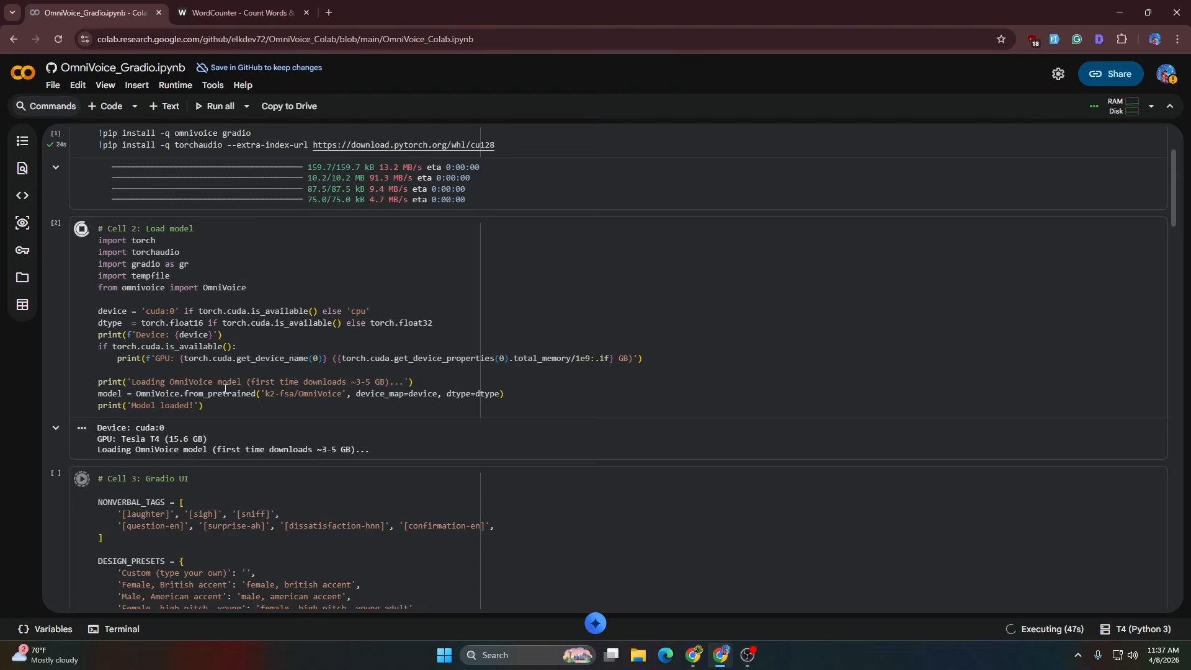
pyautogui.scroll(-2, 225, 389)
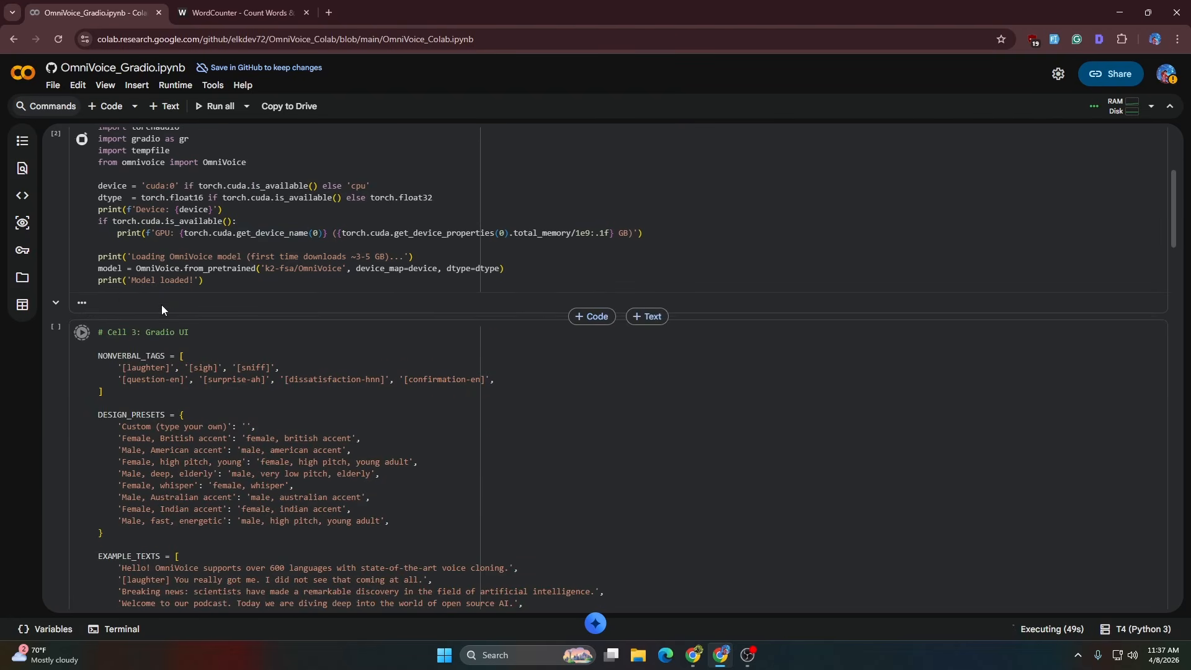
pyautogui.scroll(-2, 180, 306)
pyautogui.scroll(-3, 194, 308)
pyautogui.scroll(5, 204, 301)
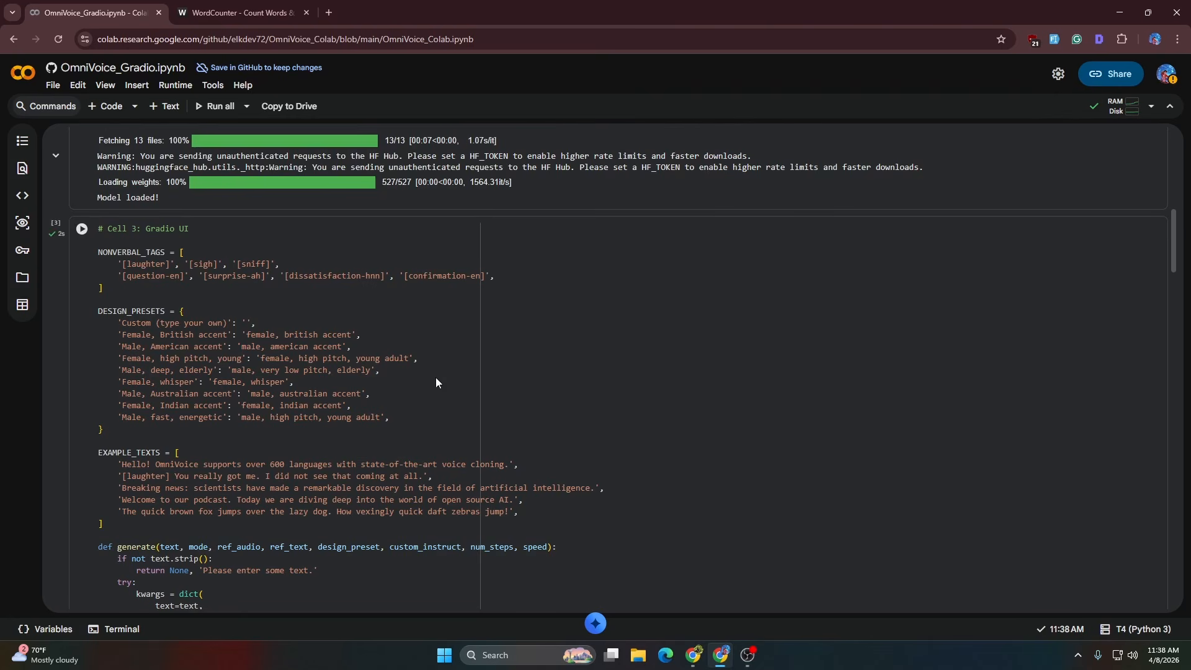
# - Find the public Gradio URL in the output of Cell 3 and open the OmniVoice interface in its own tab
pyautogui.scroll(-15, 360, 371)
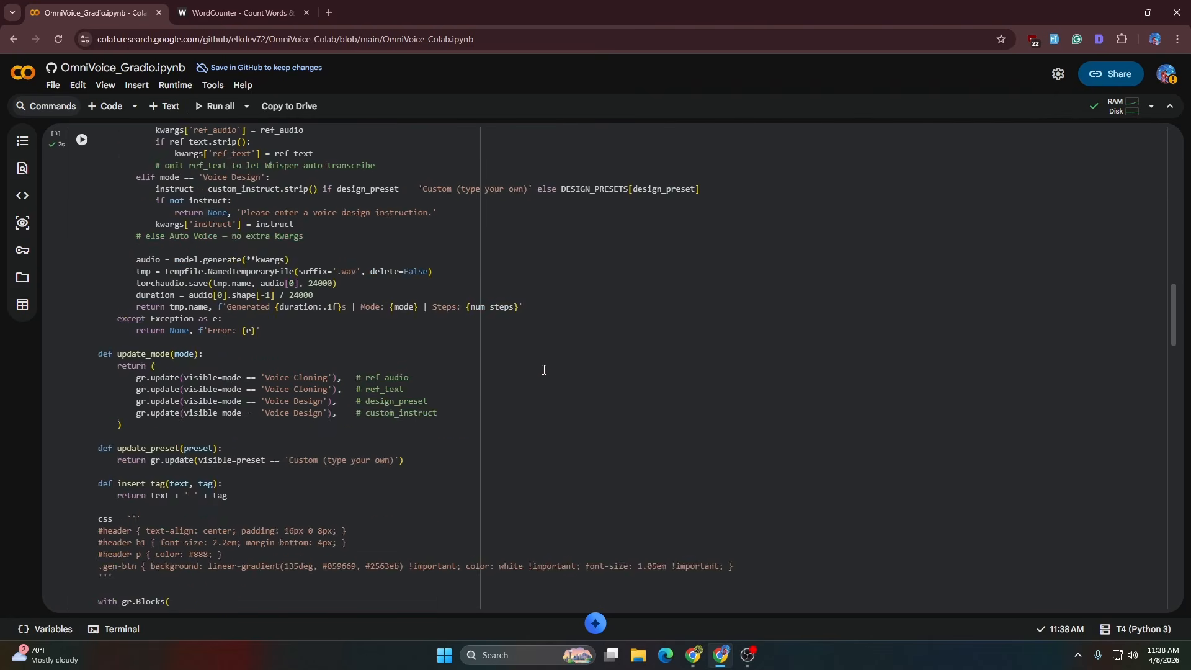
pyautogui.scroll(-6, 491, 353)
pyautogui.scroll(20, 434, 341)
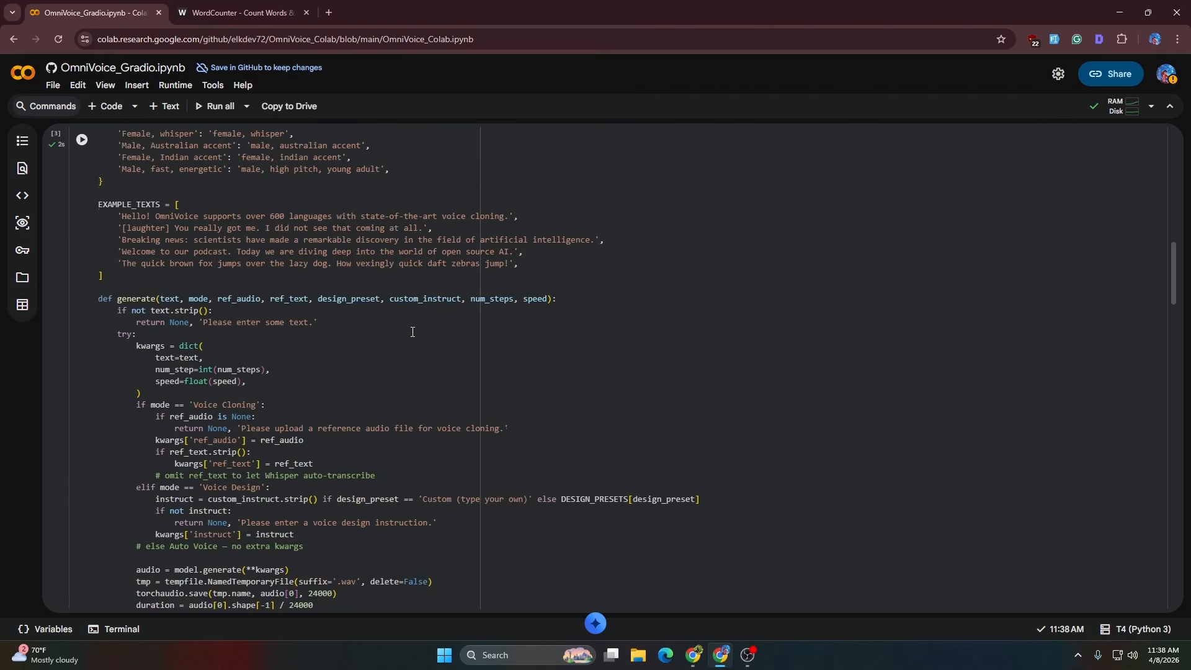
pyautogui.scroll(-4, 411, 333)
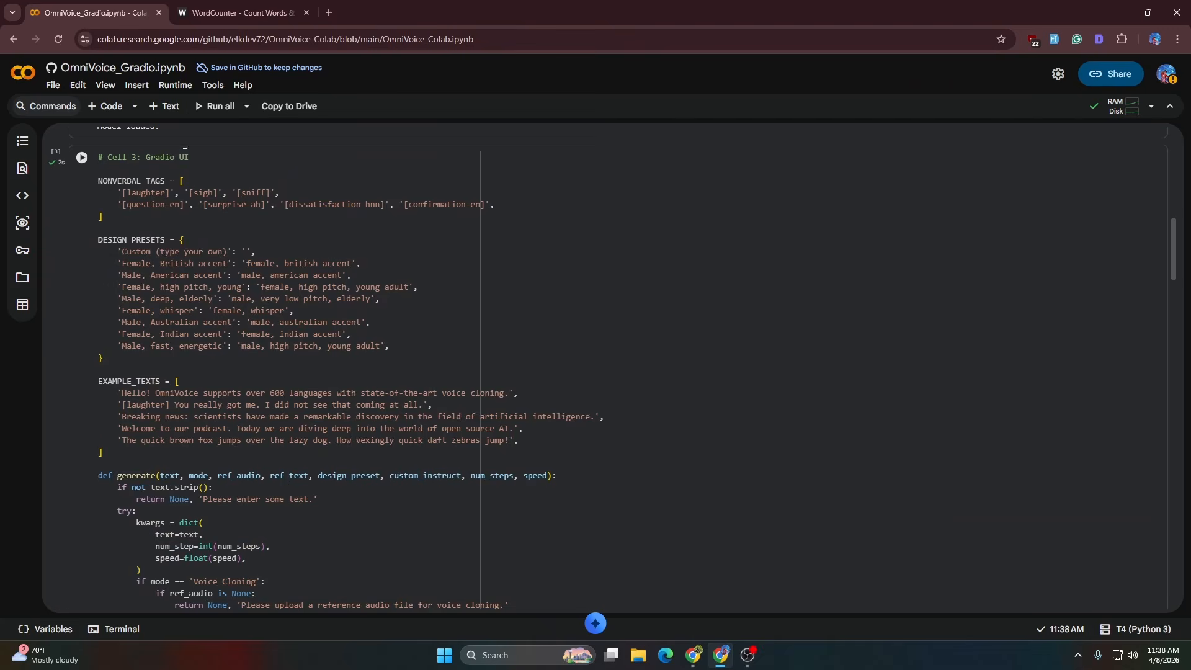
pyautogui.scroll(-20, 633, 202)
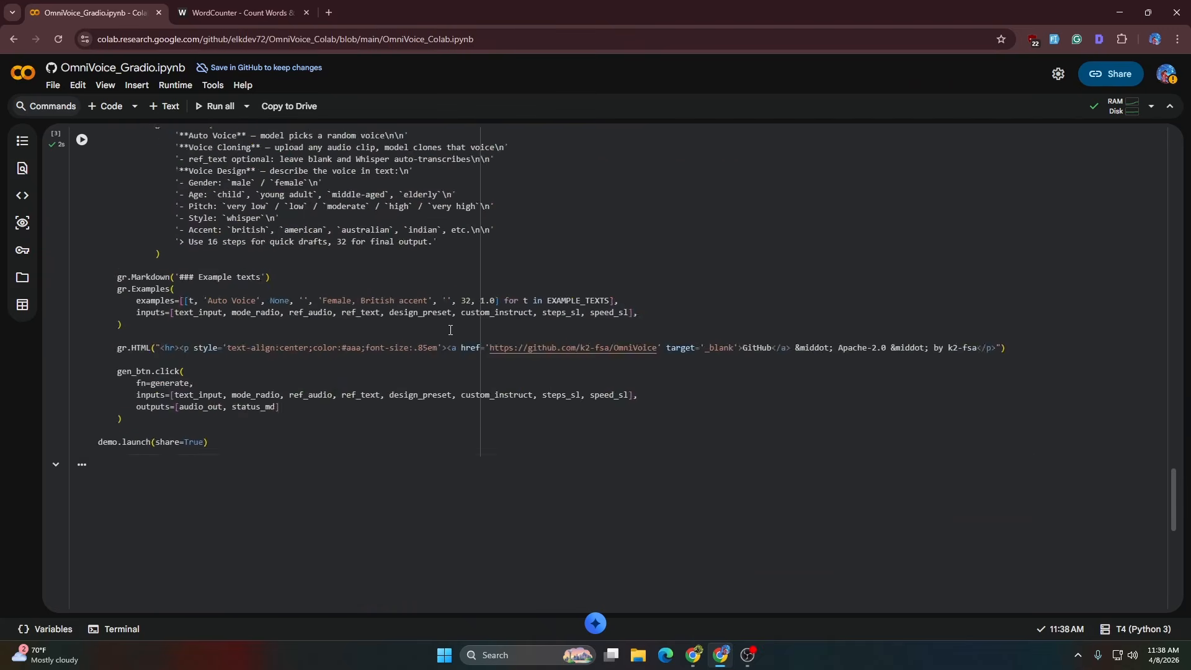
pyautogui.scroll(-8, 450, 330)
pyautogui.scroll(4, 513, 315)
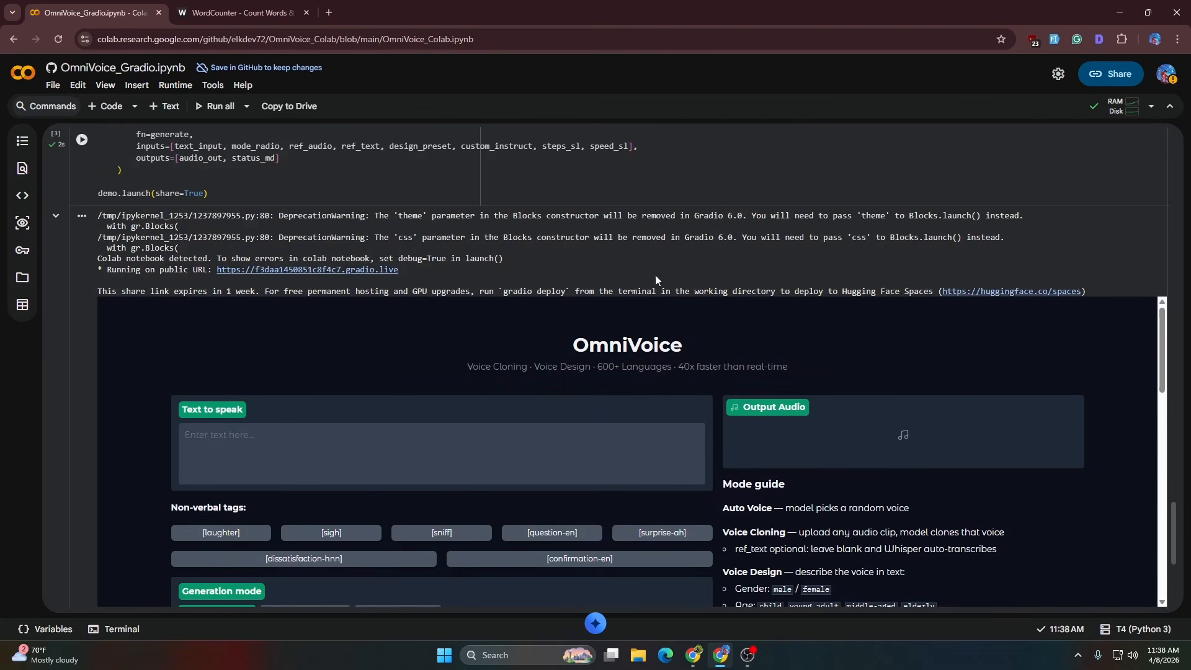
pyautogui.scroll(-2, 385, 284)
pyautogui.scroll(3, 253, 323)
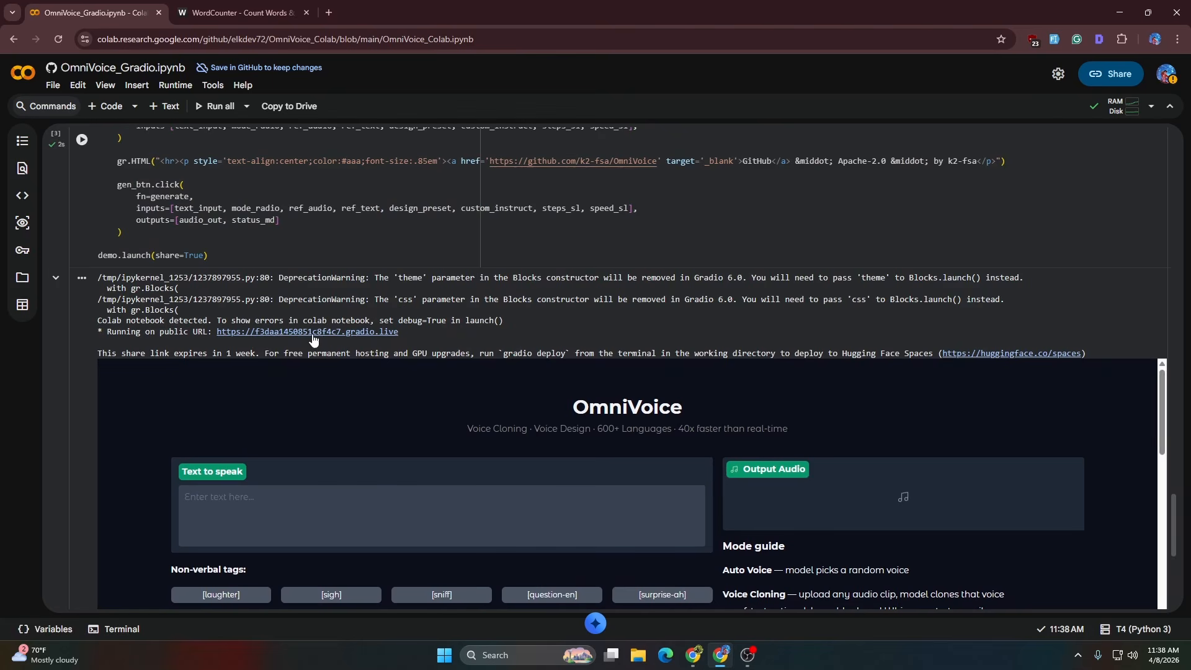
pyautogui.scroll(-5, 363, 366)
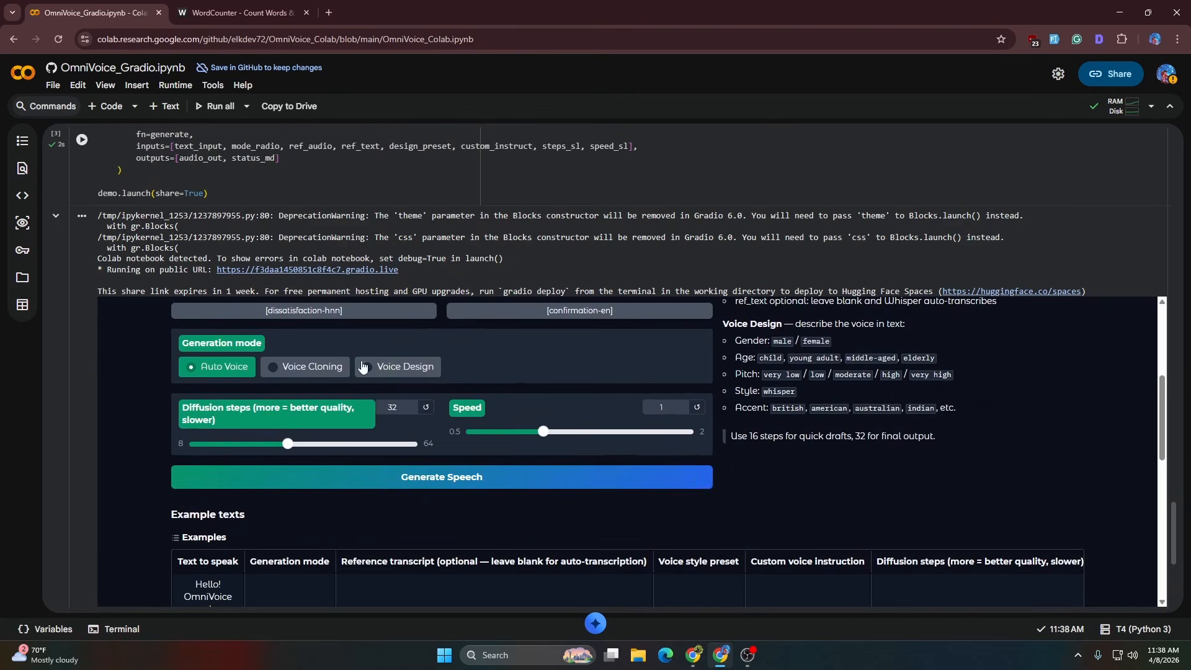
pyautogui.scroll(-4, 717, 433)
pyautogui.scroll(12, 335, 392)
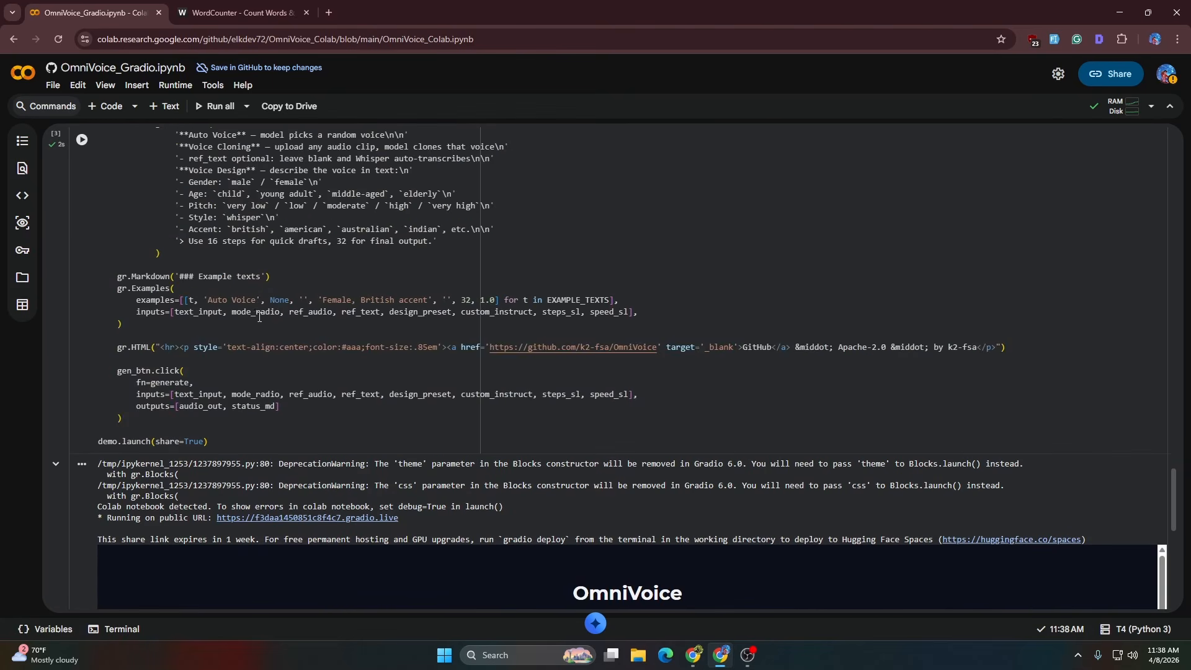
pyautogui.scroll(-5, 259, 317)
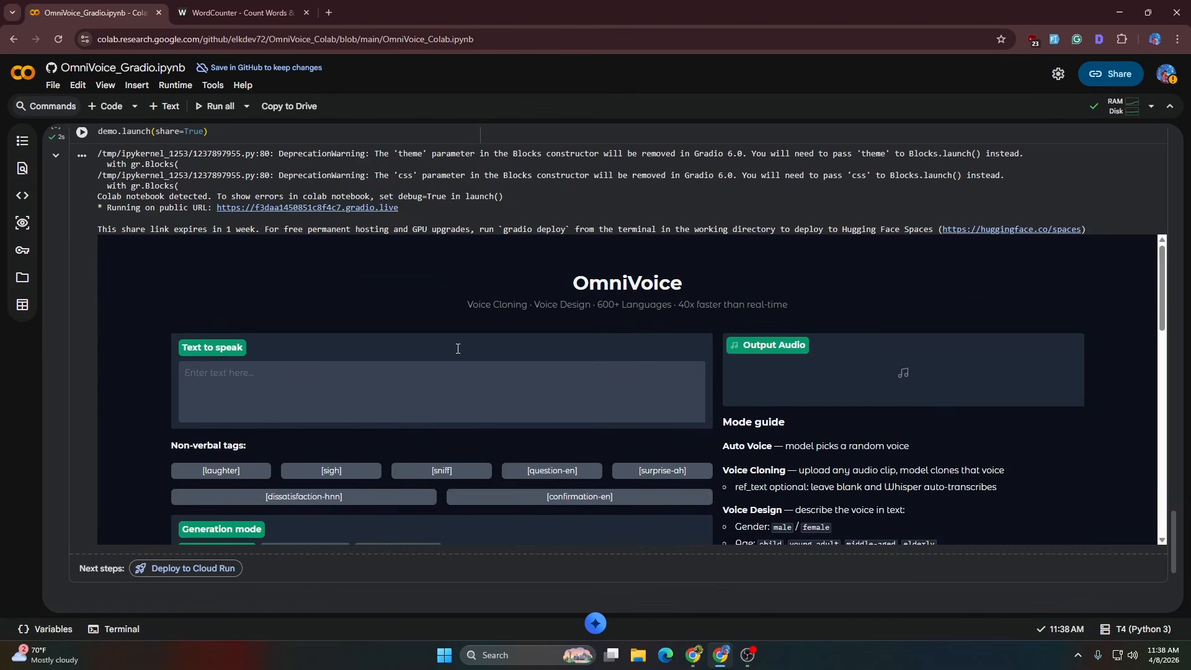
pyautogui.click(310, 207)
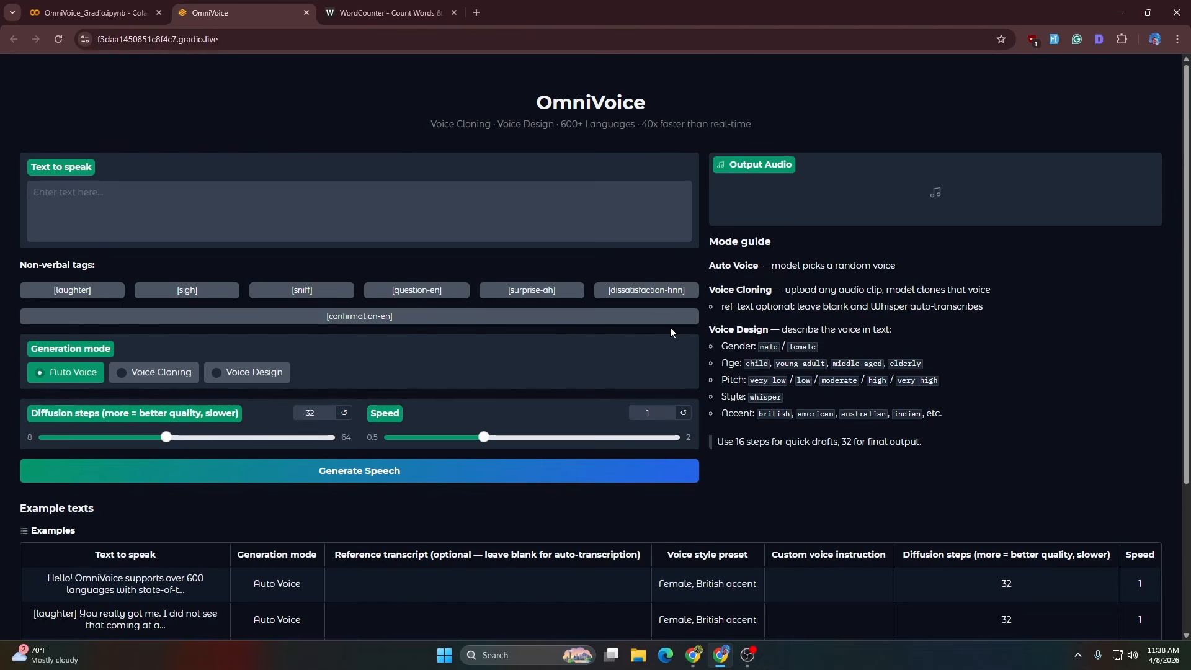
# - Load the example "Hello! OmniVoice supports over 600 languages with state-of-the-art voice cloning." as the text to speak
pyautogui.scroll(-4, 670, 326)
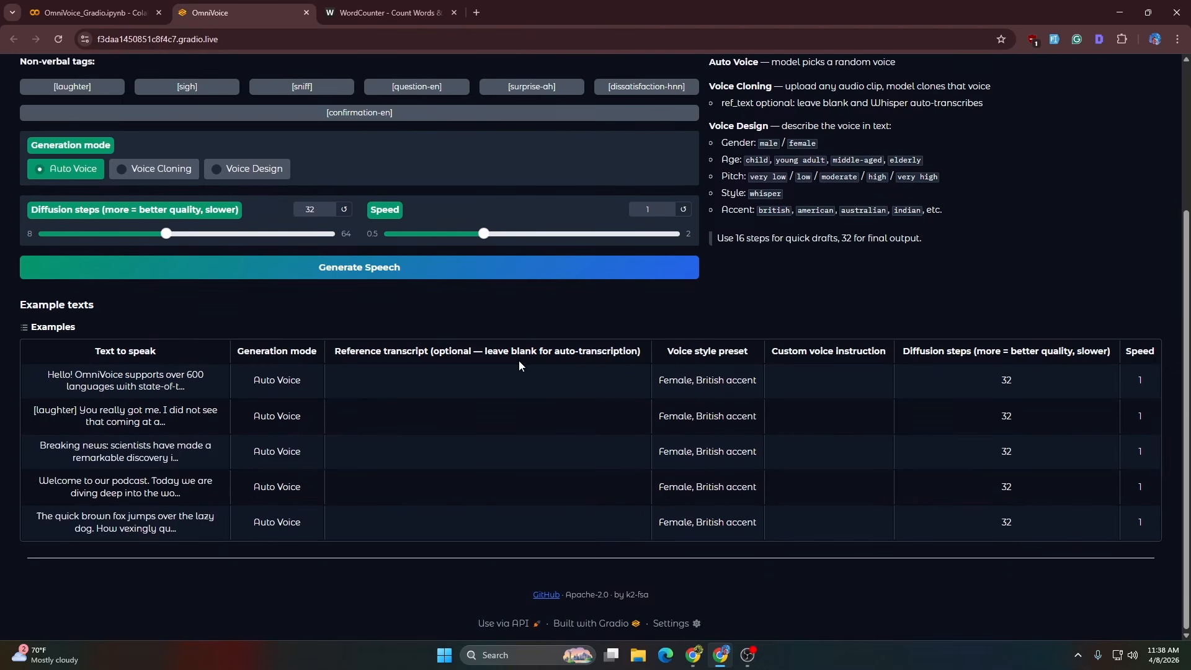
pyautogui.scroll(4, 518, 360)
pyautogui.scroll(-2, 385, 375)
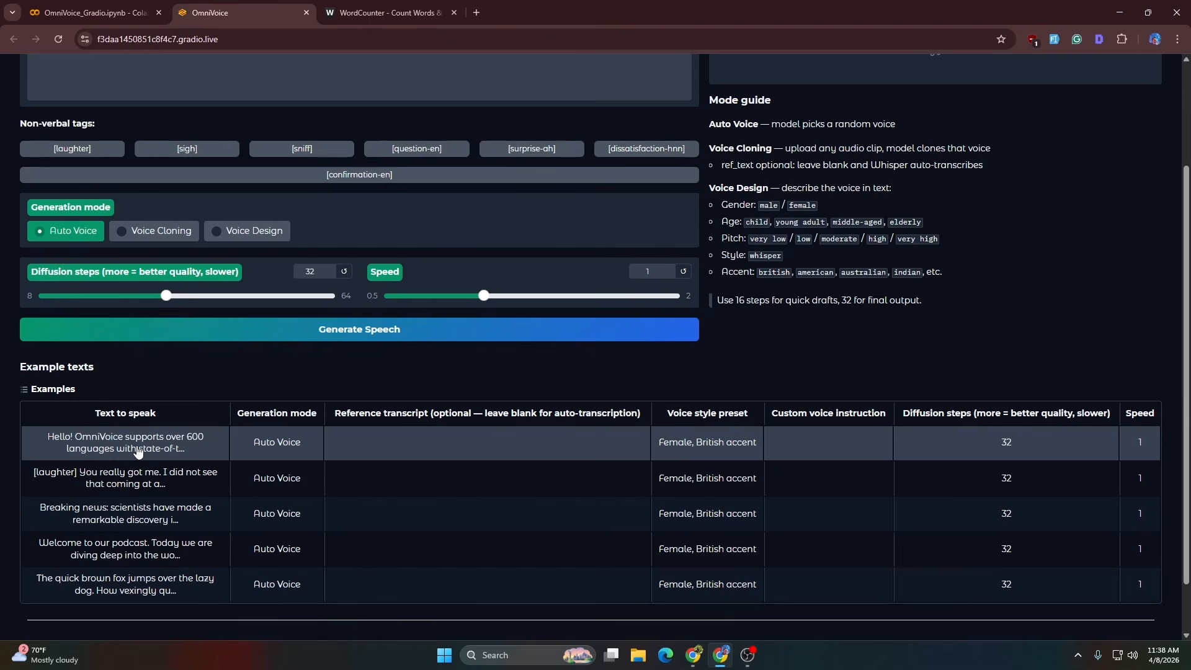
pyautogui.scroll(1, 145, 451)
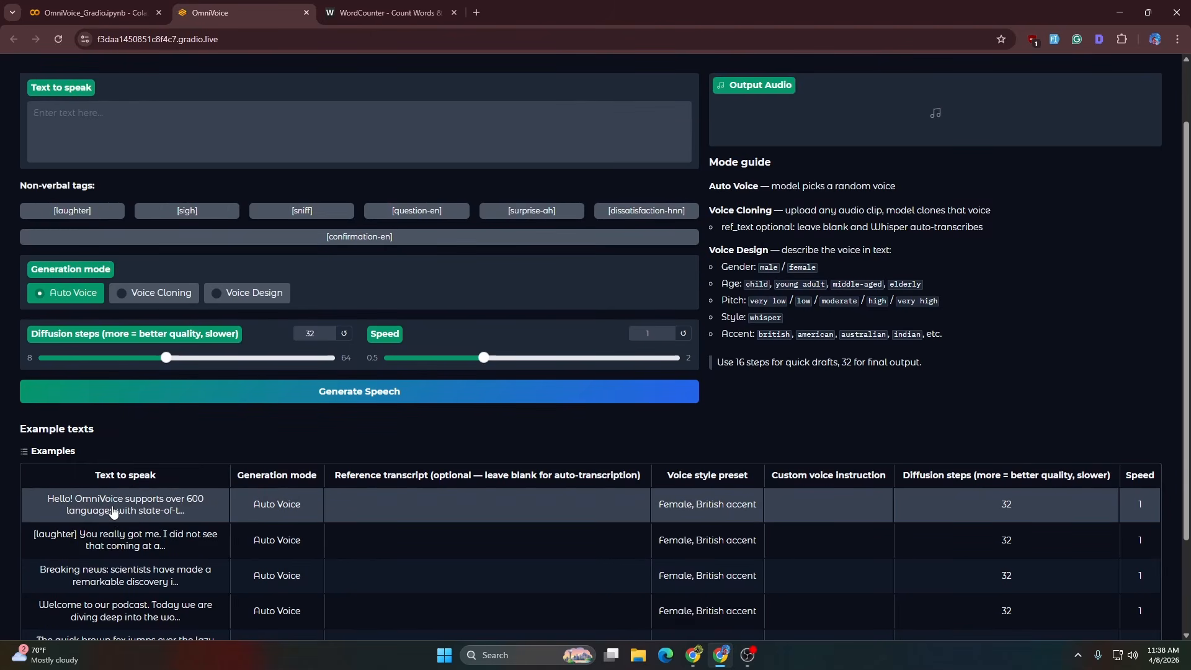
pyautogui.click(112, 511)
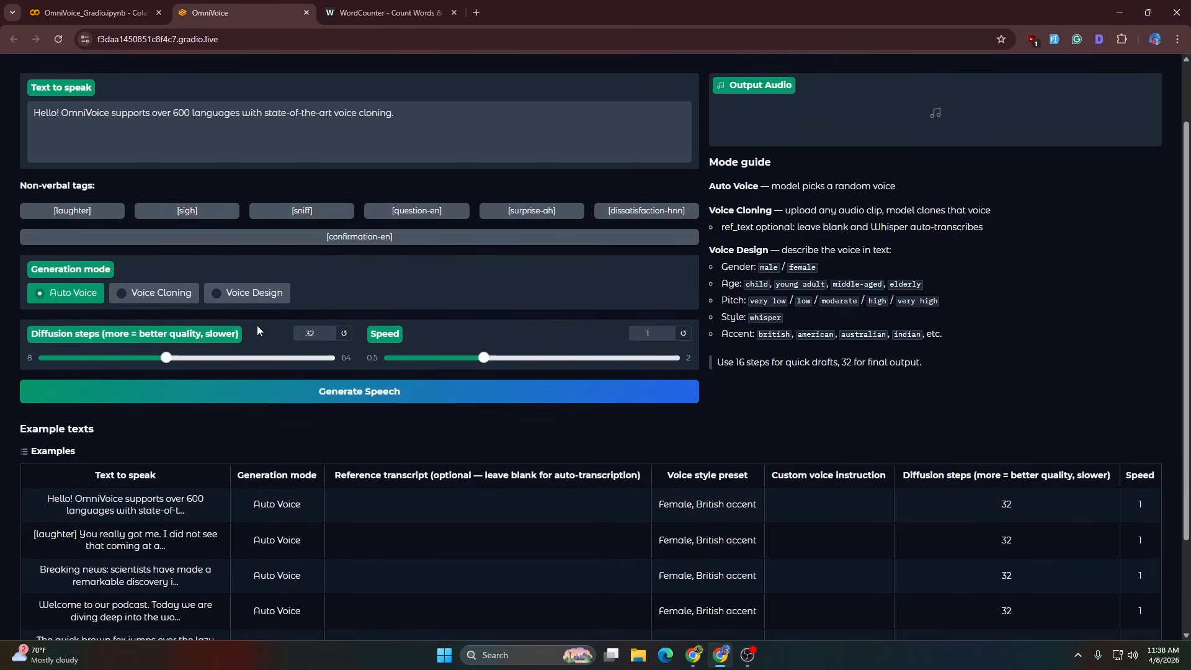
pyautogui.scroll(1, 351, 397)
pyautogui.scroll(1, 351, 397)
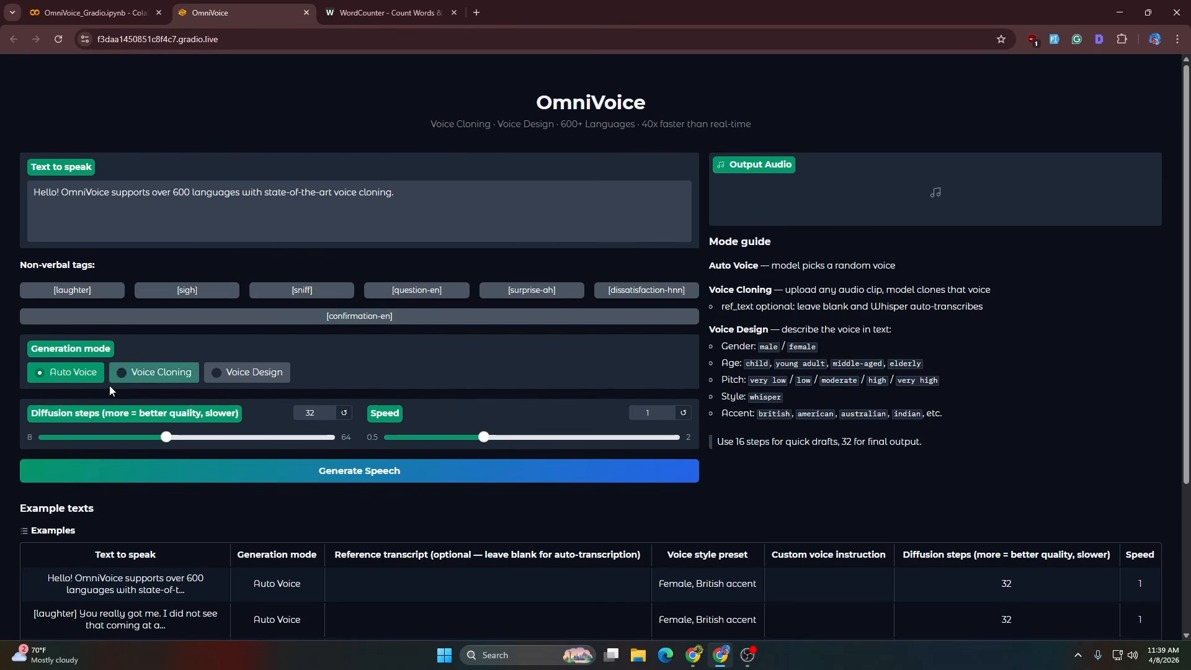
# - Generate speech from the example text in Auto Voice mode with 32 diffusion steps and play the output audio
pyautogui.moveTo(779, 267); pyautogui.dragTo(949, 273)
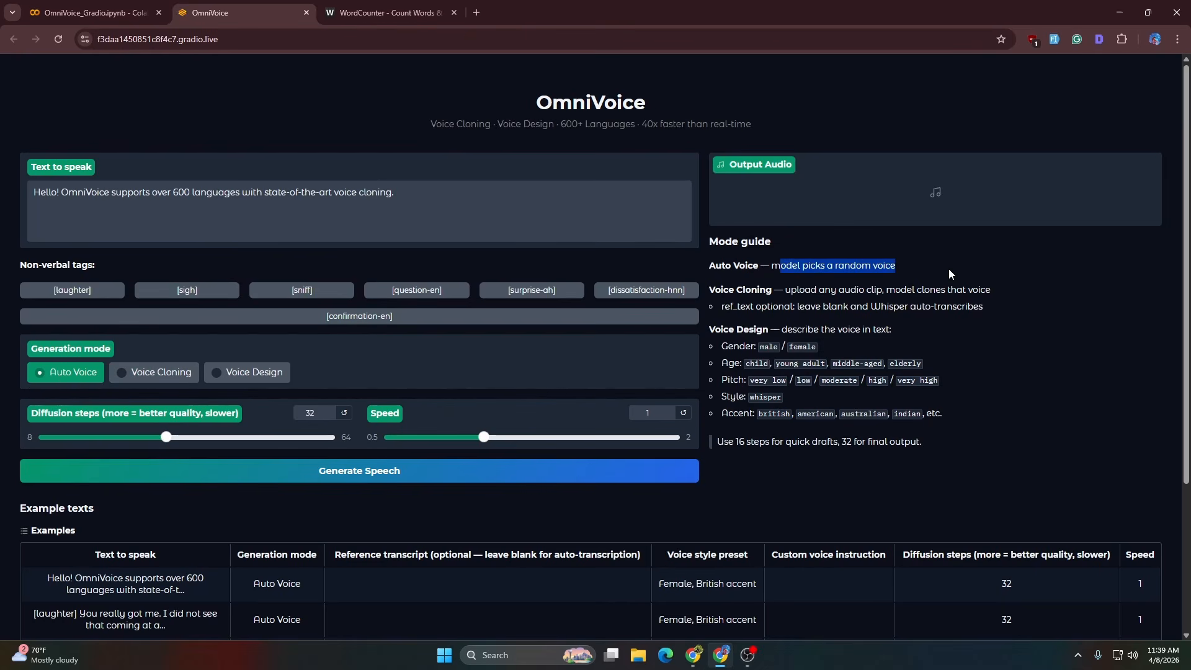
pyautogui.click(195, 480)
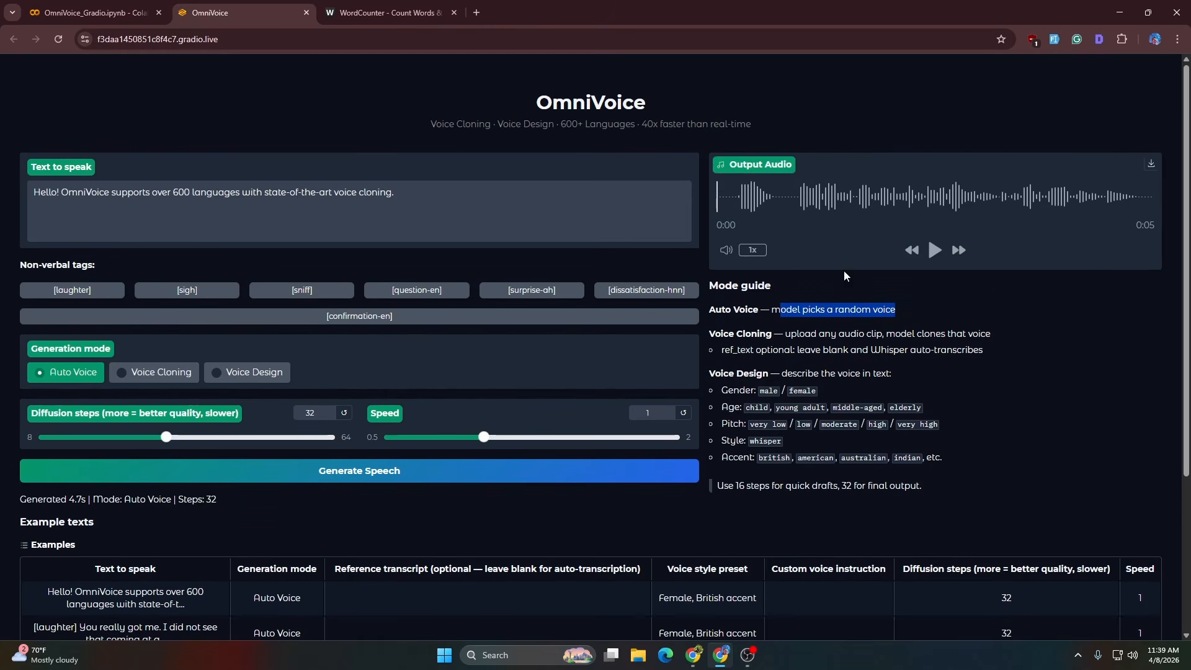
pyautogui.click(935, 250)
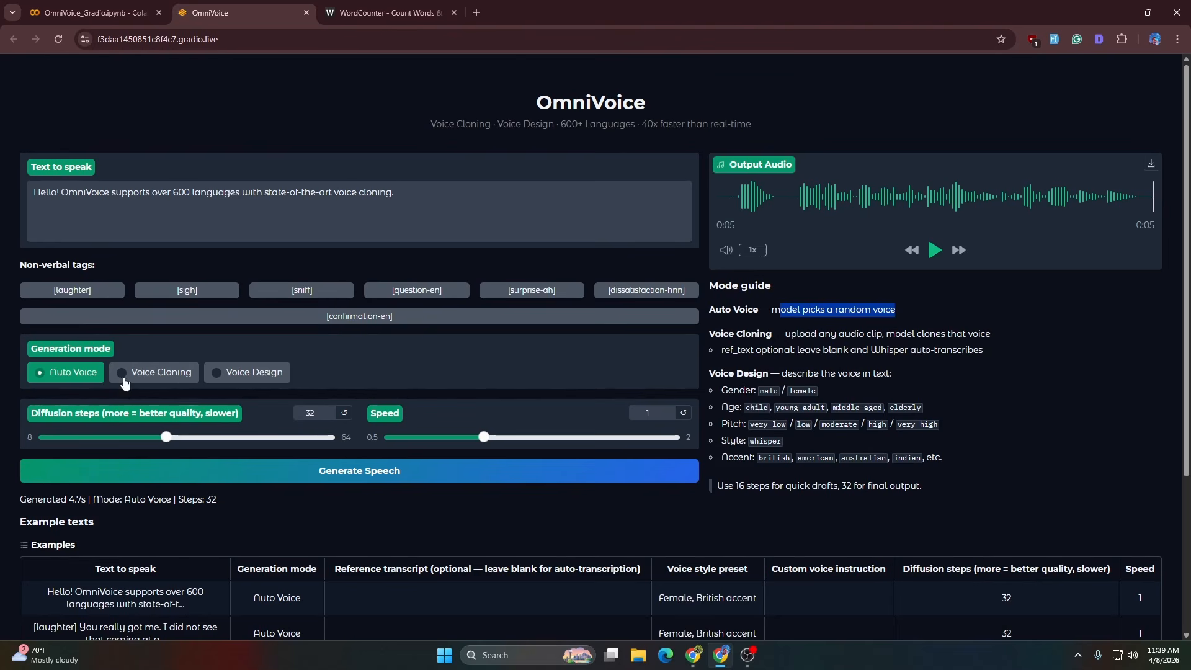
# - Append the [laughter] tag to the text, regenerate the speech in Auto Voice mode and play the output audio
pyautogui.click(382, 220)
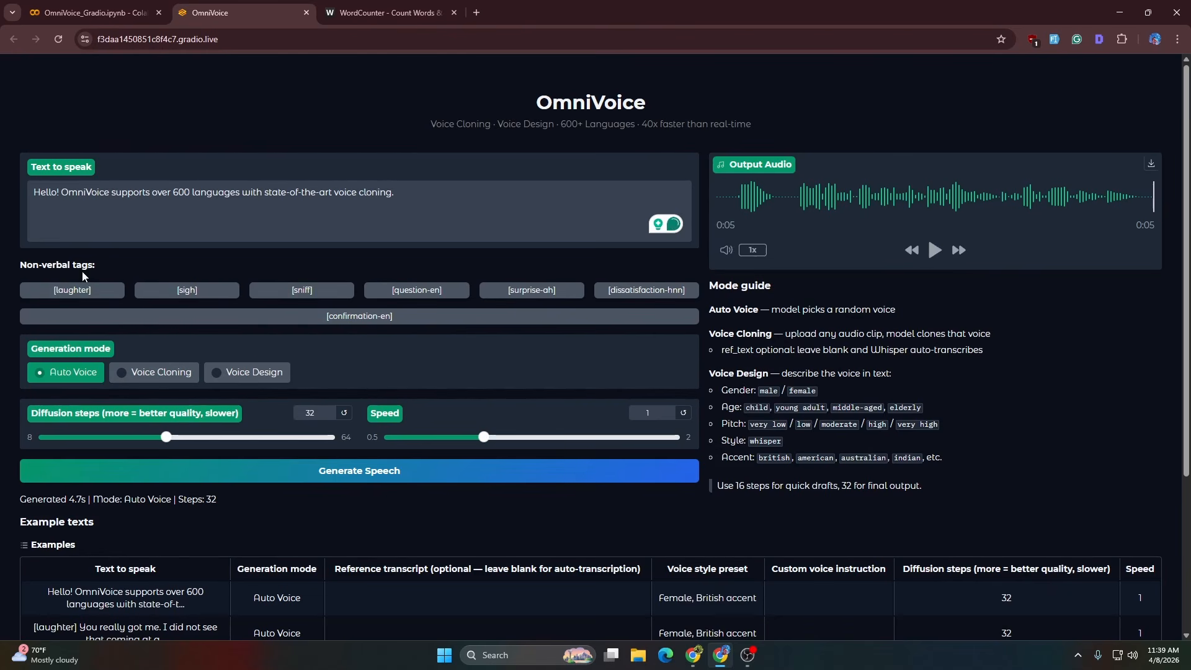
pyautogui.click(93, 292)
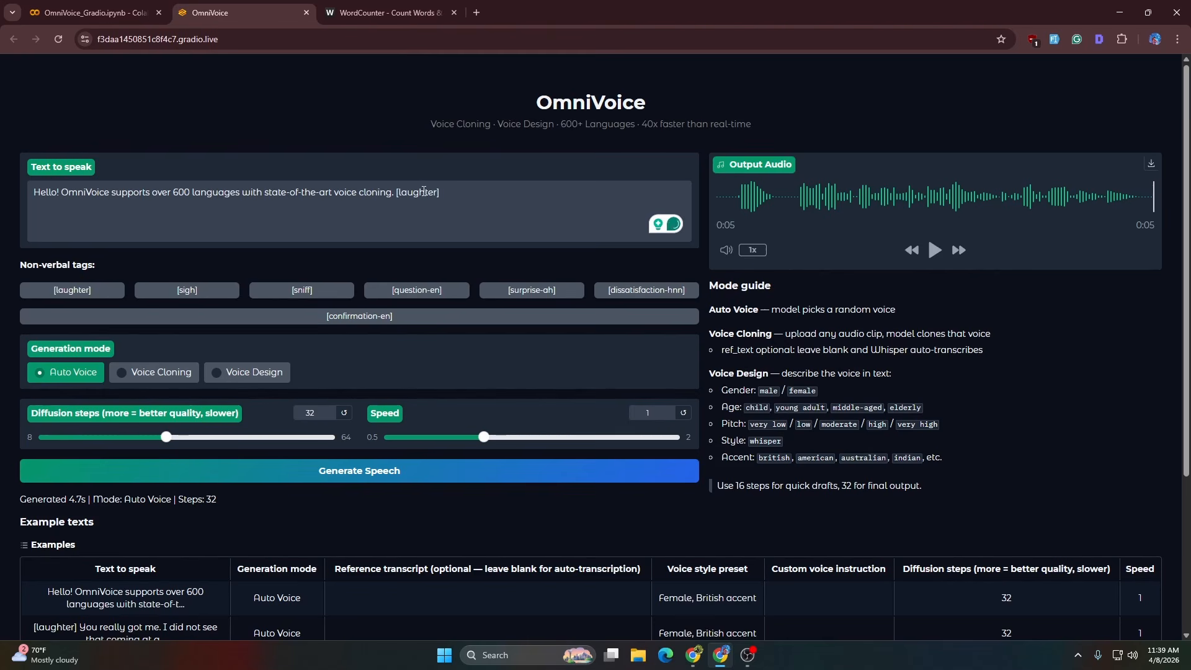
pyautogui.click(359, 479)
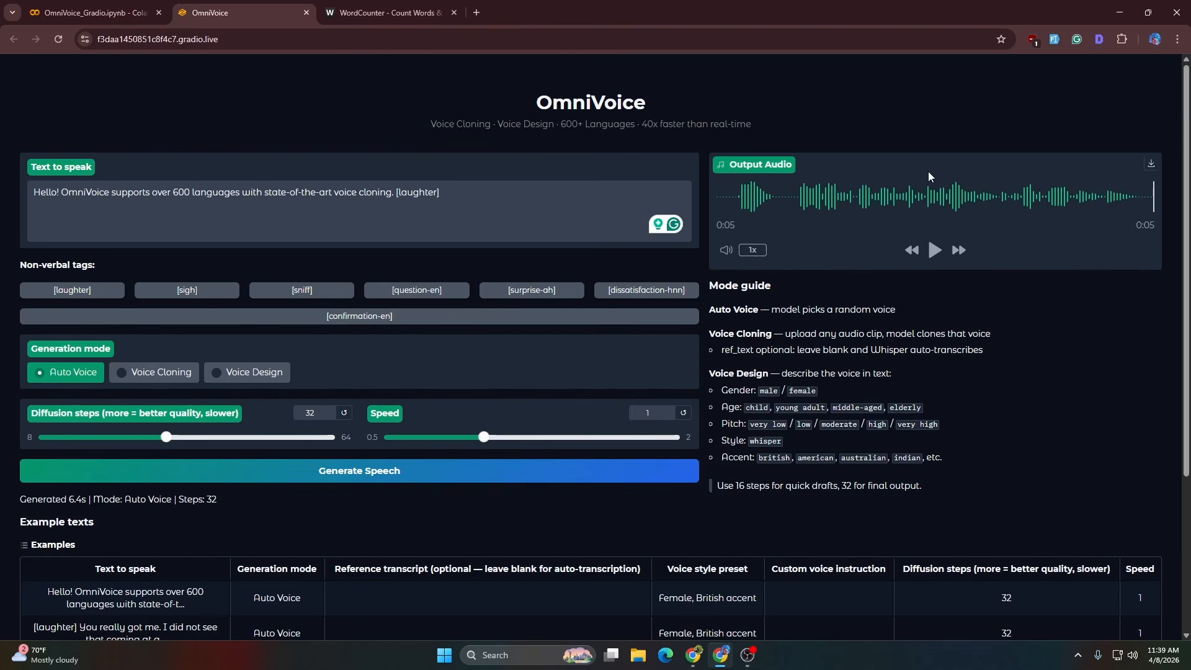
pyautogui.click(934, 250)
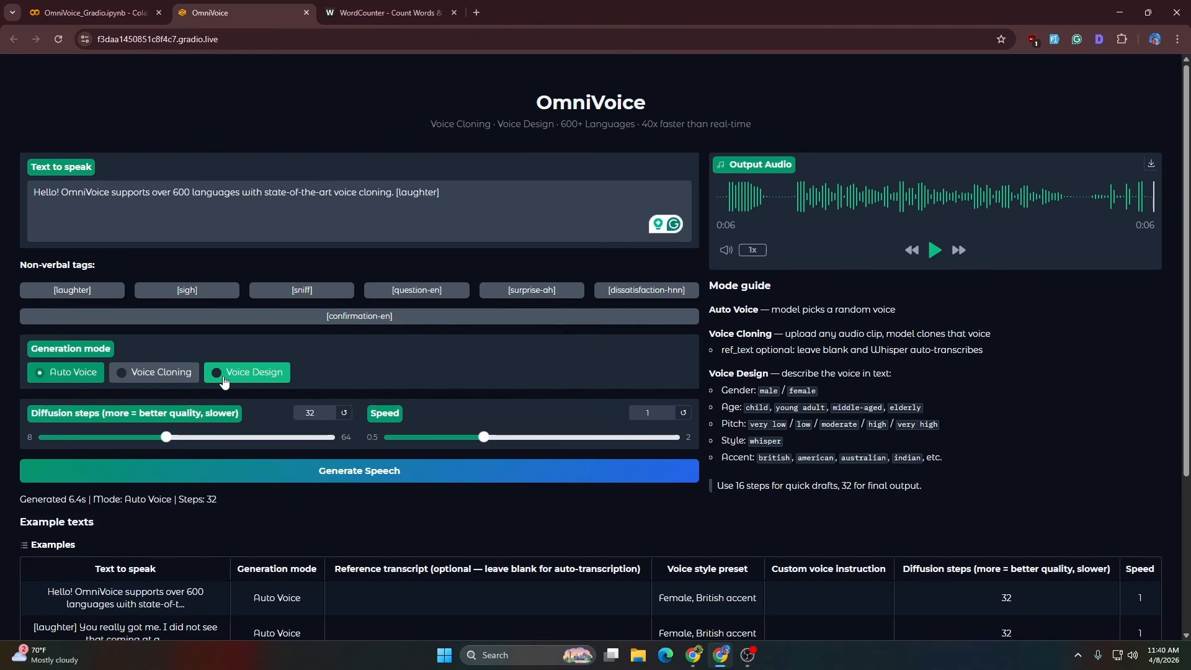
# - Switch the generation mode to Voice Cloning and look over its reference audio, transcript, diffusion steps and speed settings
pyautogui.click(147, 377)
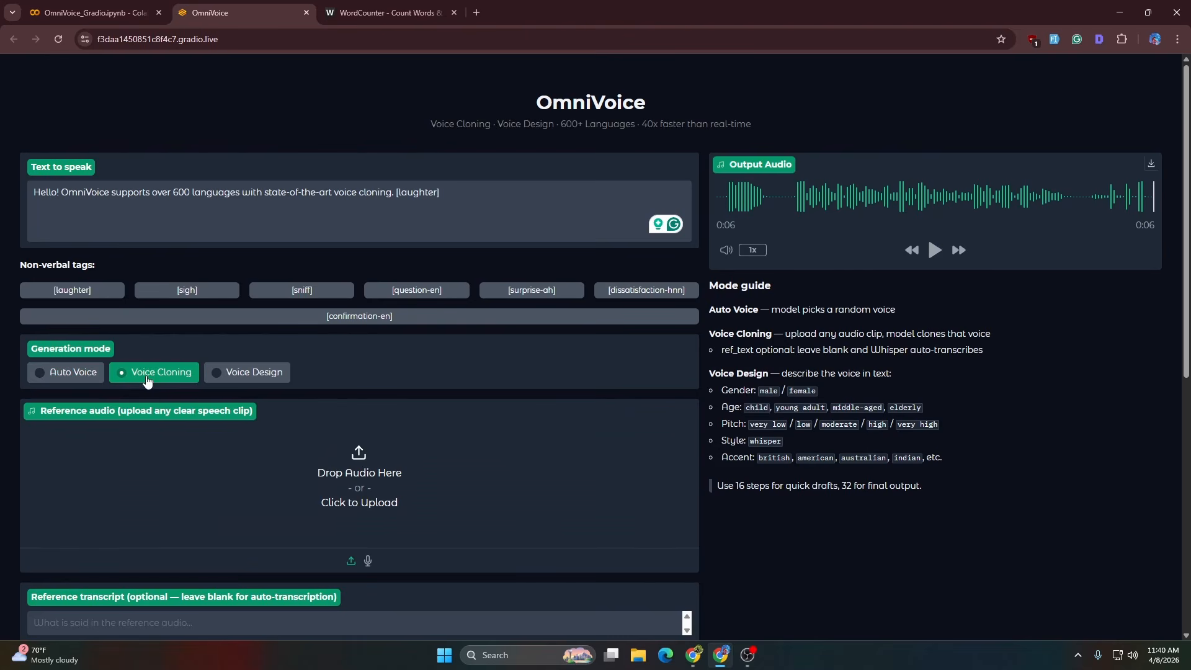
pyautogui.scroll(-3, 155, 459)
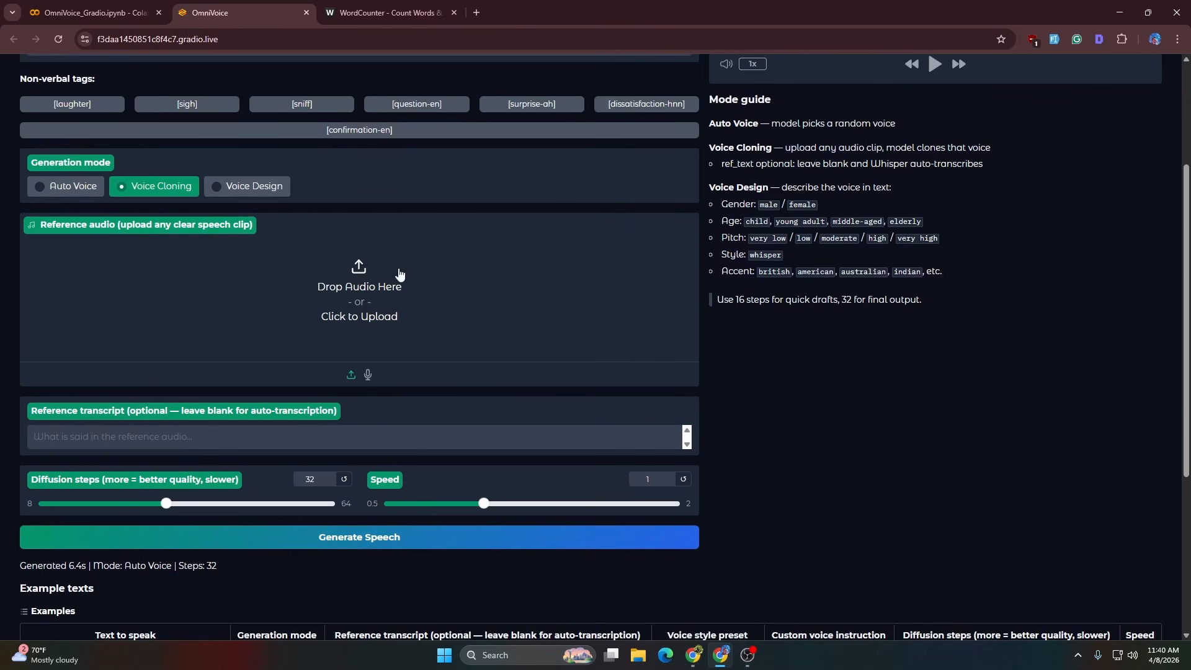
pyautogui.scroll(-1, 297, 292)
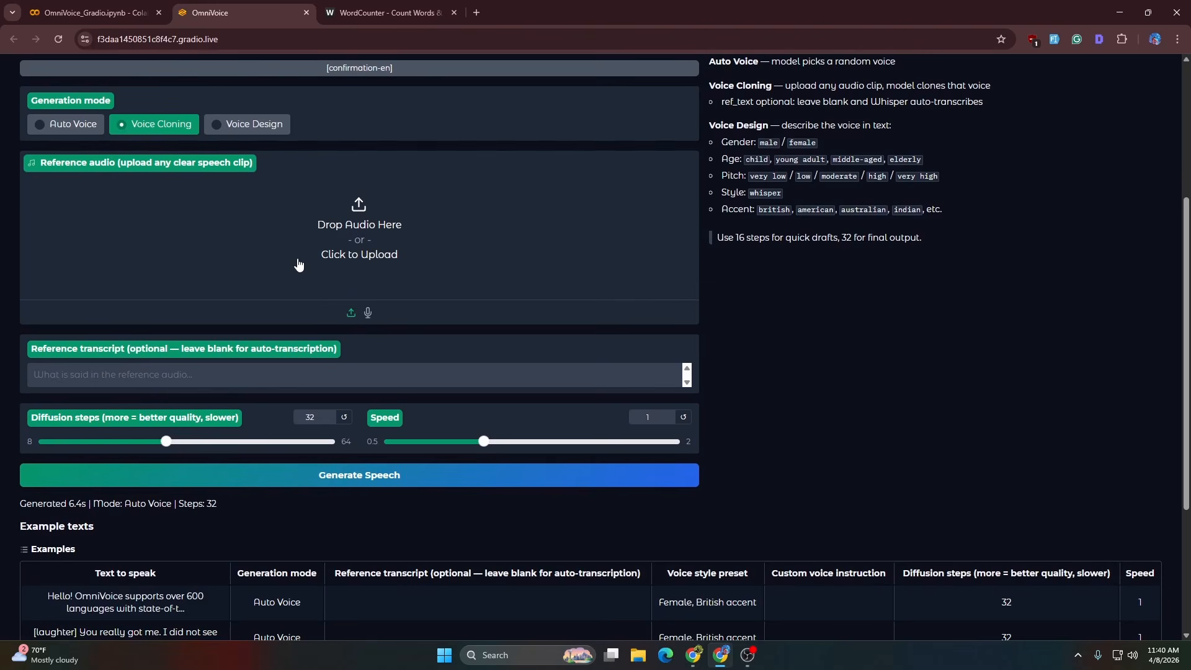
pyautogui.scroll(2, 293, 258)
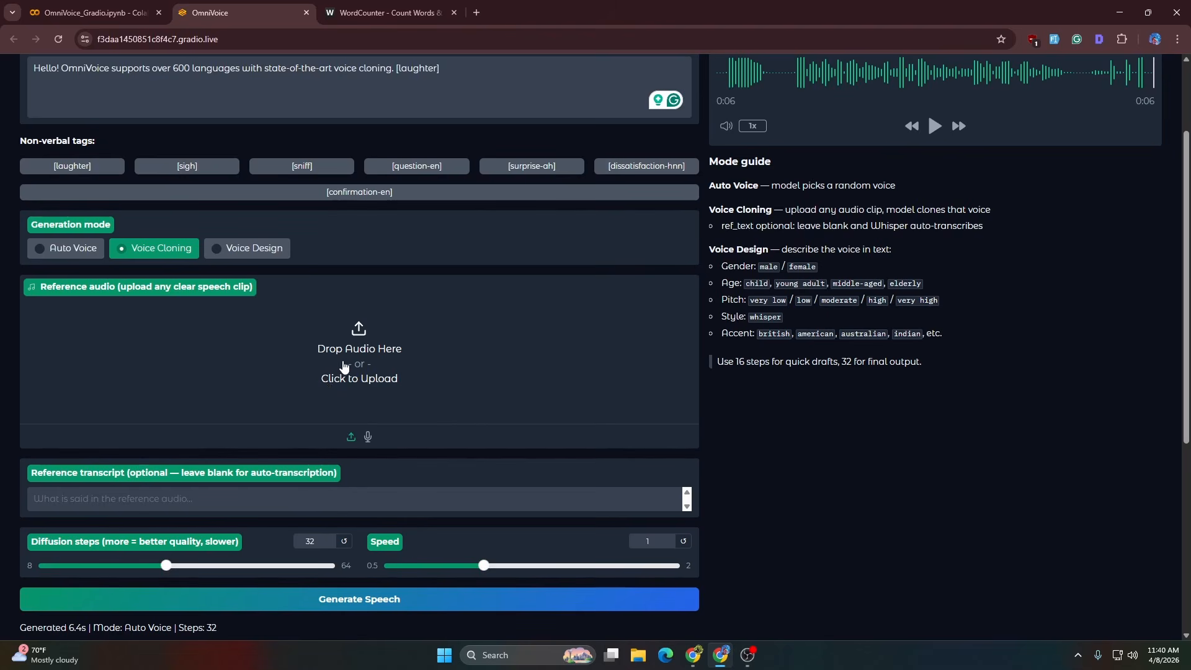
pyautogui.scroll(-1, 279, 368)
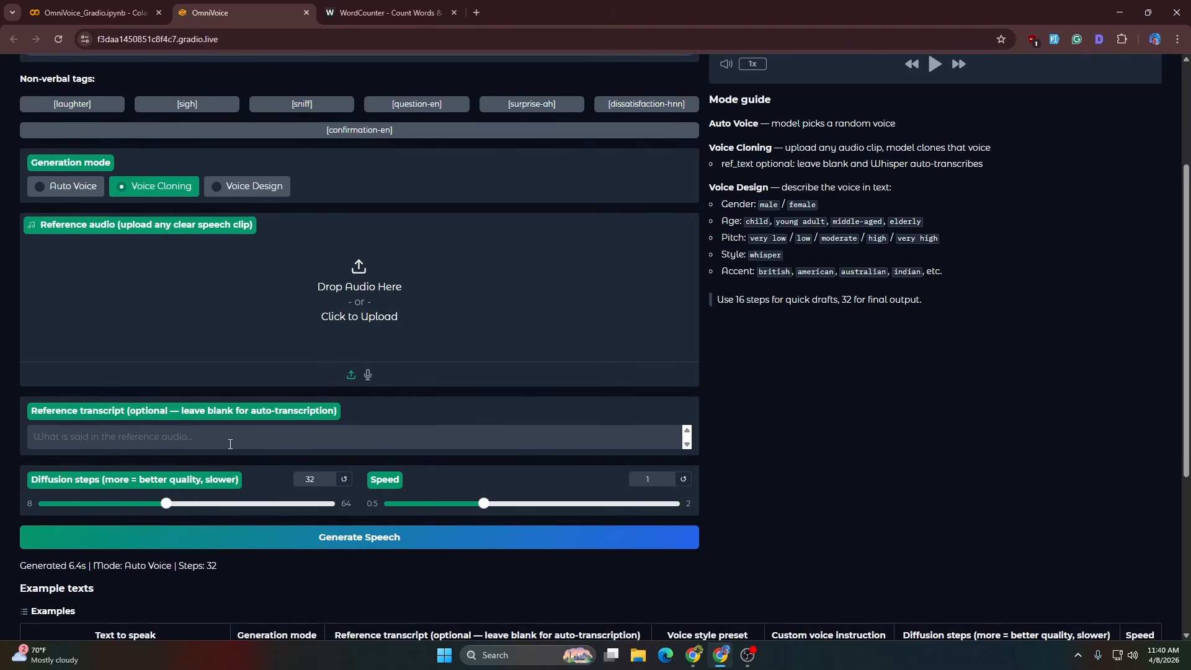
pyautogui.scroll(-1, 196, 426)
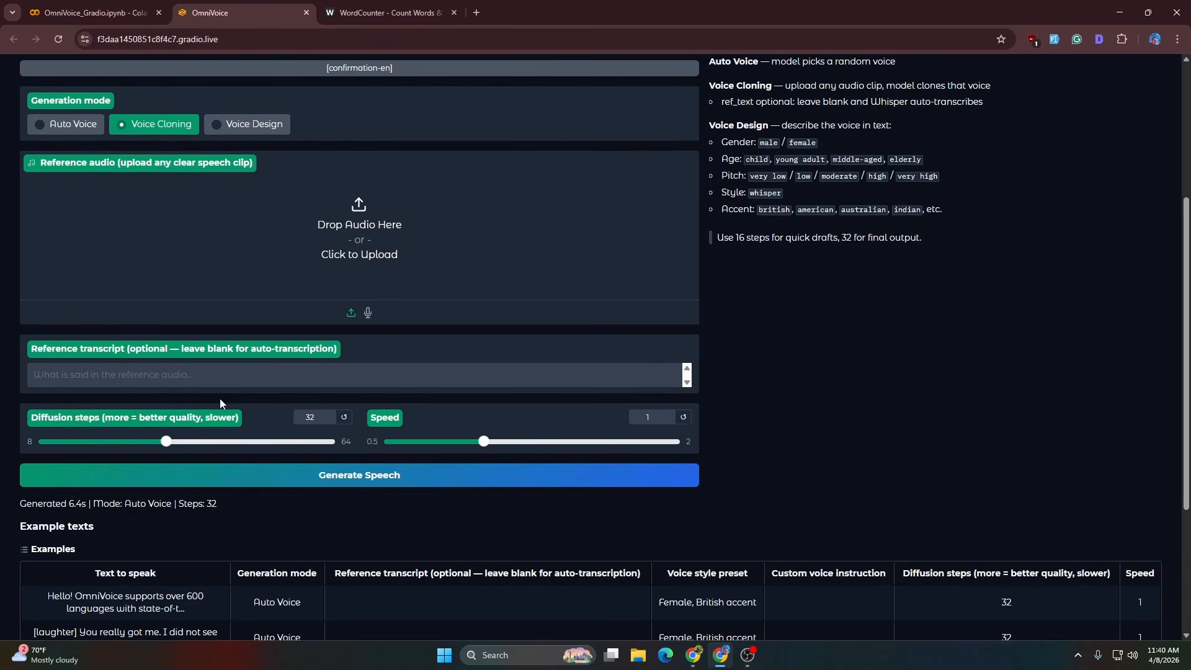
pyautogui.scroll(2, 220, 403)
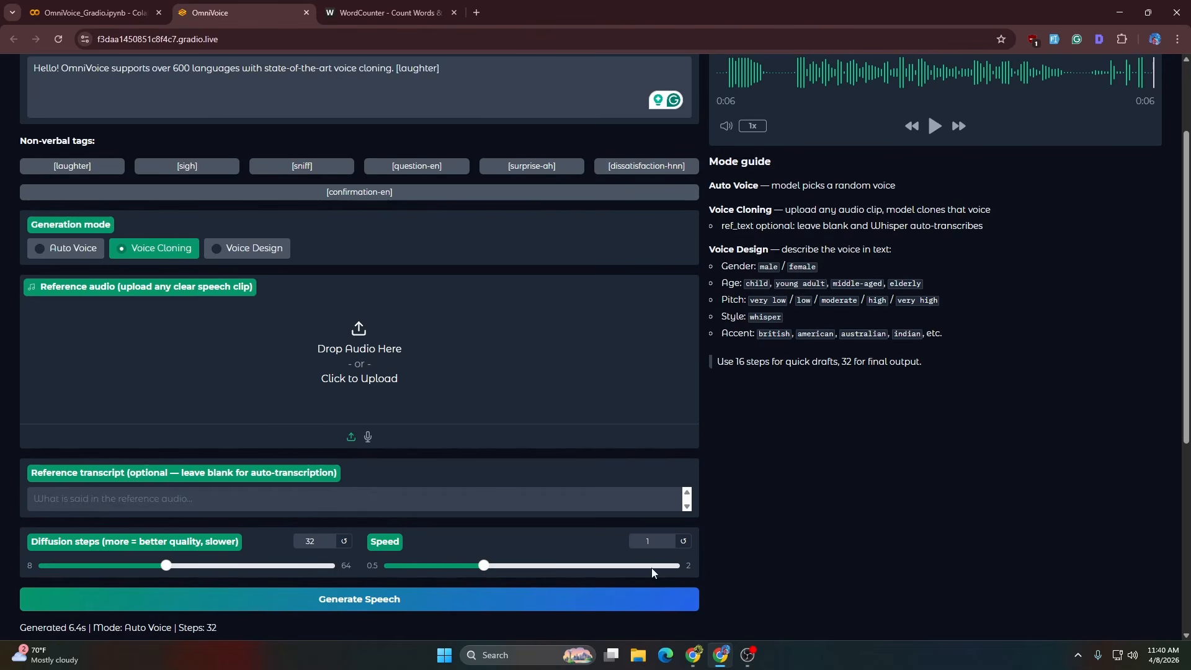
# - Look at the Bluey Phone Review video on YouTube and return to the OmniVoice page
pyautogui.click(697, 656)
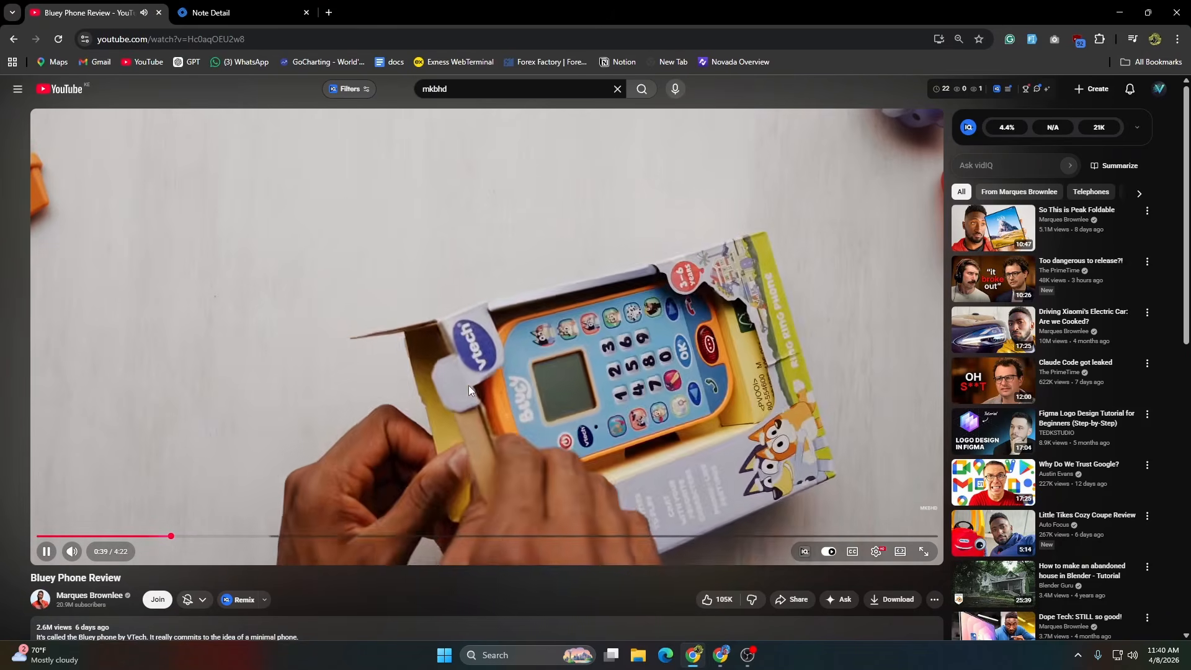
pyautogui.click(649, 548)
pyautogui.click(692, 656)
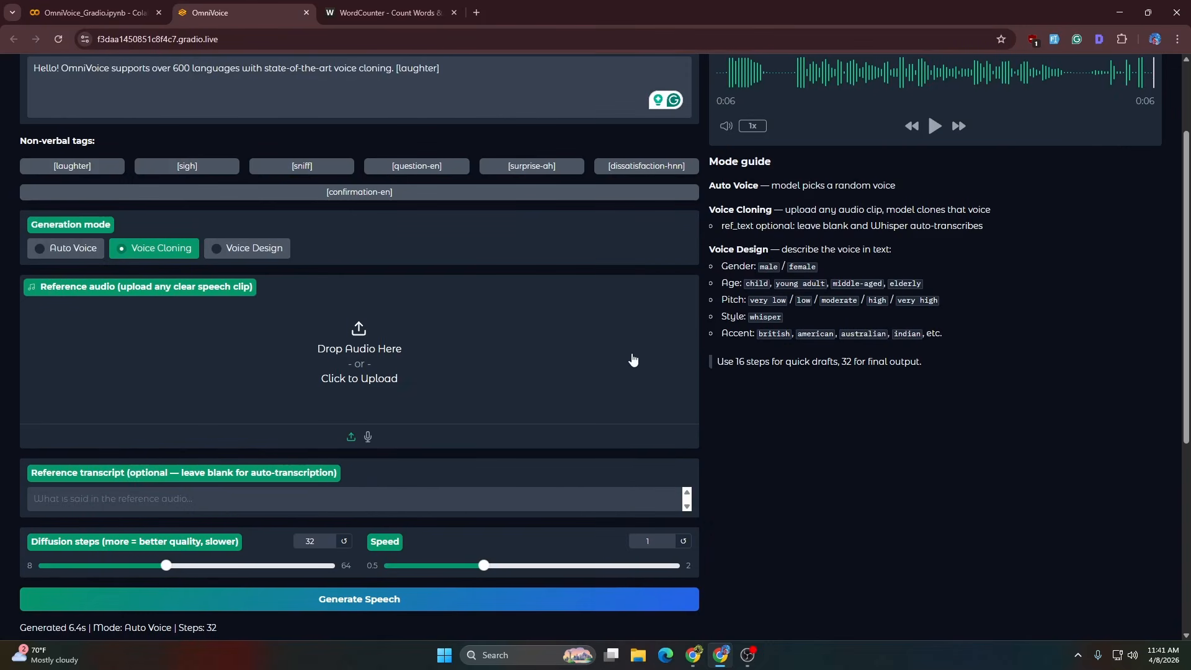
# - Upload "Voicy_No I Haven't Got Any Communication From Them At All" from Downloads as the reference audio and play it
pyautogui.click(352, 377)
pyautogui.click(175, 118)
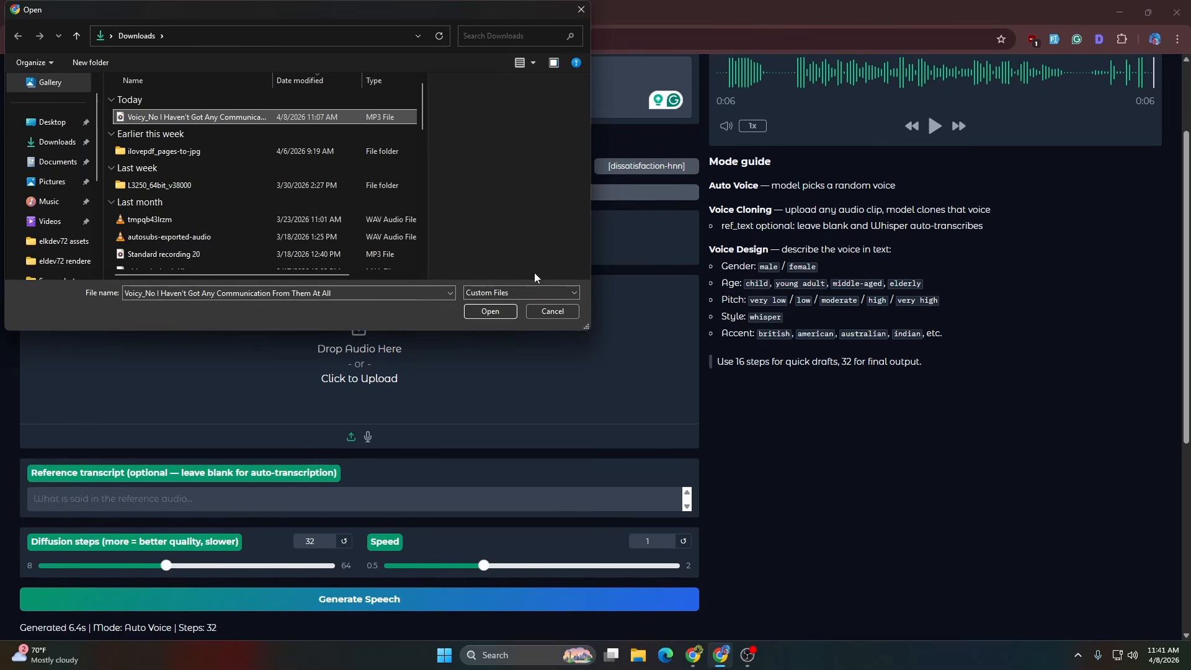
pyautogui.click(500, 312)
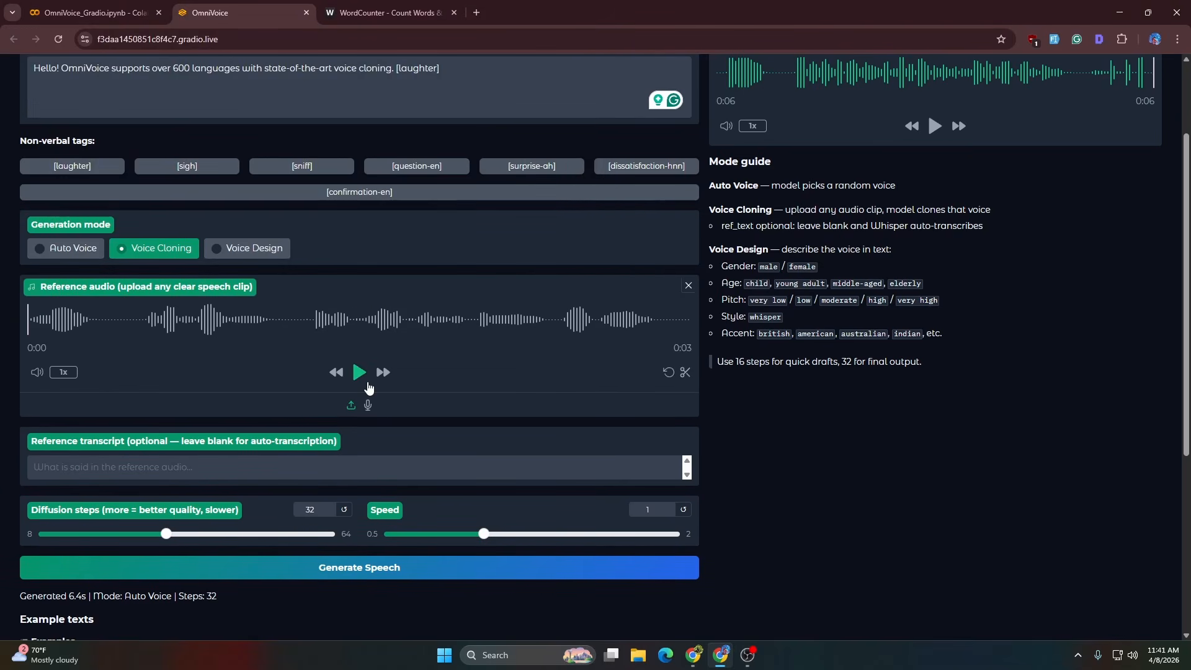
pyautogui.click(353, 381)
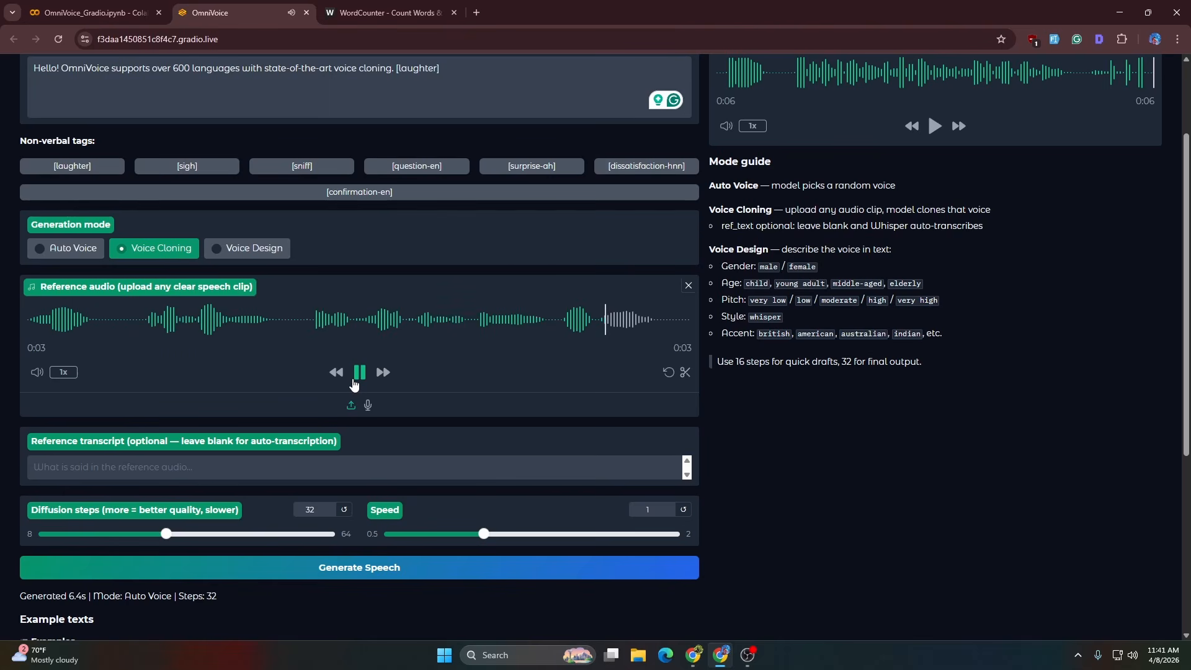
# - Generate the cloned-voice speech with the reference transcript left blank and play the output audio
pyautogui.scroll(2, 561, 444)
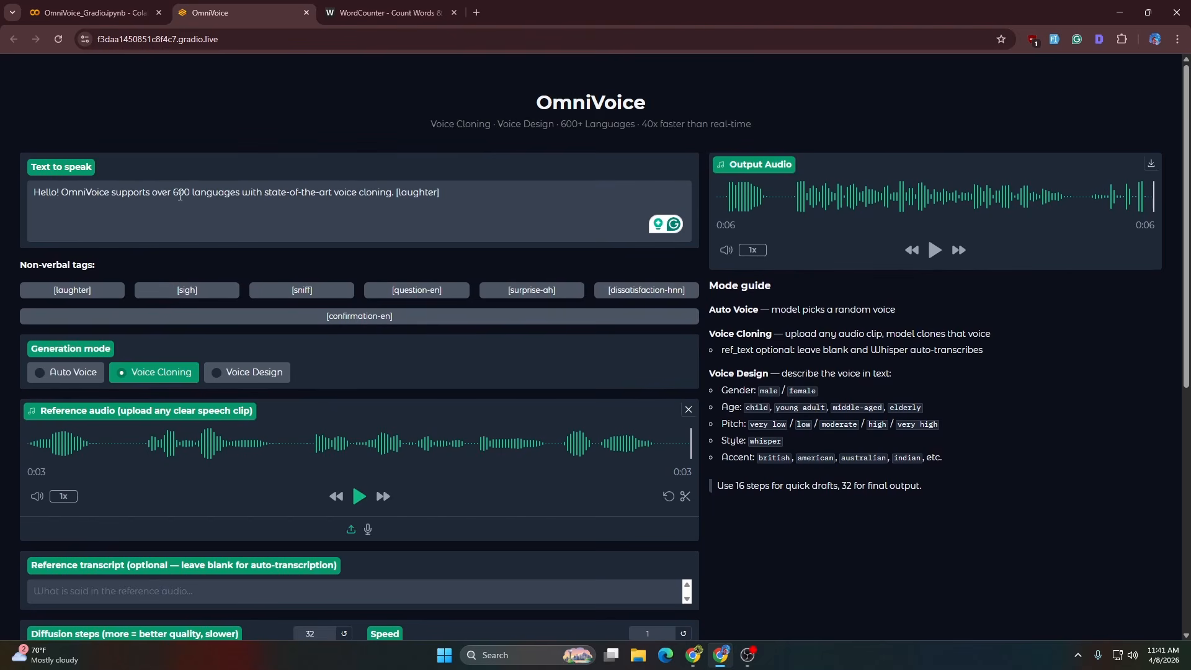
pyautogui.scroll(-4, 326, 360)
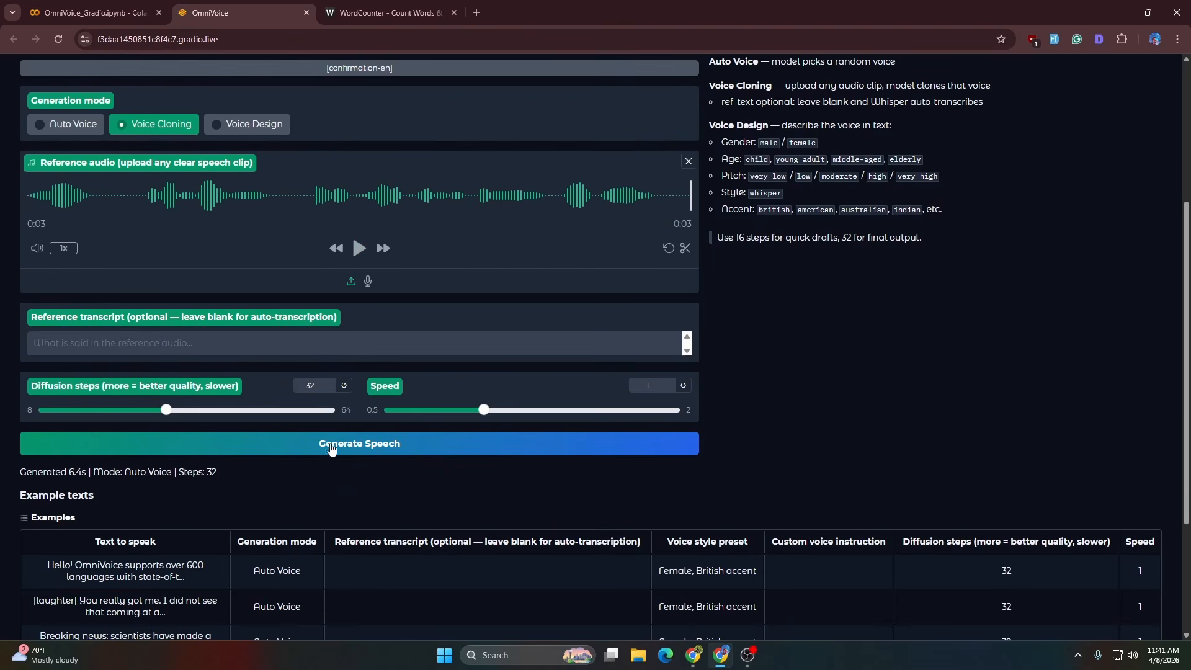
pyautogui.click(332, 444)
pyautogui.scroll(4, 814, 366)
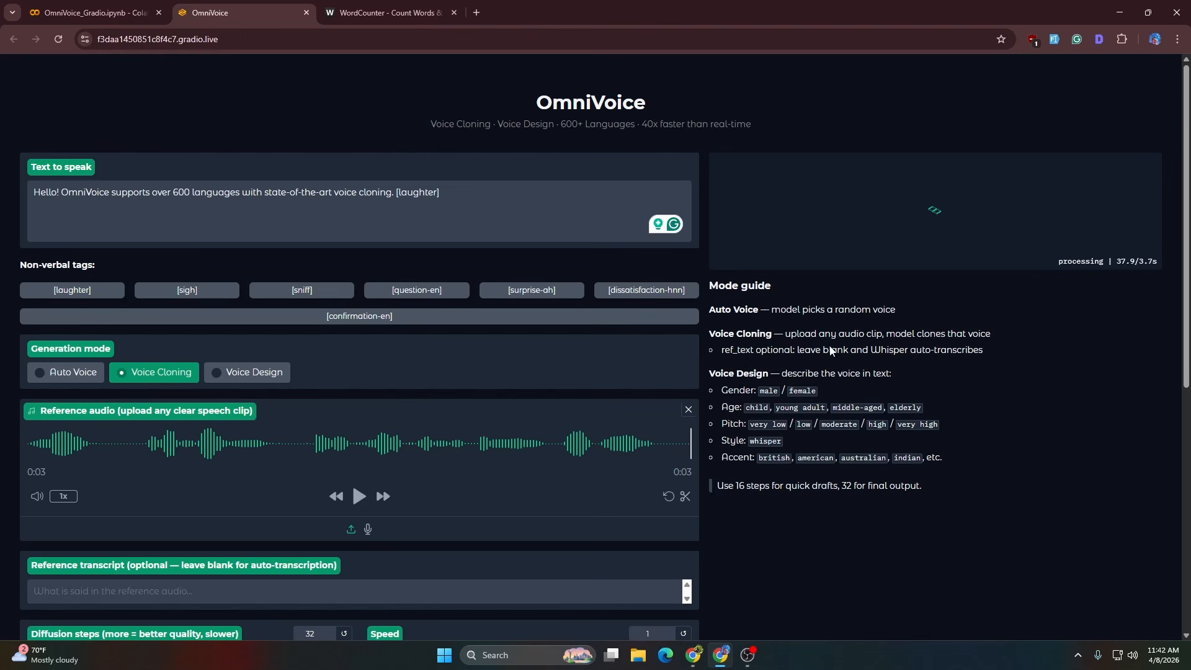
pyautogui.scroll(-5, 880, 349)
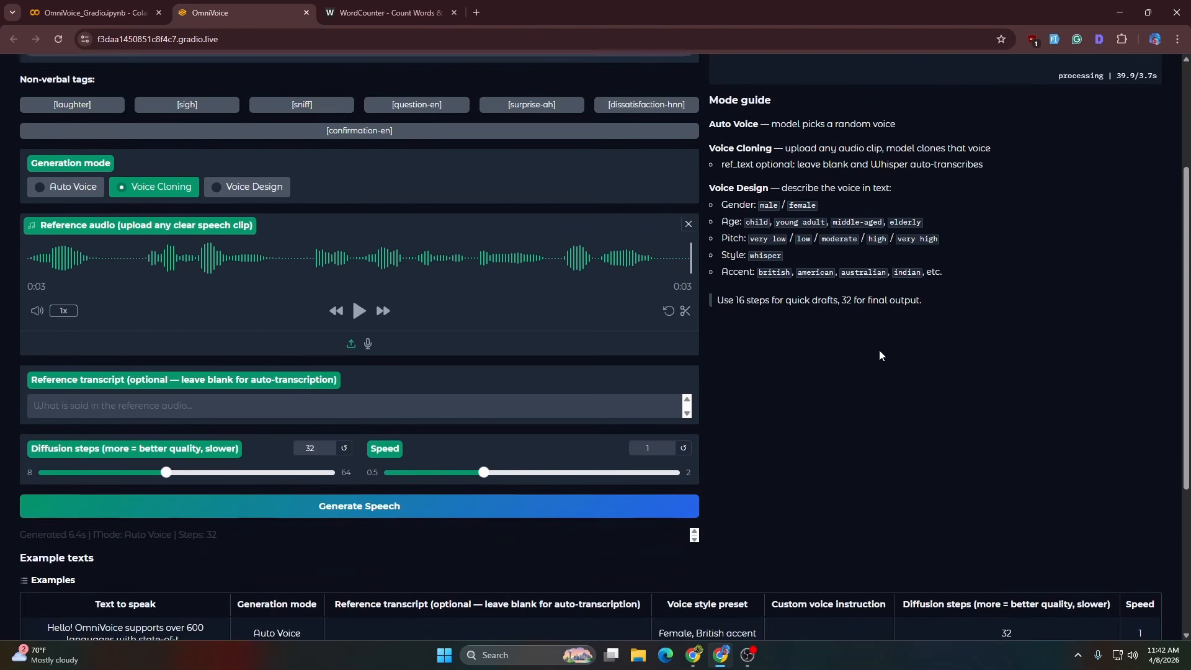
pyautogui.scroll(-2, 878, 351)
pyautogui.scroll(7, 858, 365)
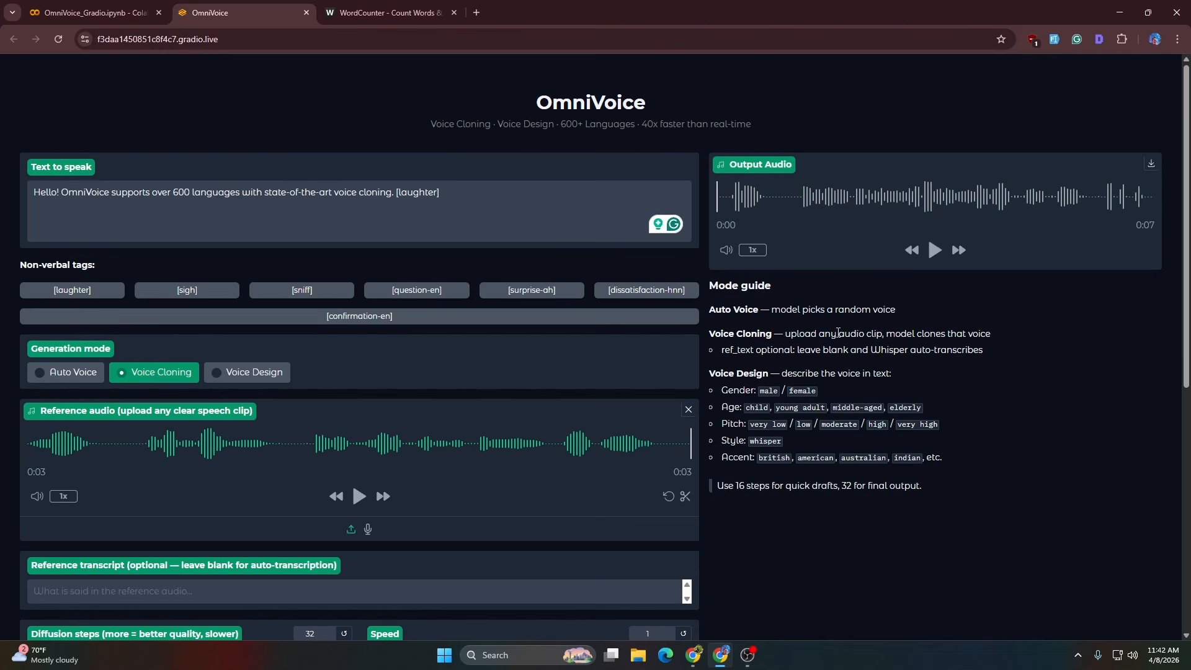
pyautogui.click(935, 256)
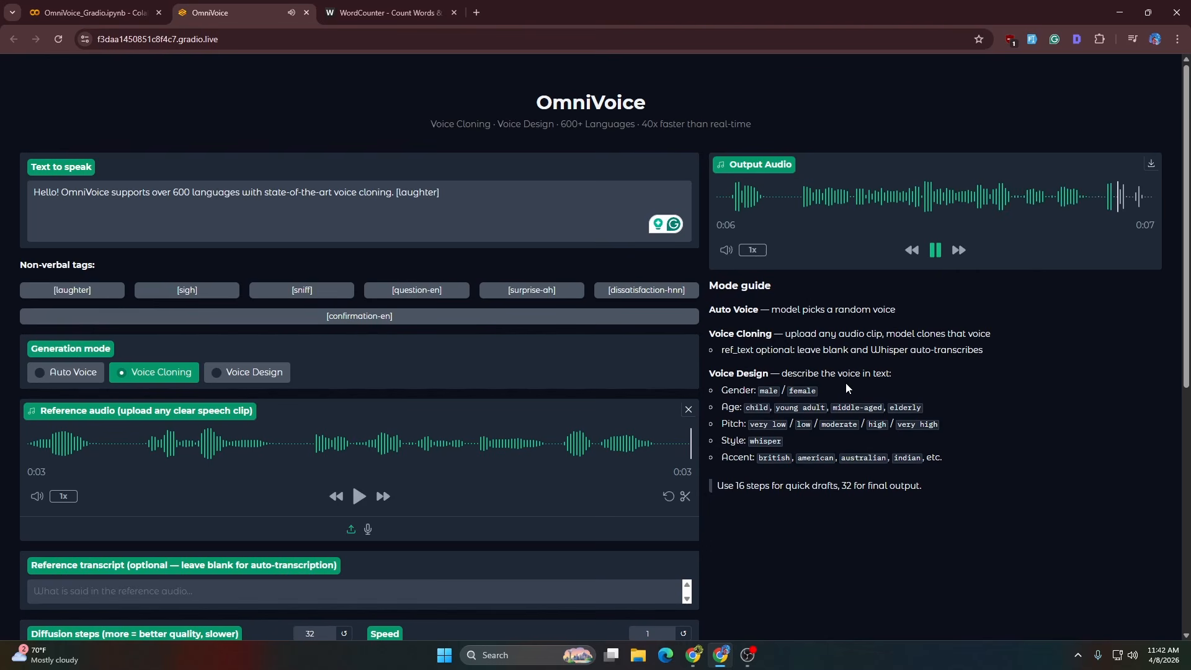
# - Compare the cloned voice with its source by replaying the reference audio and the output audio
pyautogui.scroll(-3, 377, 412)
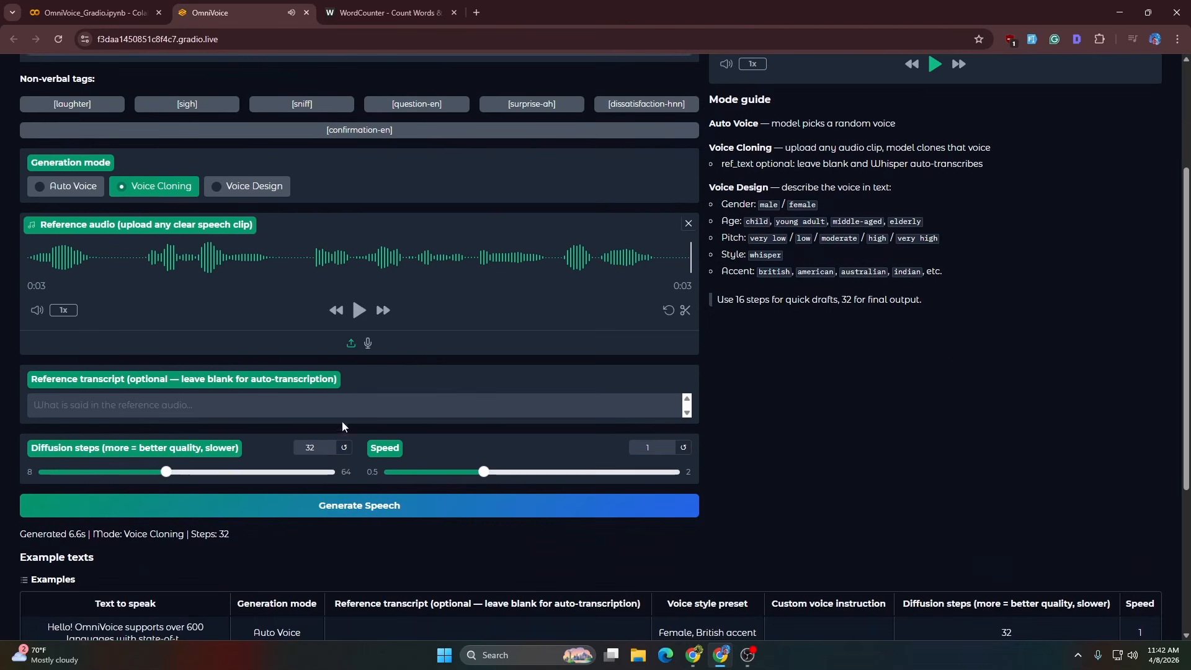
pyautogui.scroll(3, 325, 355)
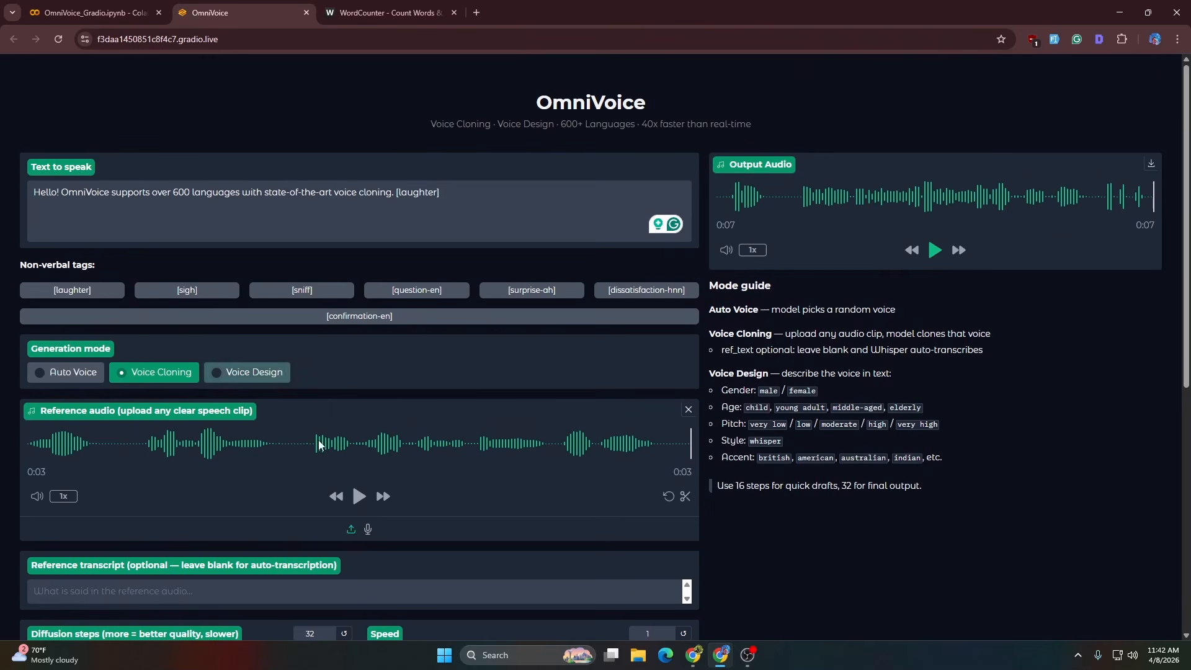
pyautogui.click(359, 497)
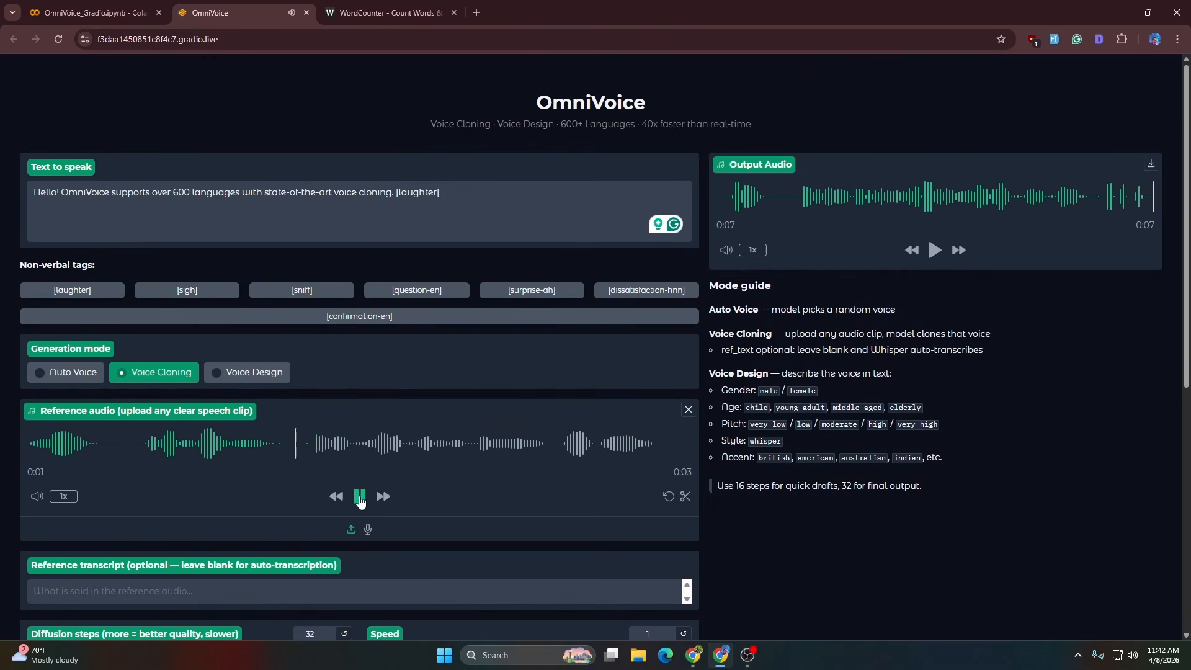
pyautogui.click(359, 497)
pyautogui.click(933, 251)
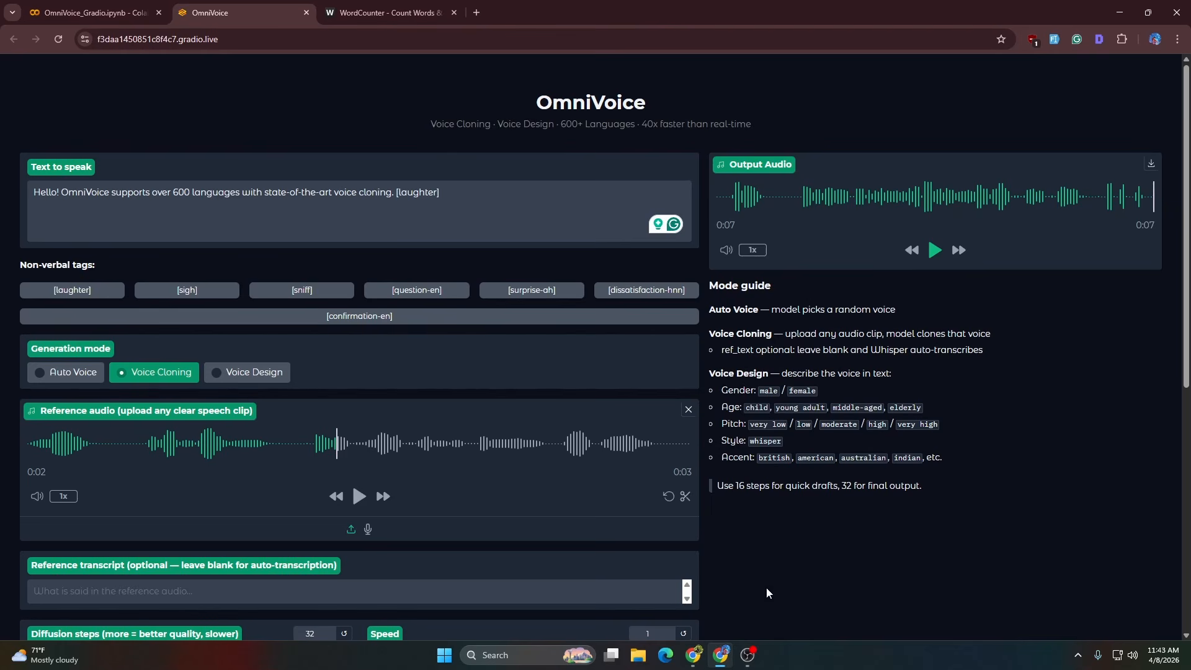
# - Switch to YouTube, play a few seconds of the Bluey Phone Review video and pause it
pyautogui.moveTo(695, 654)
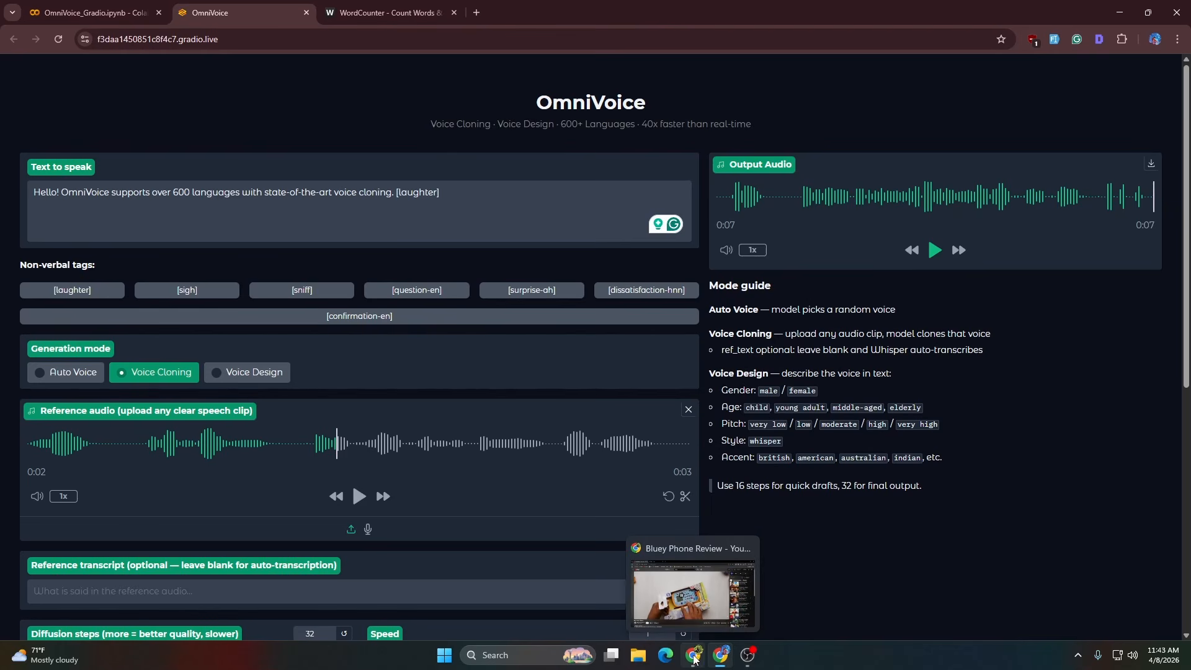
pyautogui.click(696, 658)
pyautogui.click(399, 359)
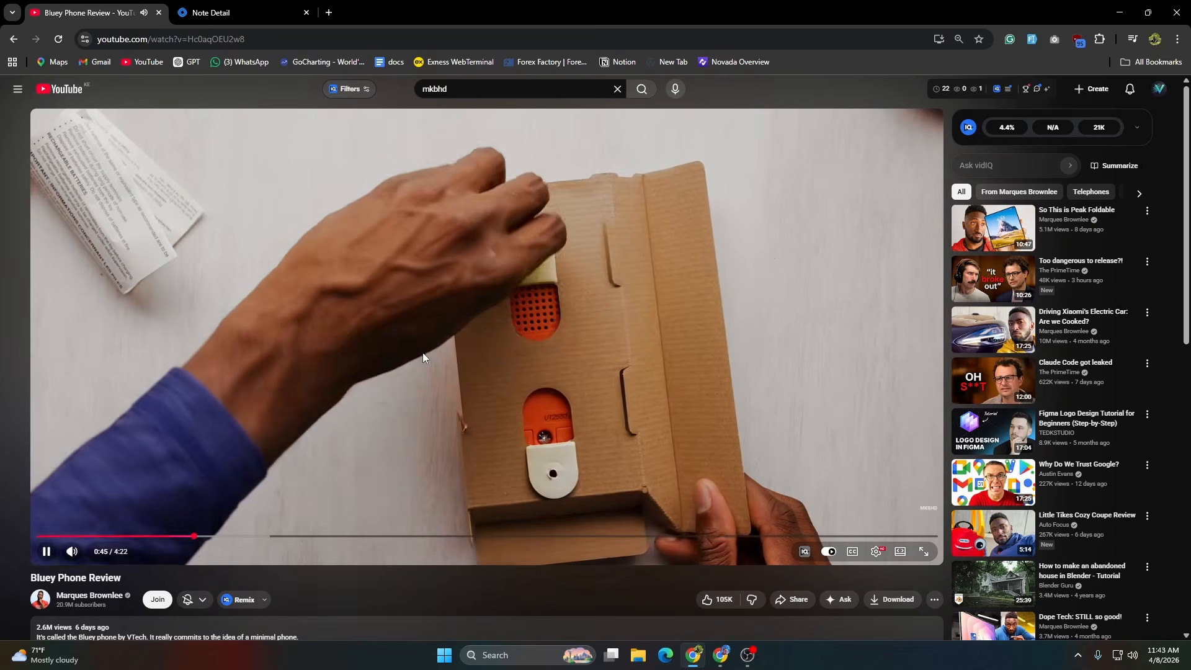
pyautogui.click(421, 354)
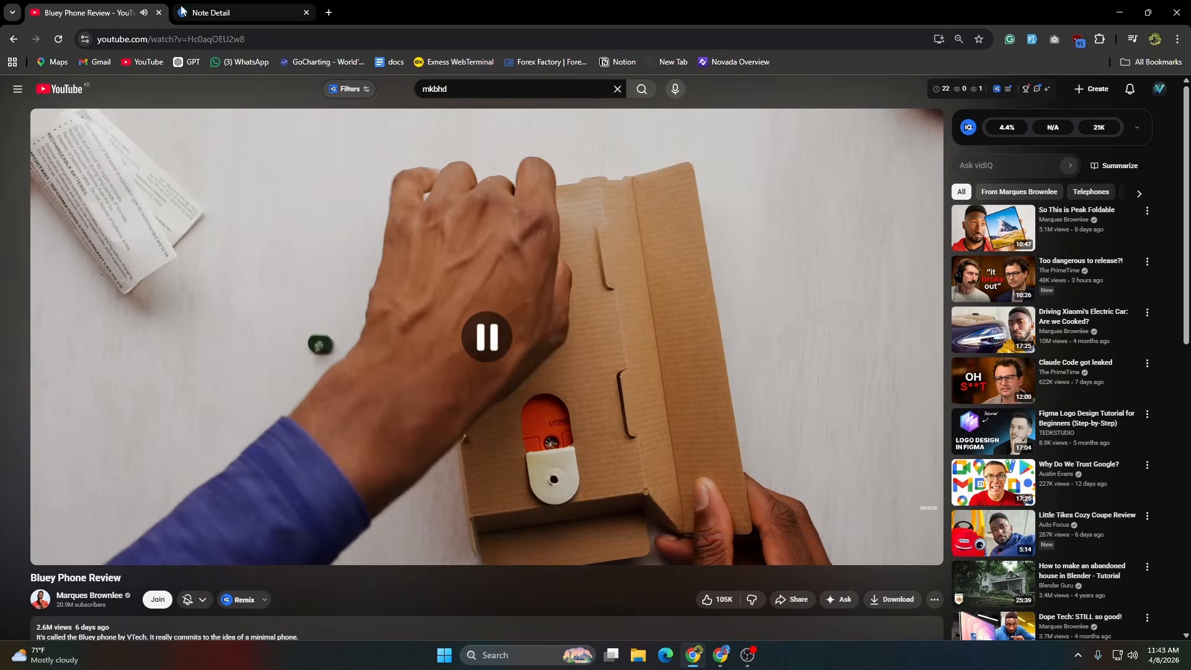
# - Open the video's NoteGPT transcript and copy the section starting at 00:32
pyautogui.click(211, 13)
pyautogui.scroll(-2, 185, 304)
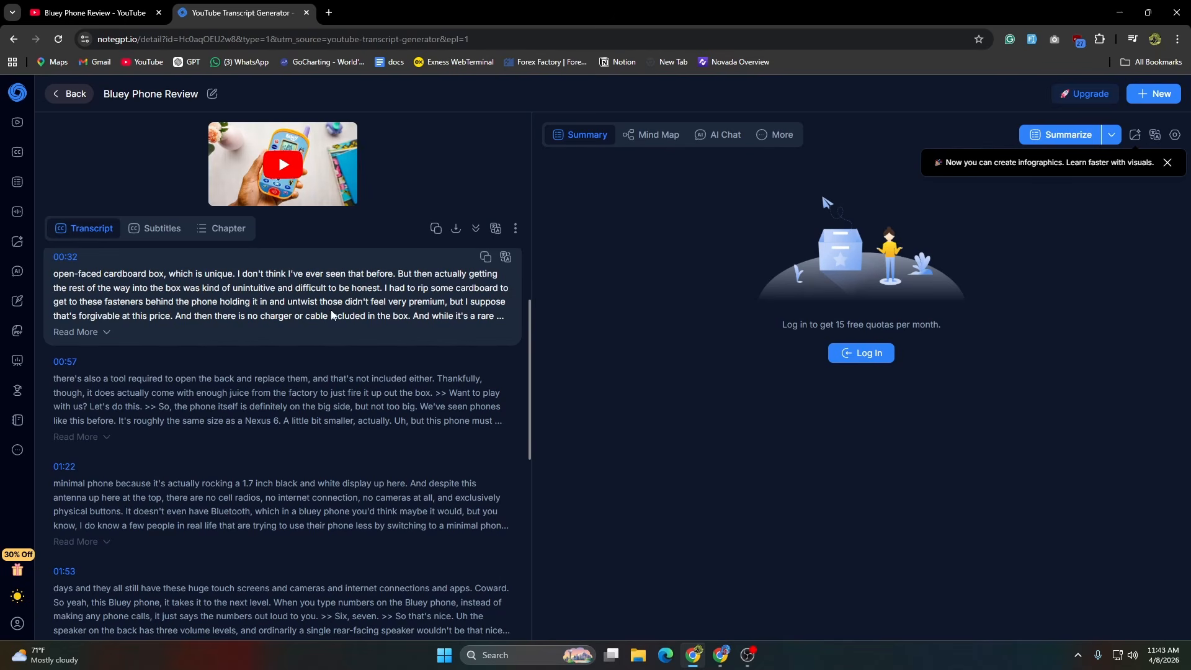
pyautogui.scroll(2, 310, 334)
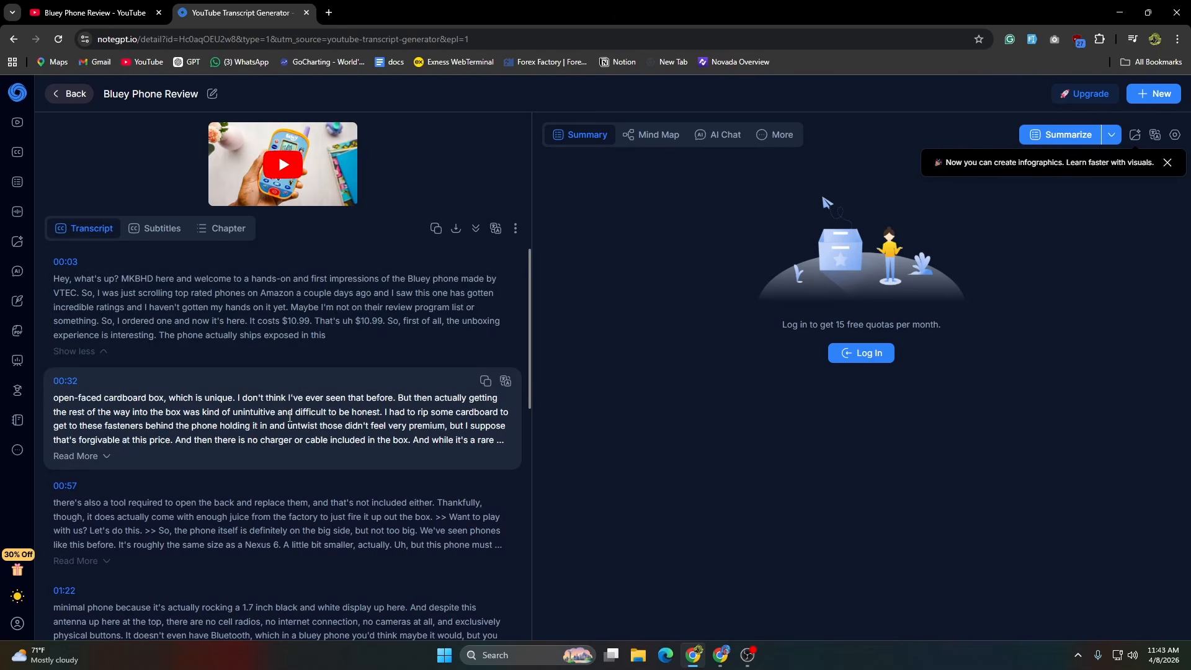
pyautogui.click(485, 381)
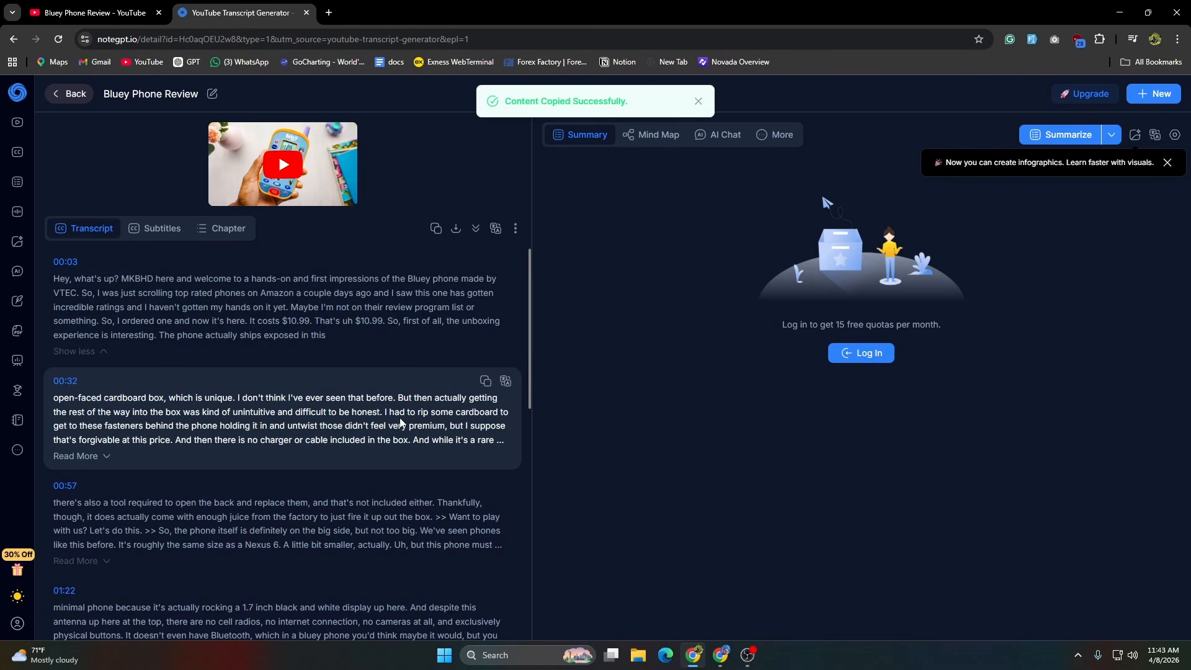
# - Switch to the OmniVoice page and clear the existing text to speak
pyautogui.click(720, 655)
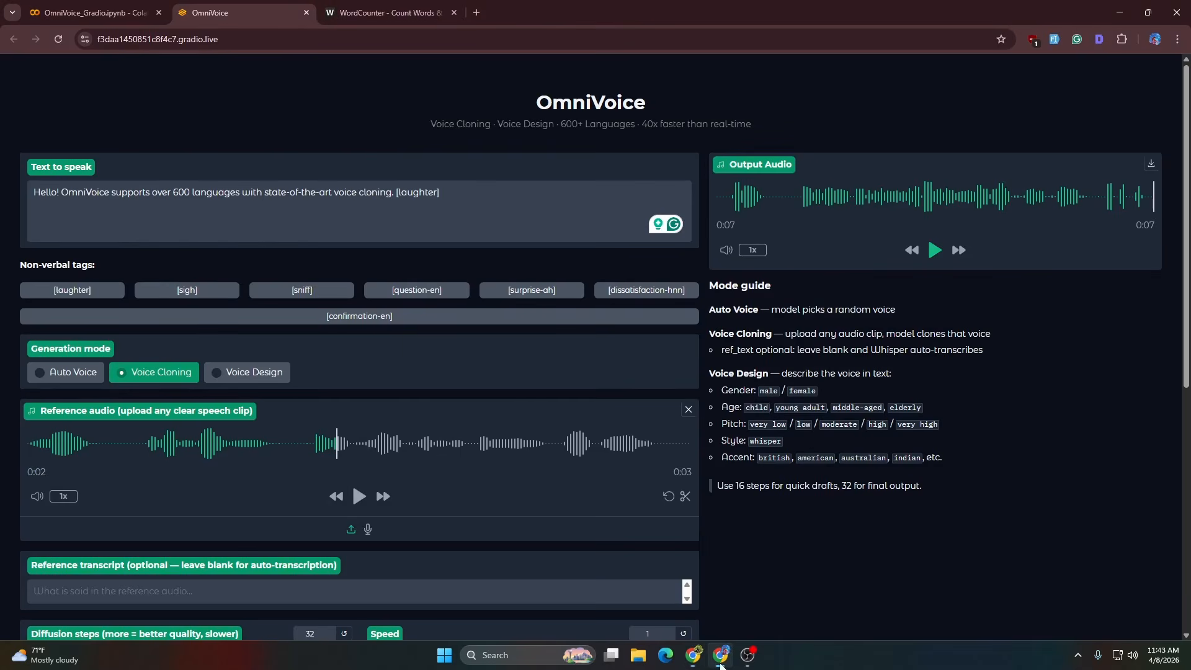
pyautogui.hotkey('ctrl', 'a')
pyautogui.click(264, 216)
pyautogui.hotkey('ctrl', 'a')
pyautogui.press('Right')
pyautogui.hotkey('ctrl', 'a')
pyautogui.press('BackSpace')
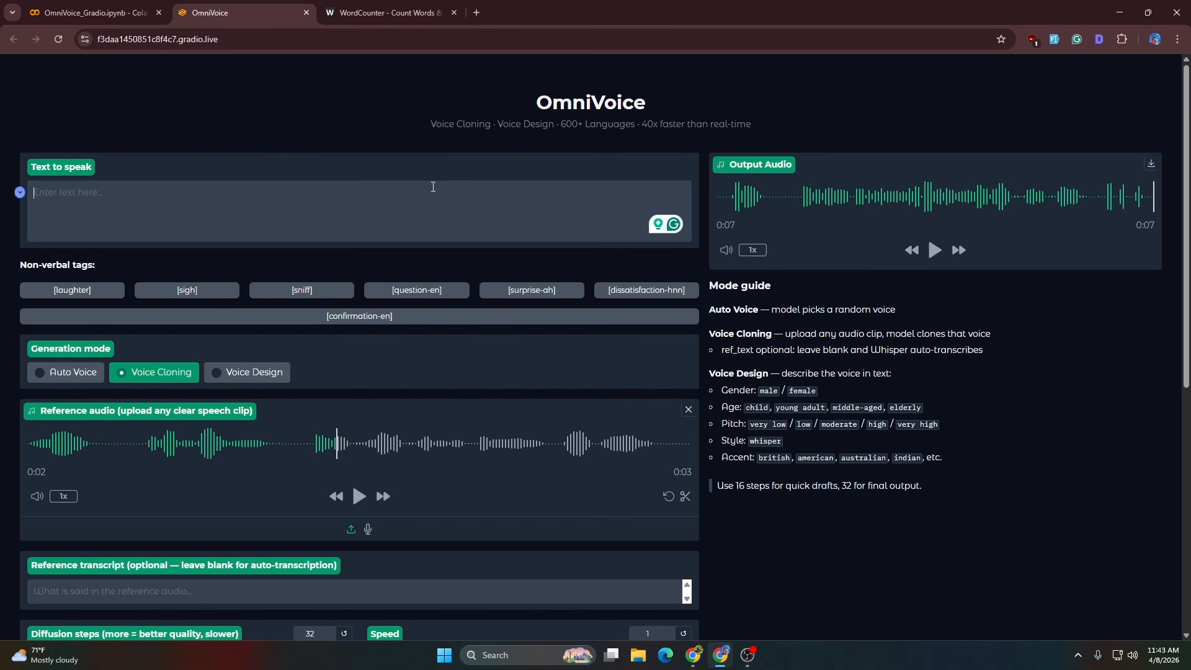
# - Copy the 00:32 transcript section from NoteGPT again and paste it into OmniVoice as the text to speak
pyautogui.click(718, 656)
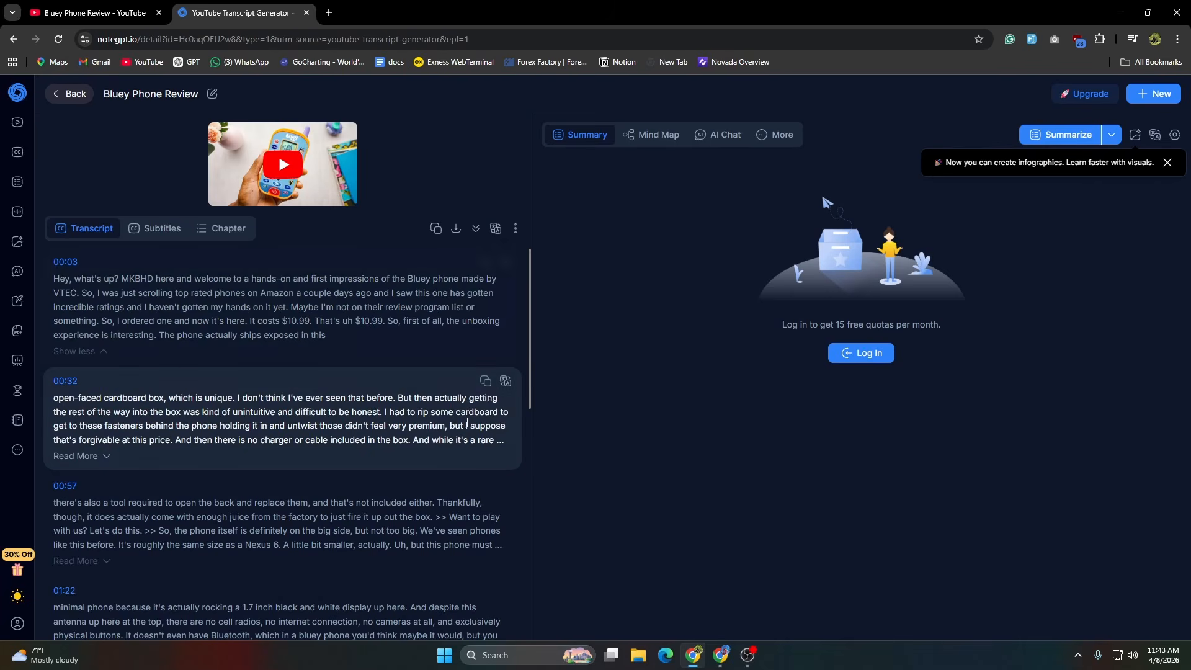
pyautogui.click(485, 381)
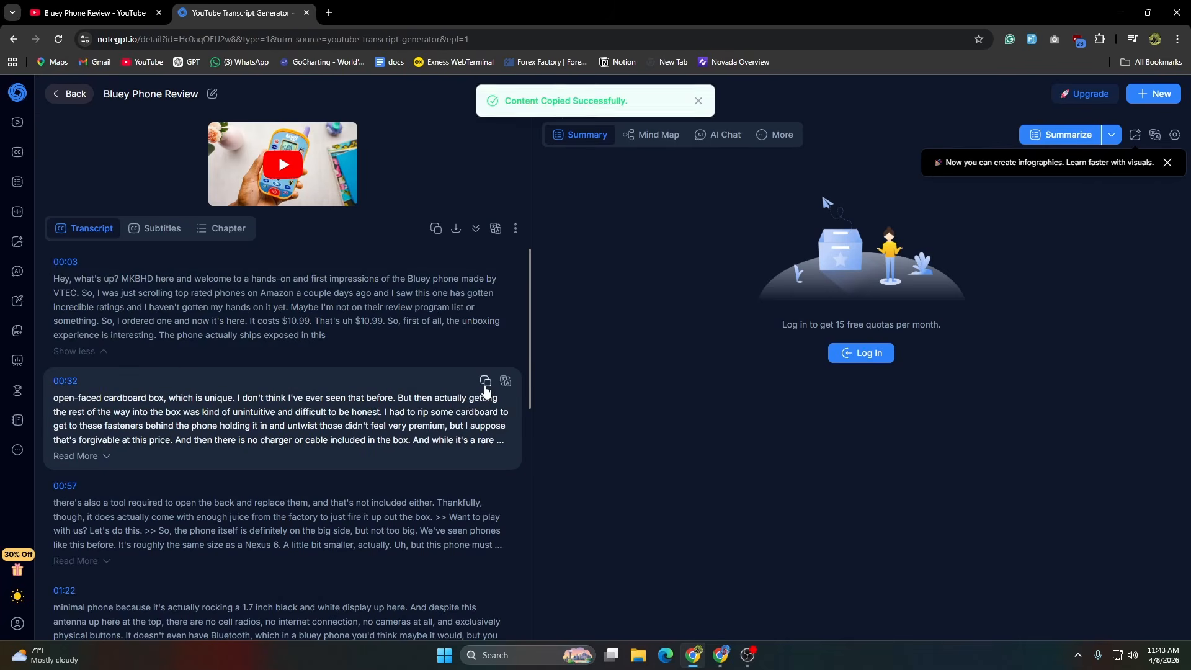
pyautogui.click(718, 656)
pyautogui.click(220, 219)
pyautogui.hotkey('ctrl', 'v')
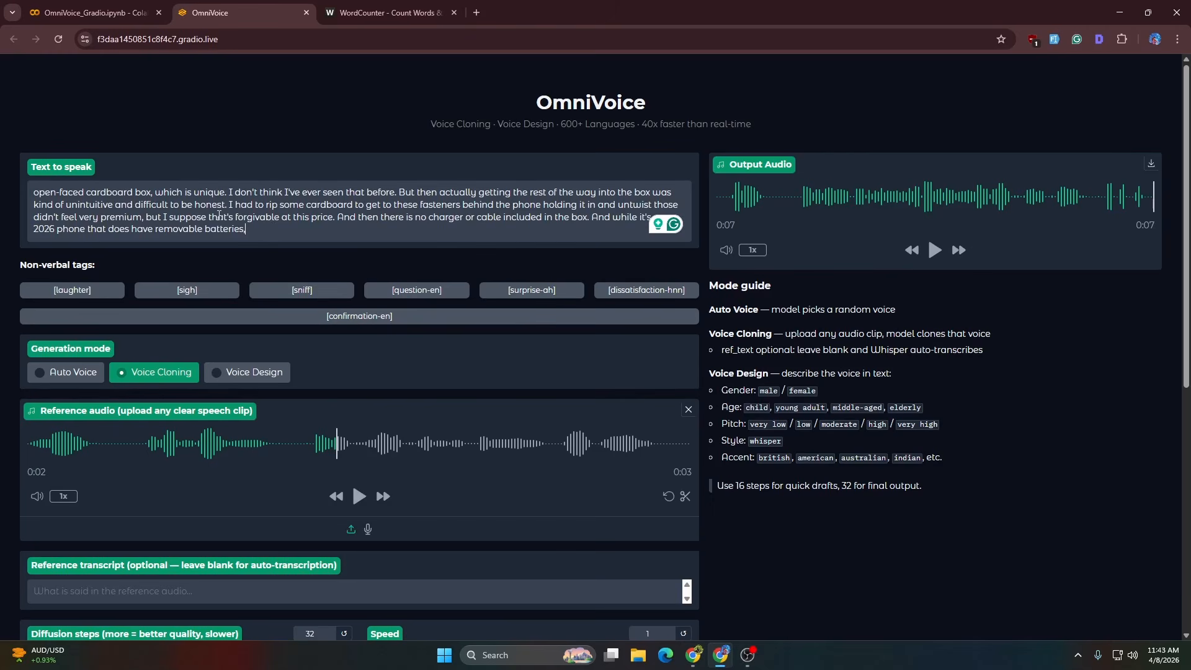
# - Generate the pasted transcript in the cloned voice with 32 diffusion steps, and play the output audio partway before pausing
pyautogui.scroll(-2, 287, 546)
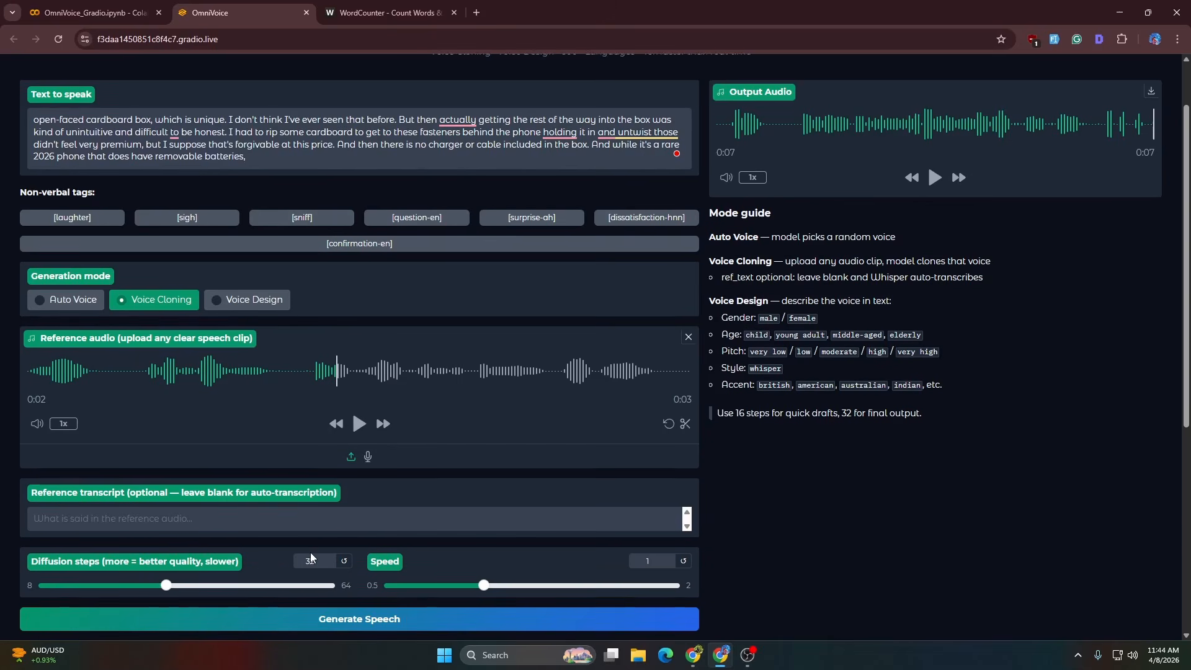
pyautogui.click(289, 569)
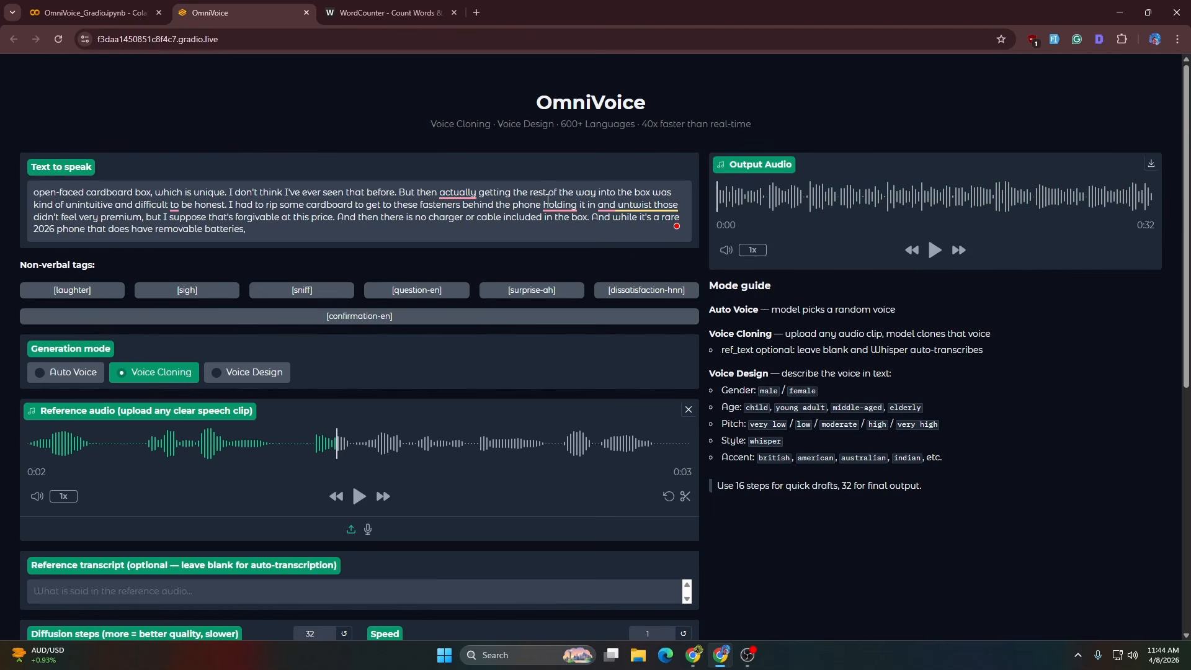
pyautogui.click(934, 250)
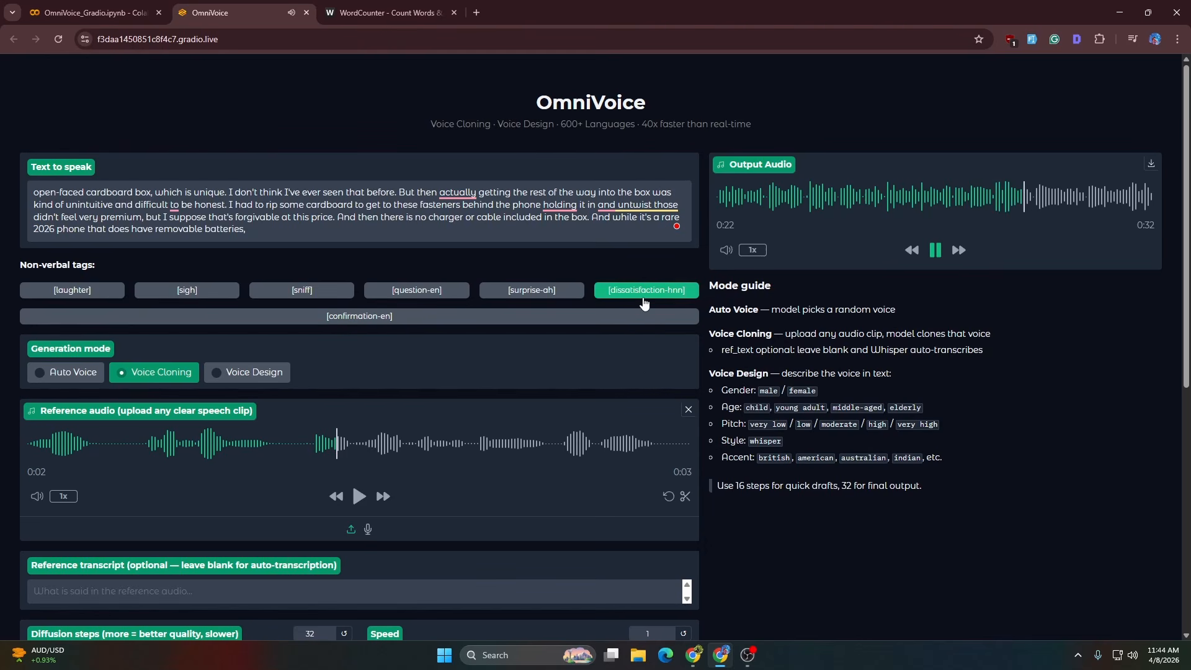
pyautogui.press('space')
# - Compare the clone with the original by playing a few seconds of the Bluey Phone Review on YouTube, and resume the OmniVoice output audio
pyautogui.click(693, 655)
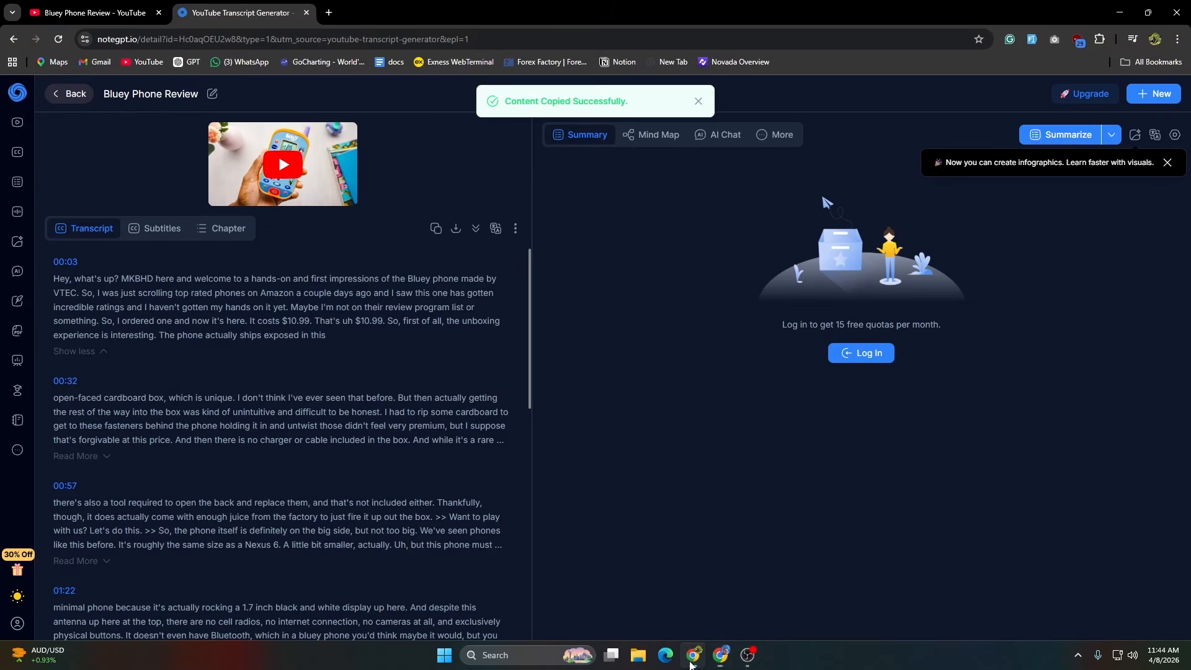
pyautogui.click(112, 12)
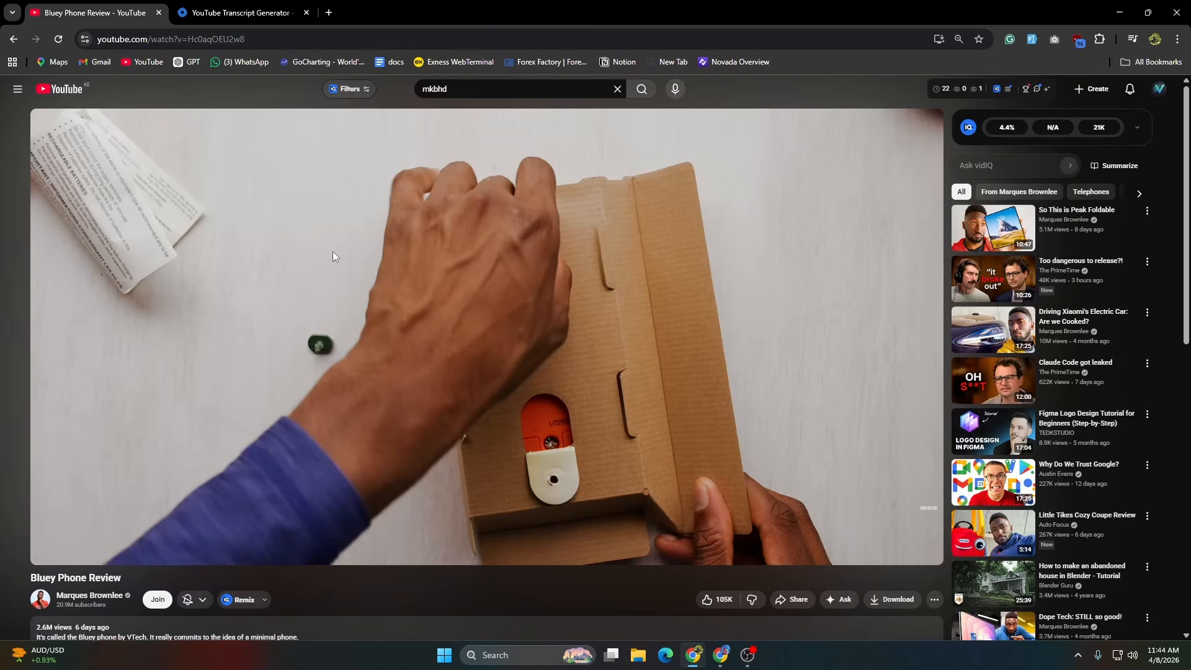
pyautogui.click(371, 312)
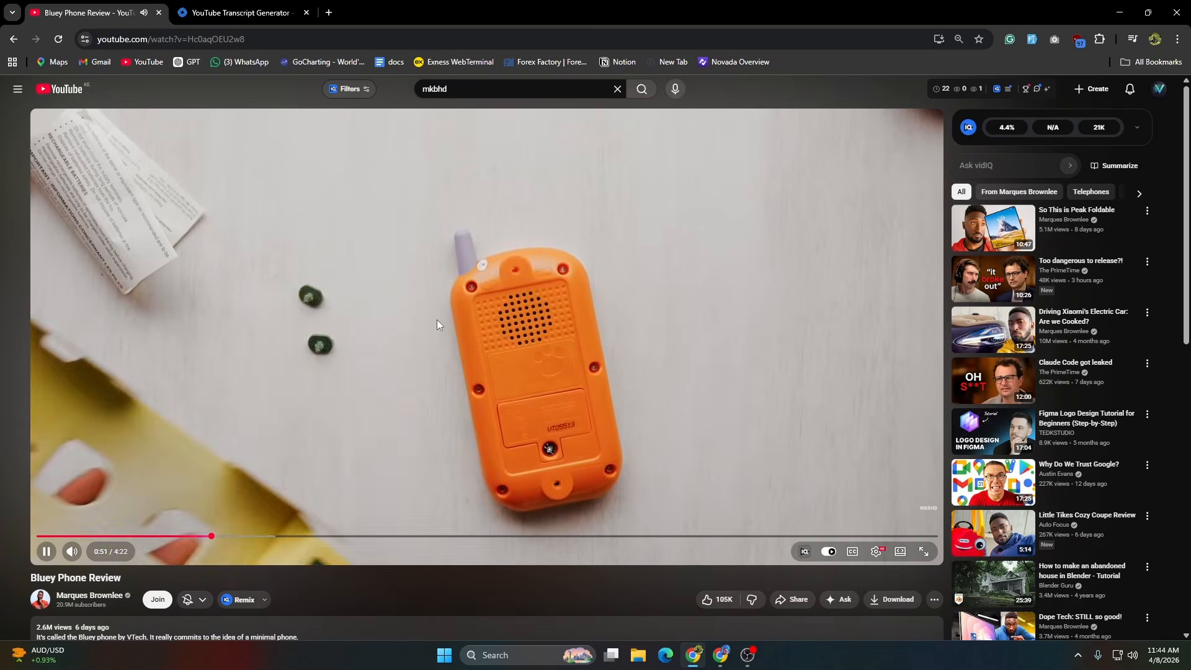
pyautogui.hotkey('alt', 'Tab')
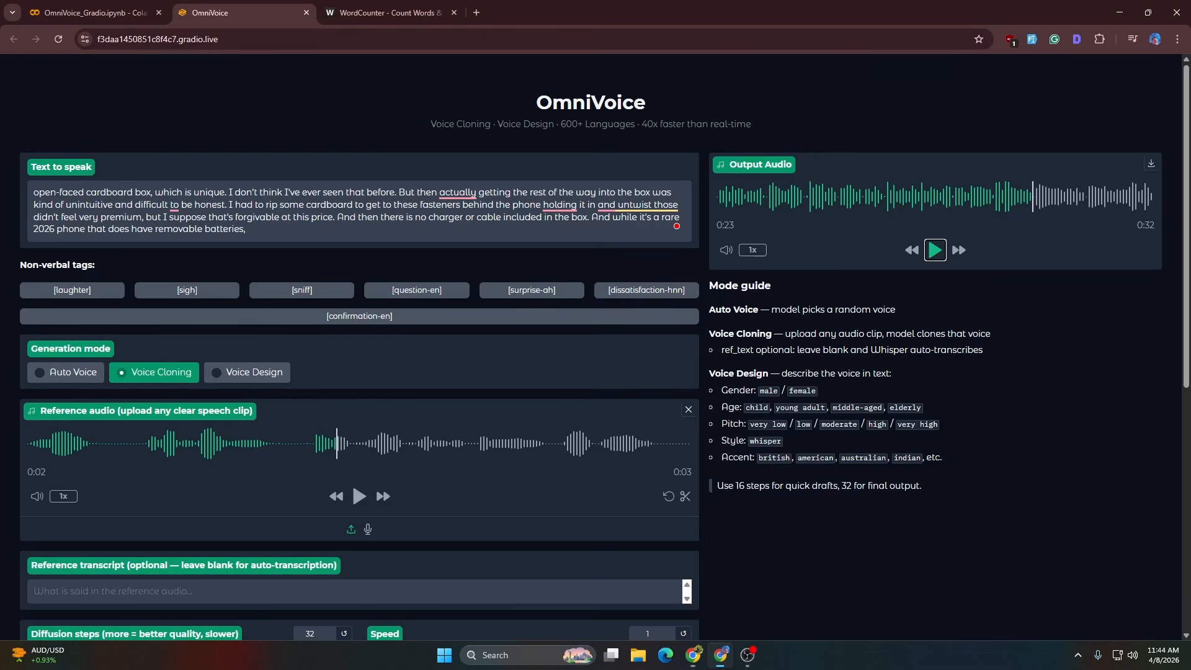
pyautogui.click(940, 251)
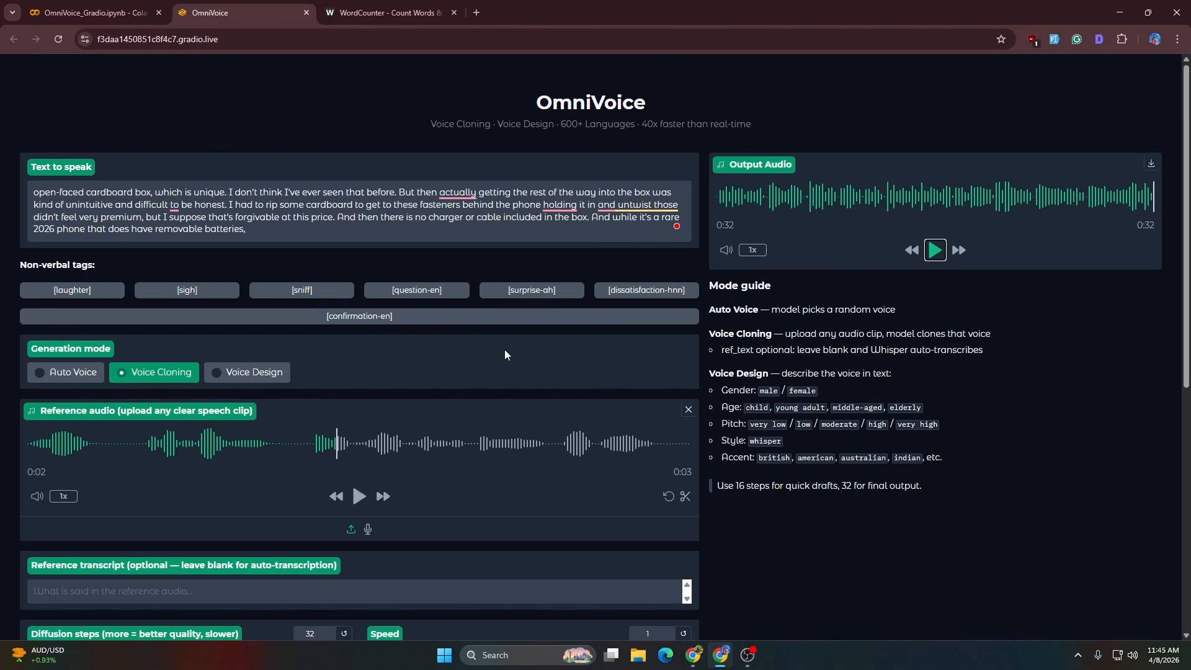
# - Load the "Welcome to our podcast" example text and set the generation mode to Voice Design
pyautogui.click(249, 372)
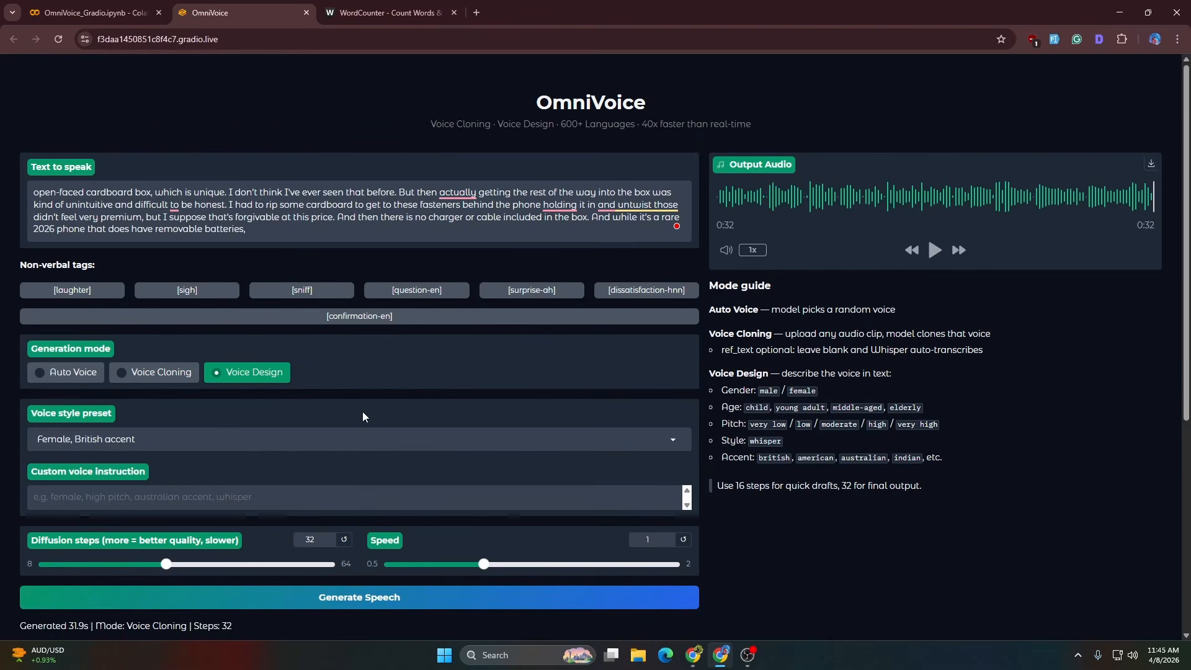
pyautogui.scroll(-2, 403, 366)
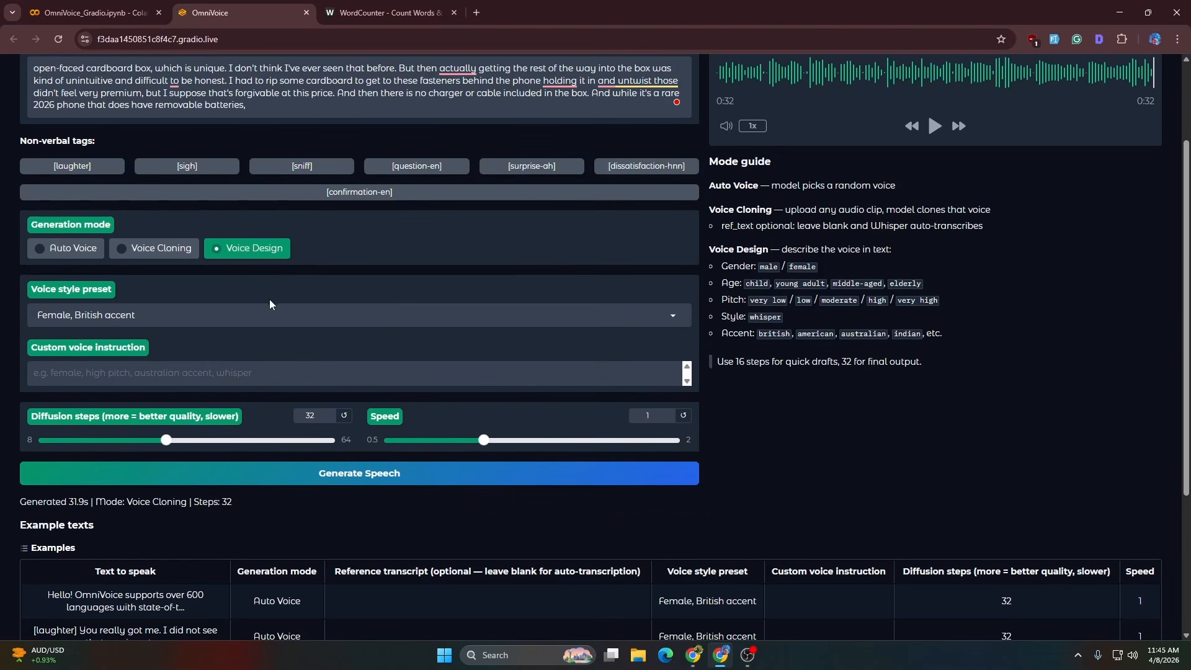
pyautogui.scroll(2, 305, 390)
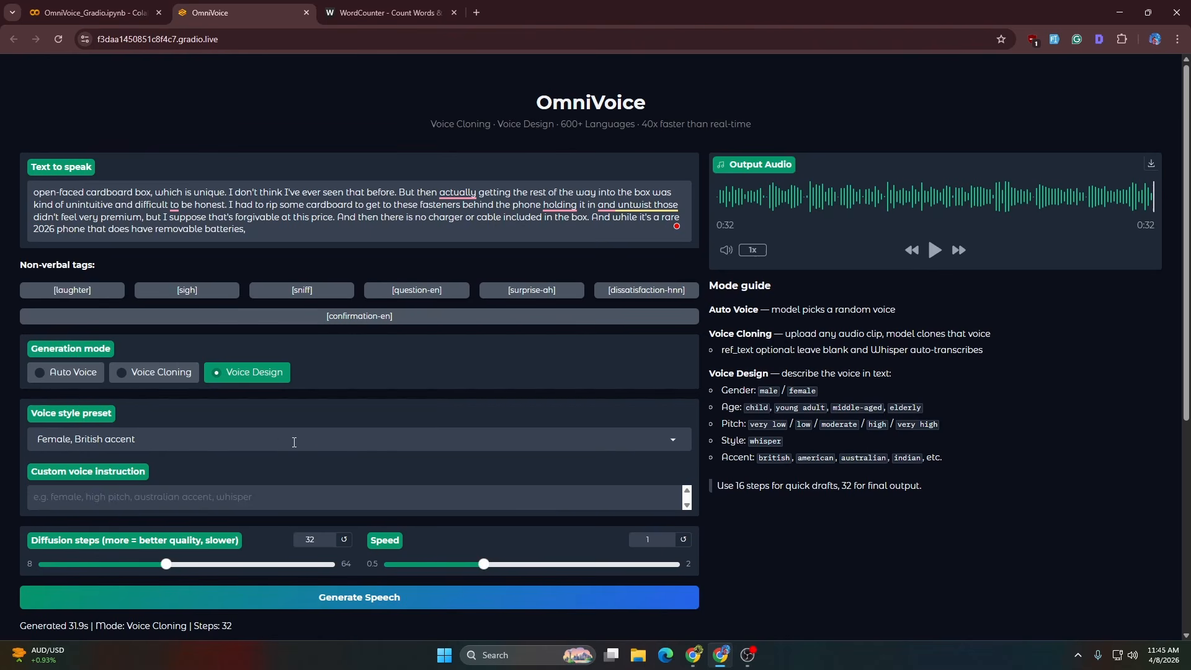
pyautogui.scroll(-1, 294, 442)
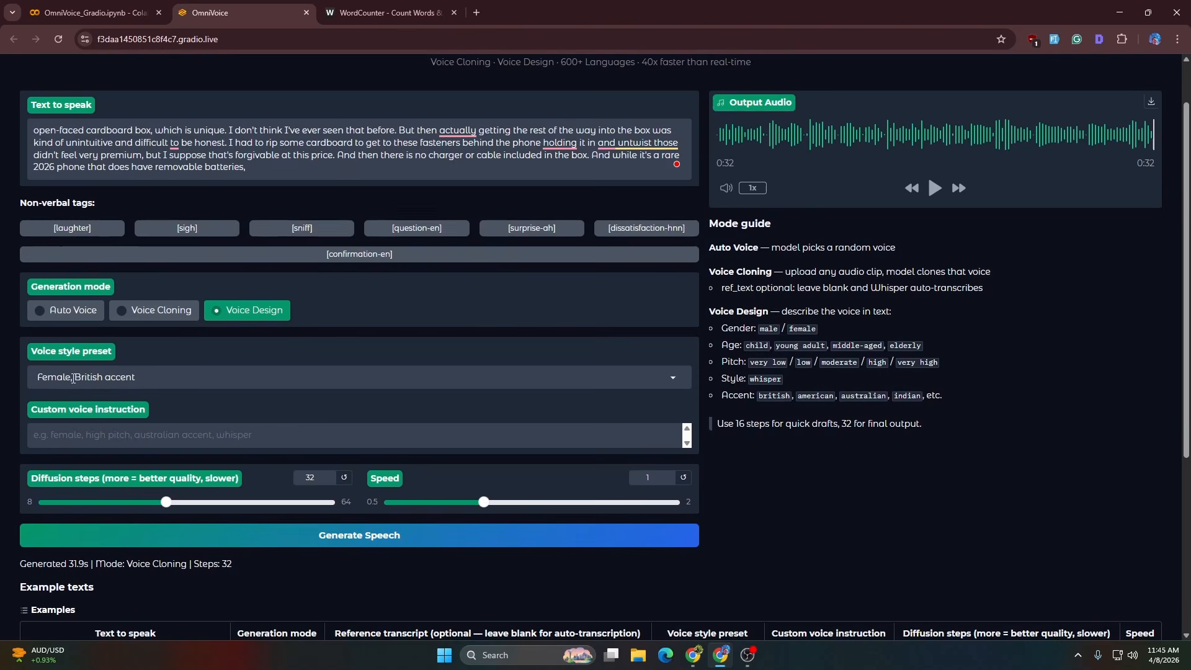
pyautogui.scroll(1, 179, 395)
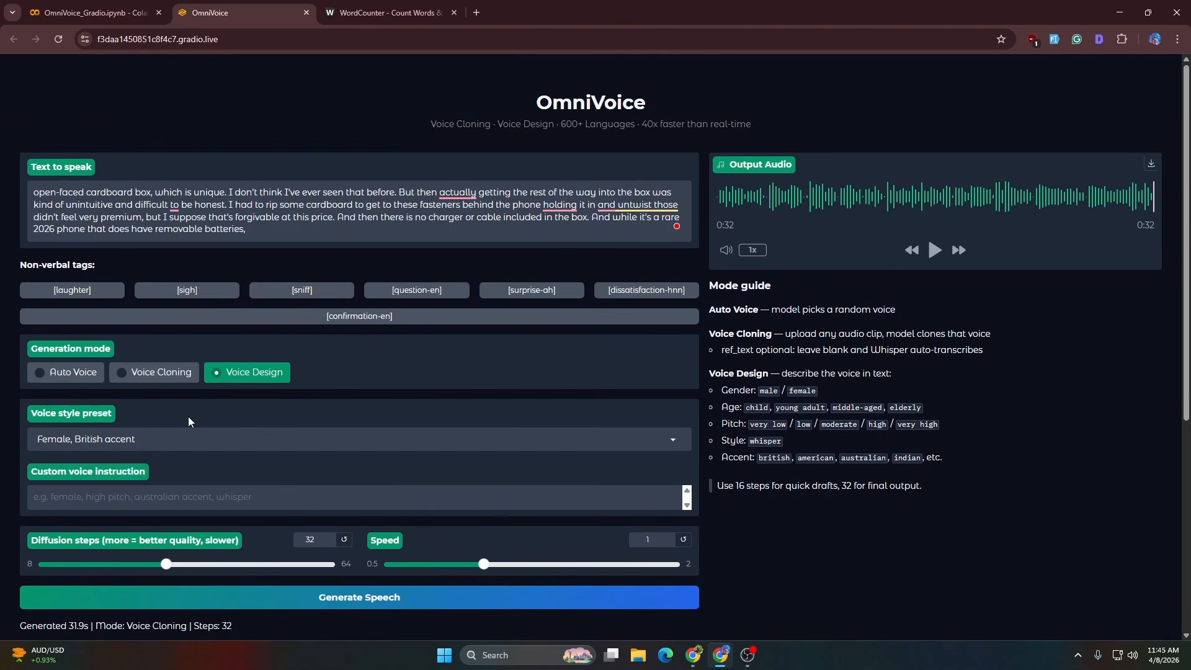
pyautogui.scroll(-1, 239, 417)
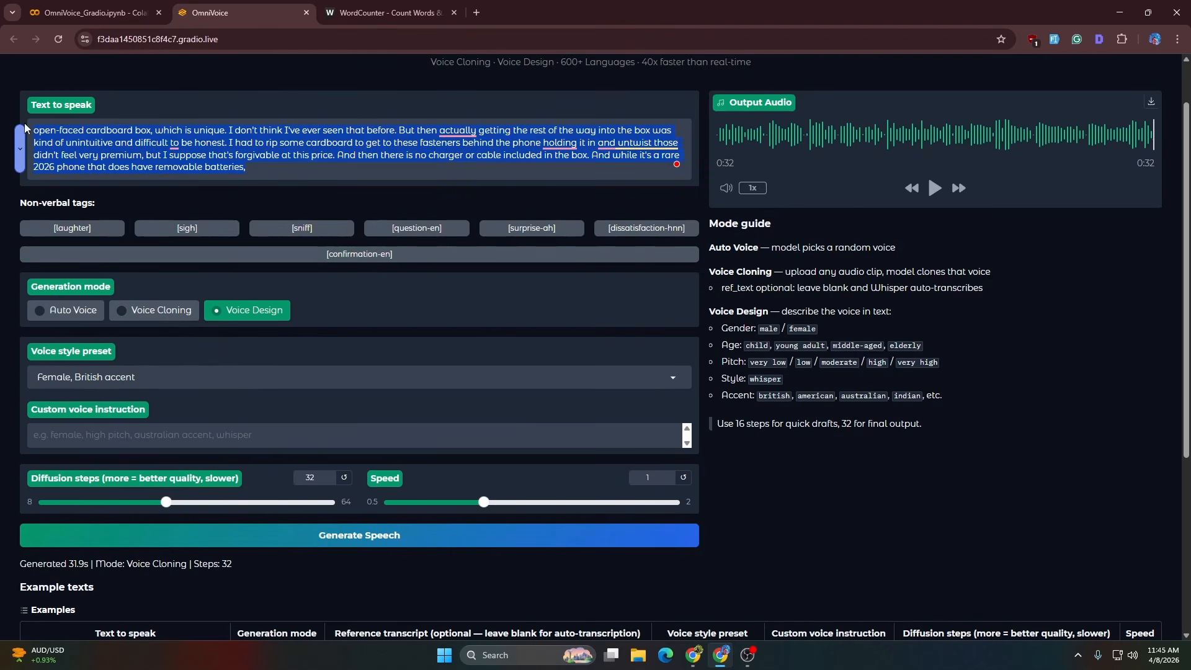
pyautogui.scroll(-5, 175, 167)
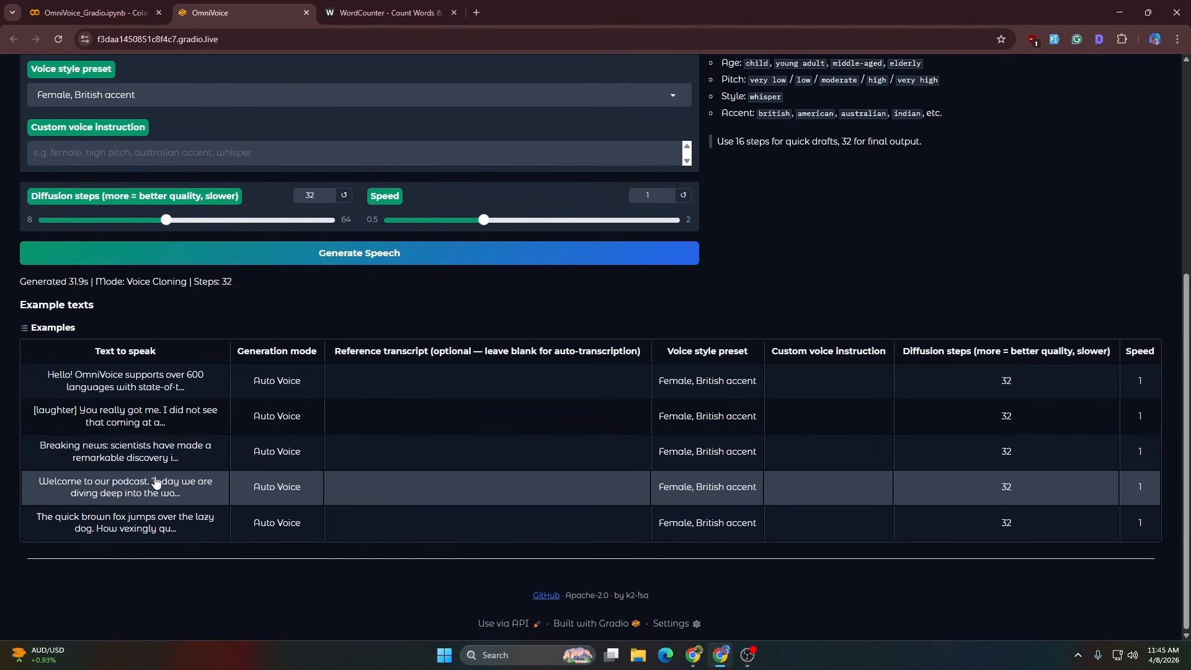
pyautogui.click(162, 495)
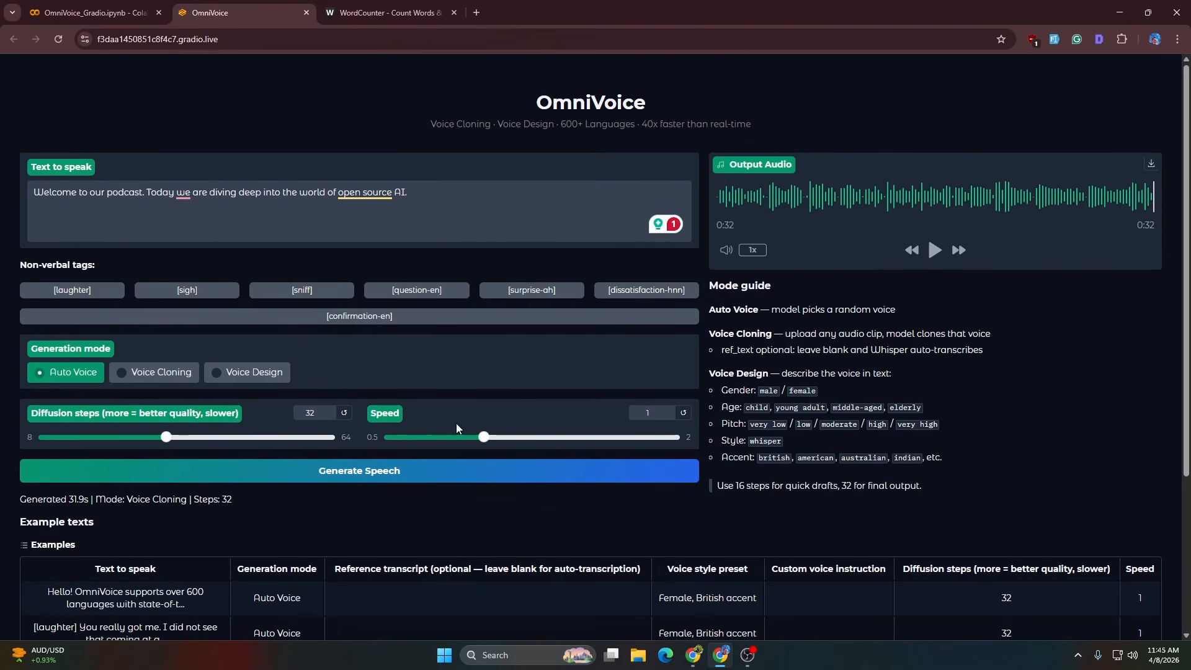
pyautogui.click(248, 373)
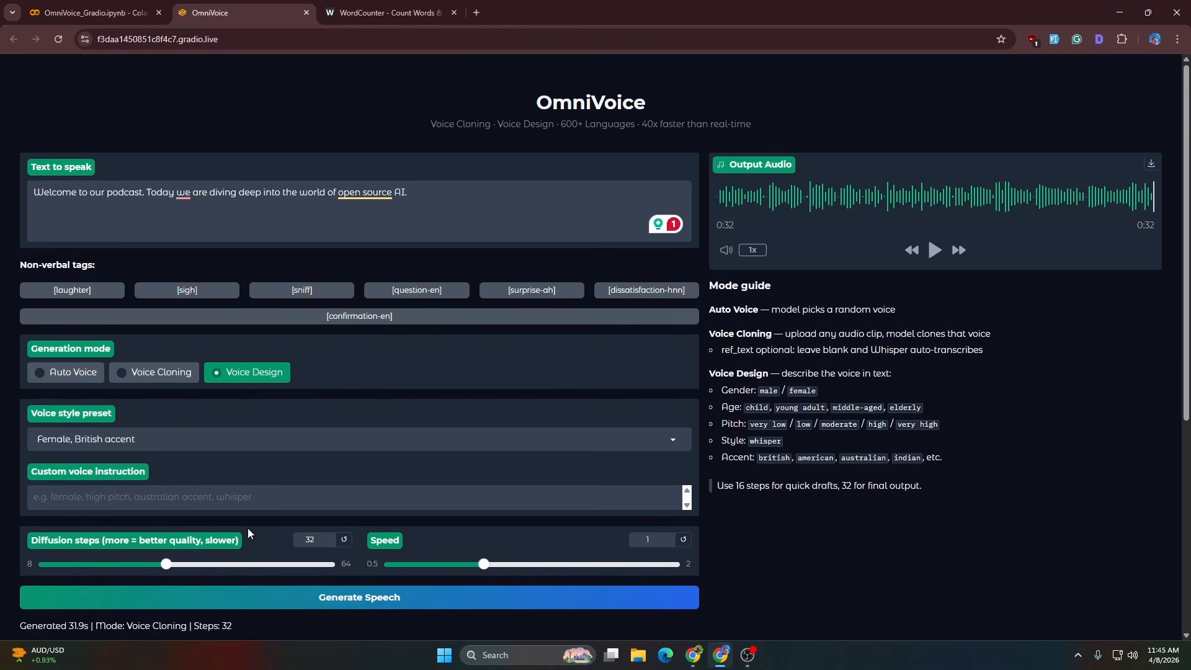
# - Generate the podcast line with the Female, British accent preset and play the output audio
pyautogui.scroll(-2, 186, 384)
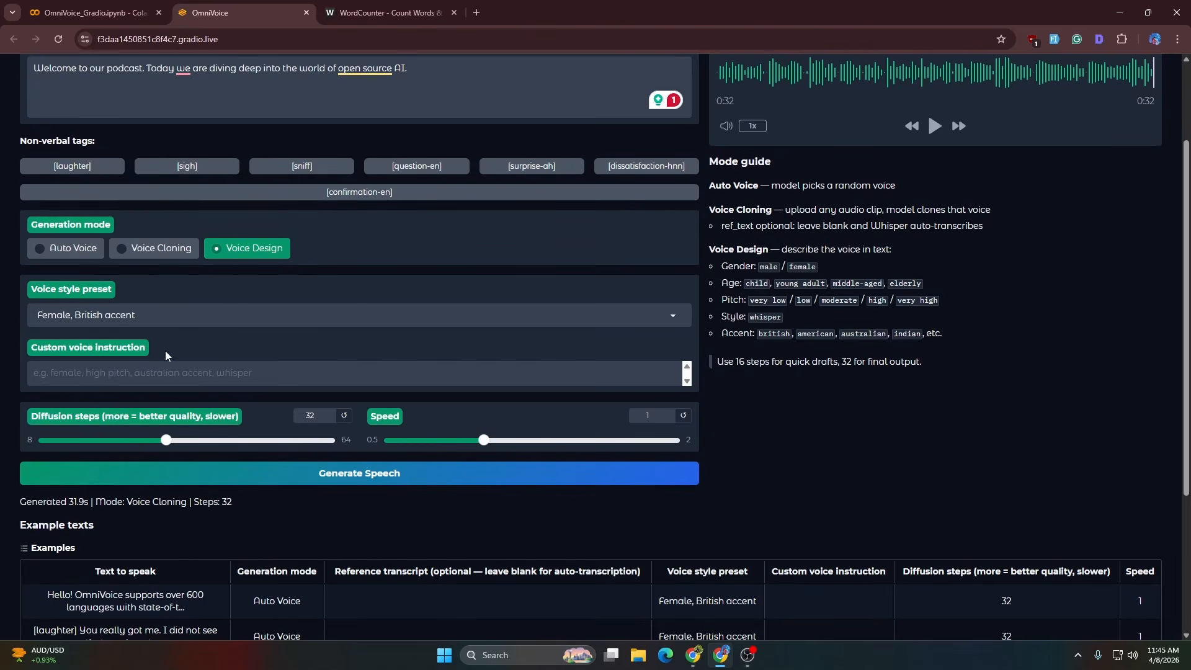
pyautogui.click(302, 480)
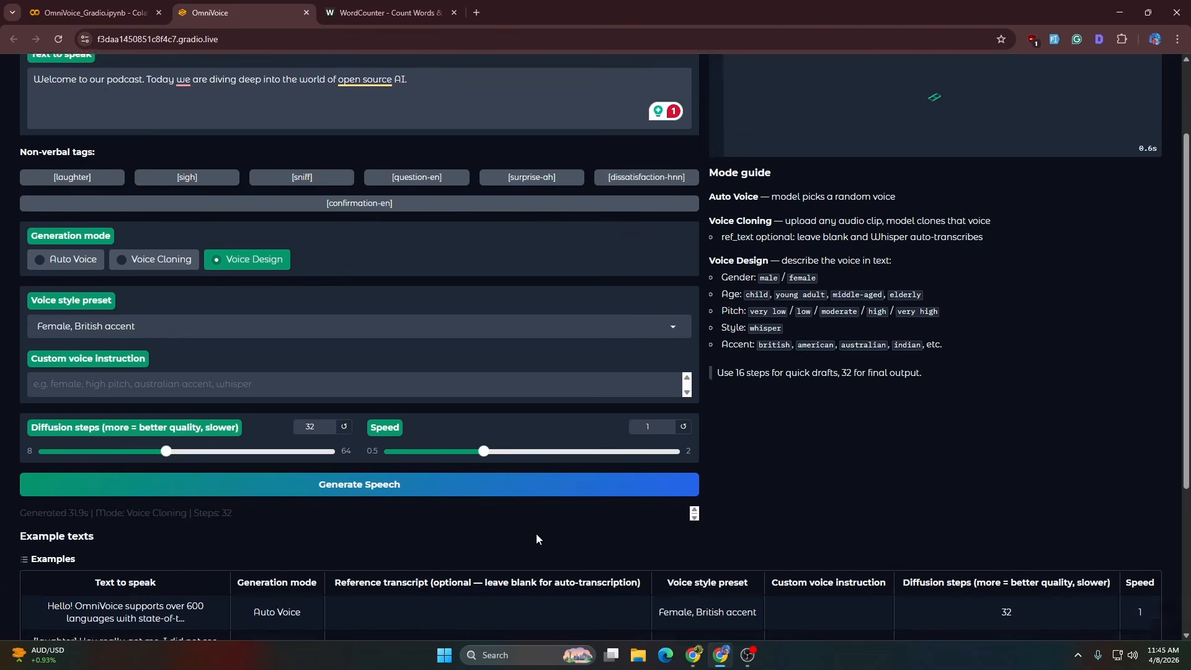
pyautogui.scroll(2, 537, 532)
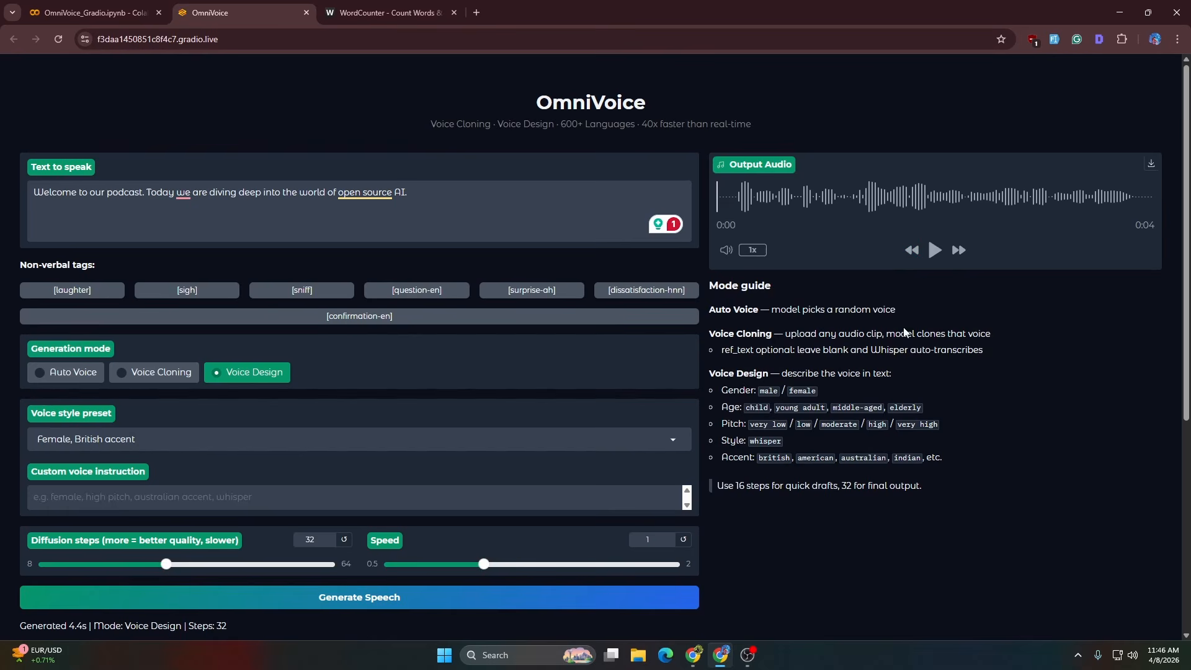
pyautogui.click(933, 256)
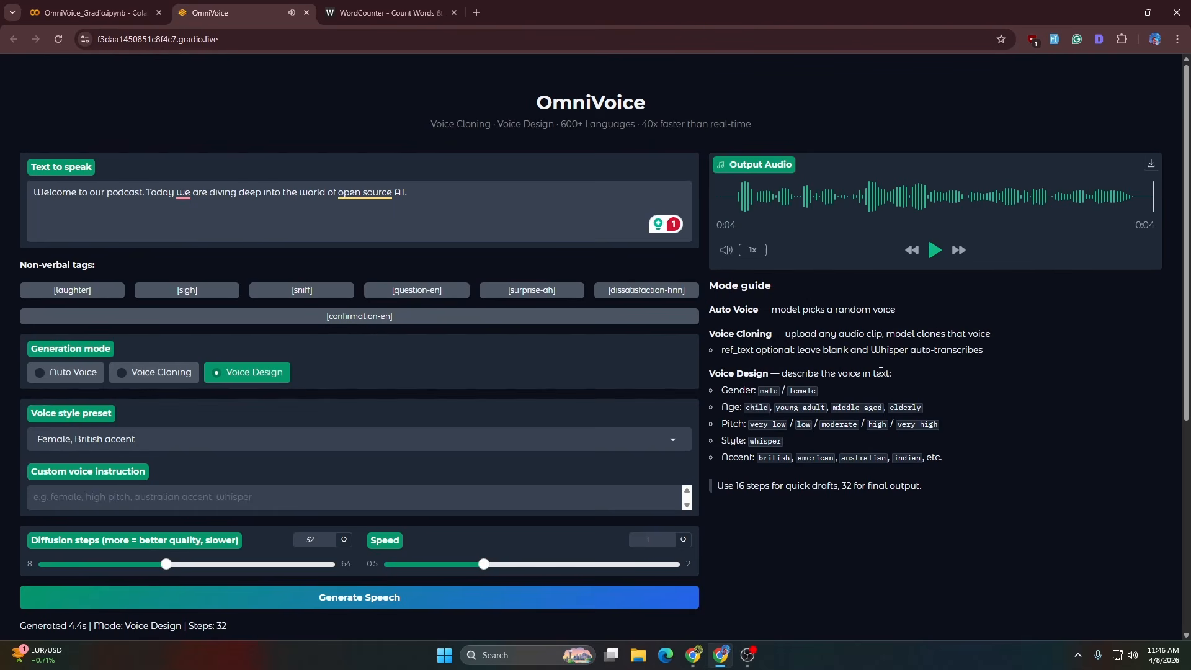
# - Generate the podcast line with the voice style preset Male, American accent and play the output audio
pyautogui.click(364, 443)
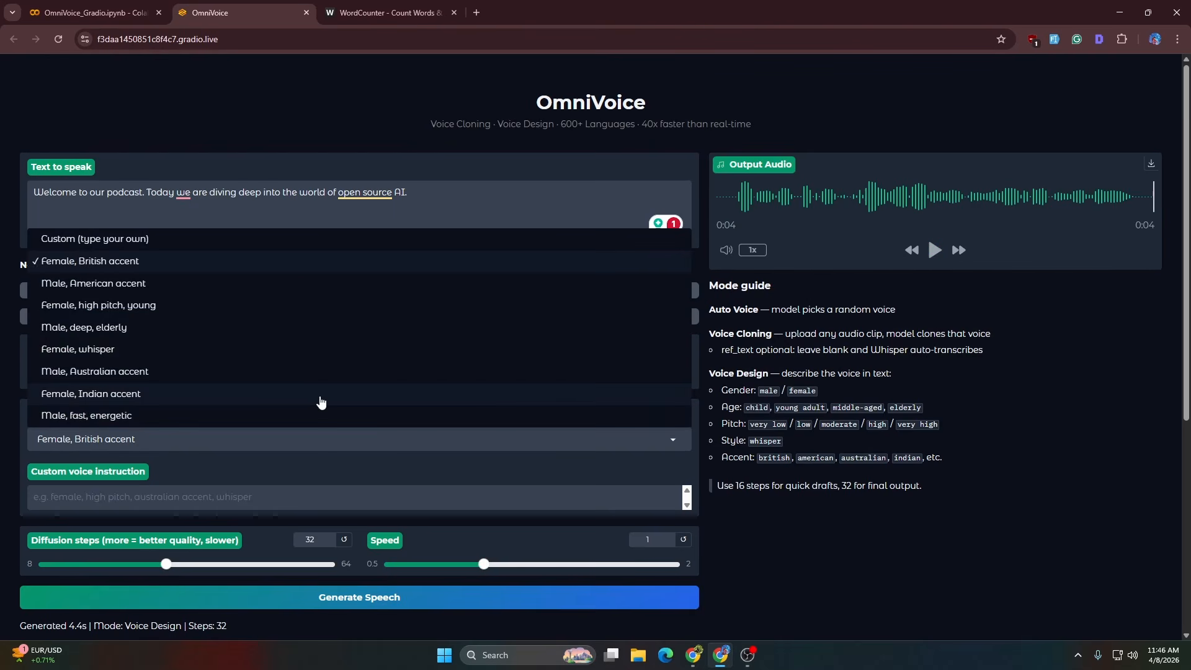
pyautogui.click(123, 285)
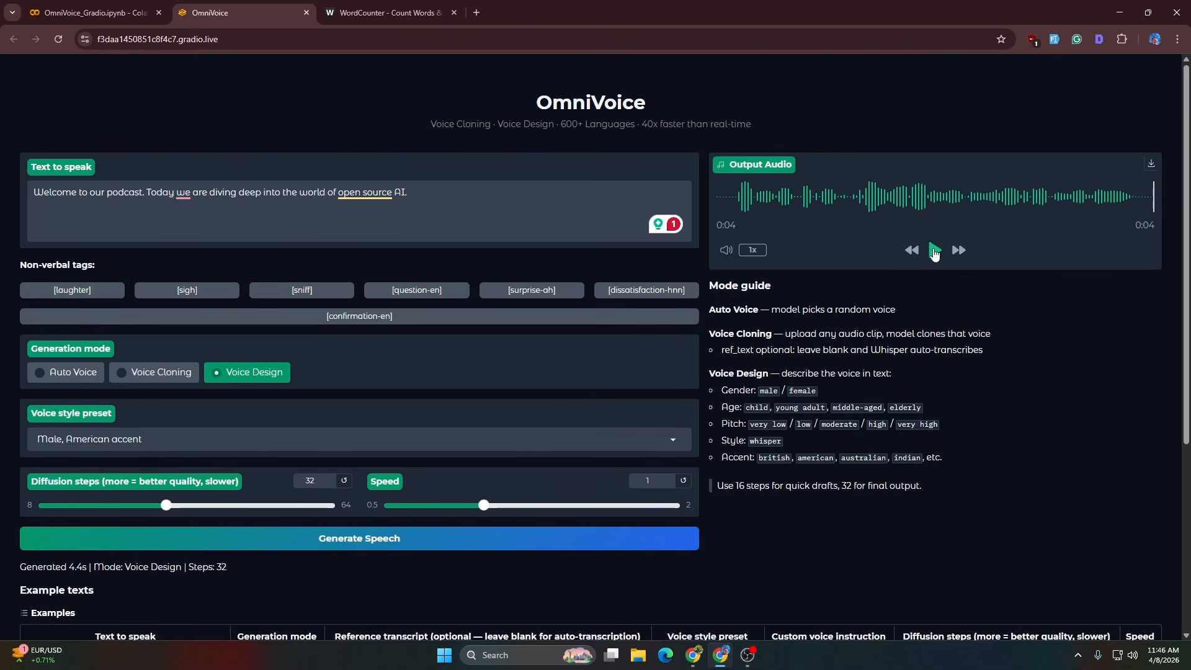
pyautogui.click(601, 546)
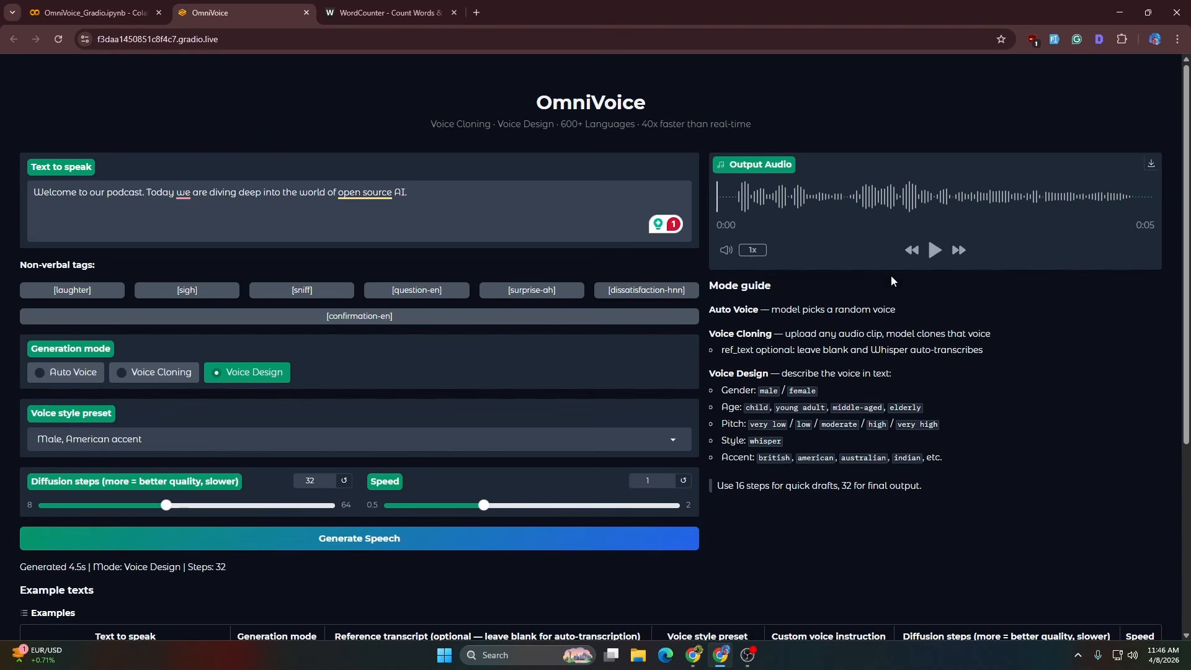
pyautogui.click(935, 254)
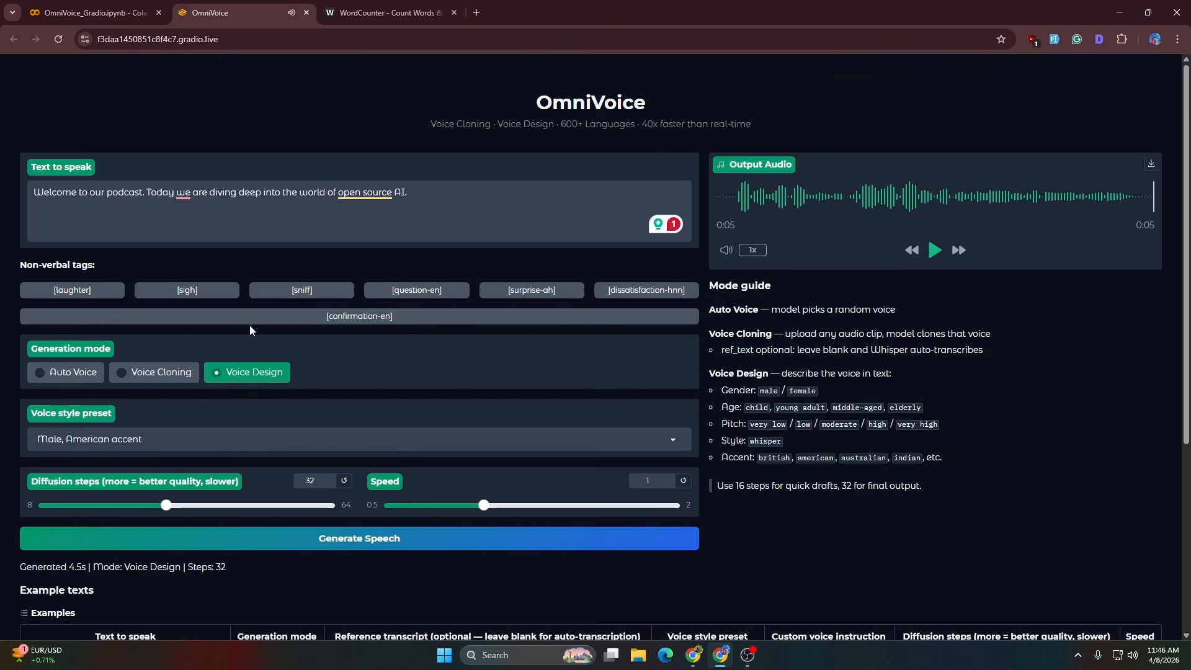
# - Review the available voice style presets and set the preset to Female, Indian accent
pyautogui.click(219, 439)
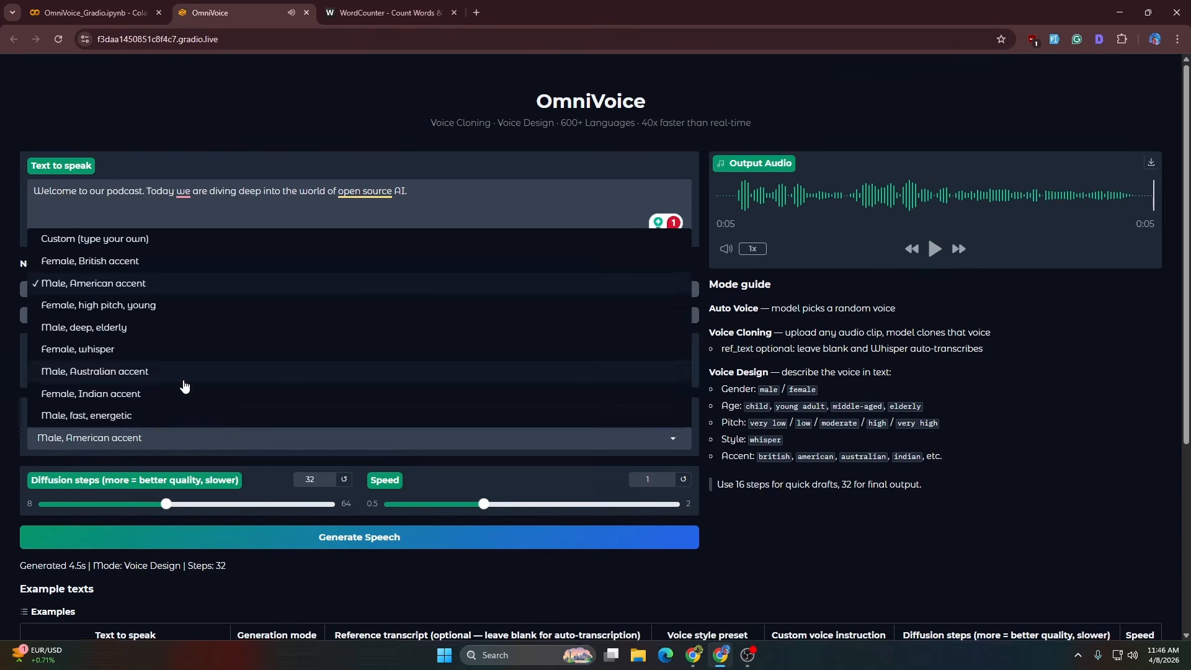
pyautogui.scroll(-3, 184, 385)
pyautogui.scroll(2, 182, 372)
pyautogui.scroll(-2, 176, 366)
pyautogui.scroll(2, 172, 359)
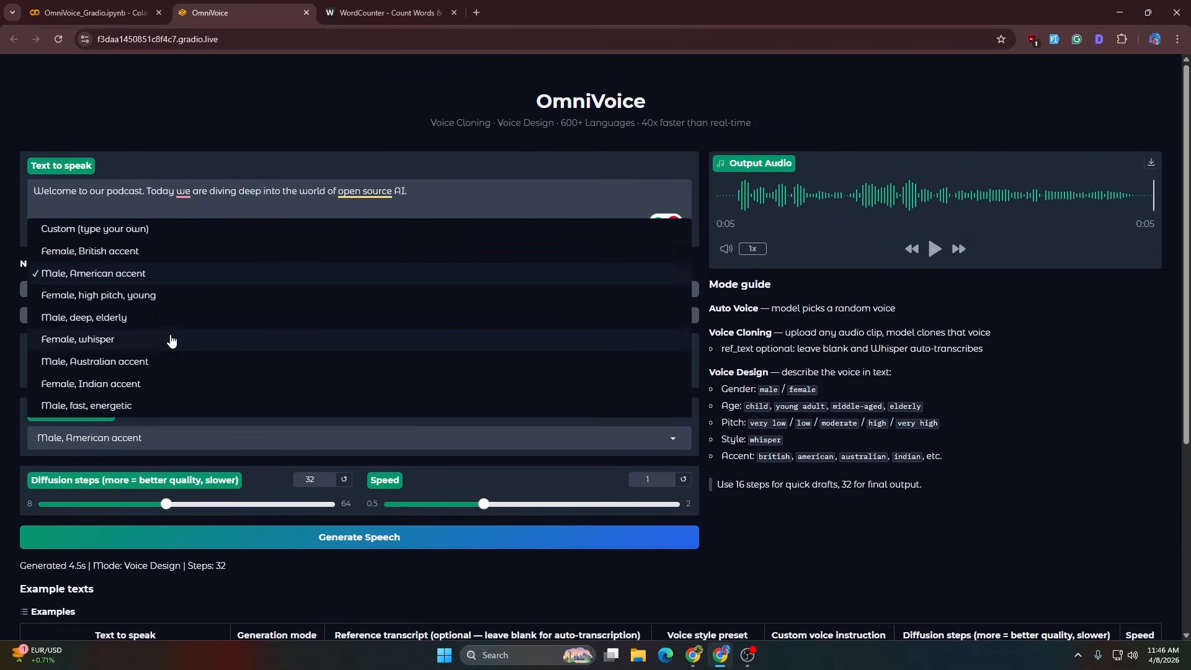
pyautogui.scroll(-2, 159, 428)
pyautogui.scroll(-2, 159, 413)
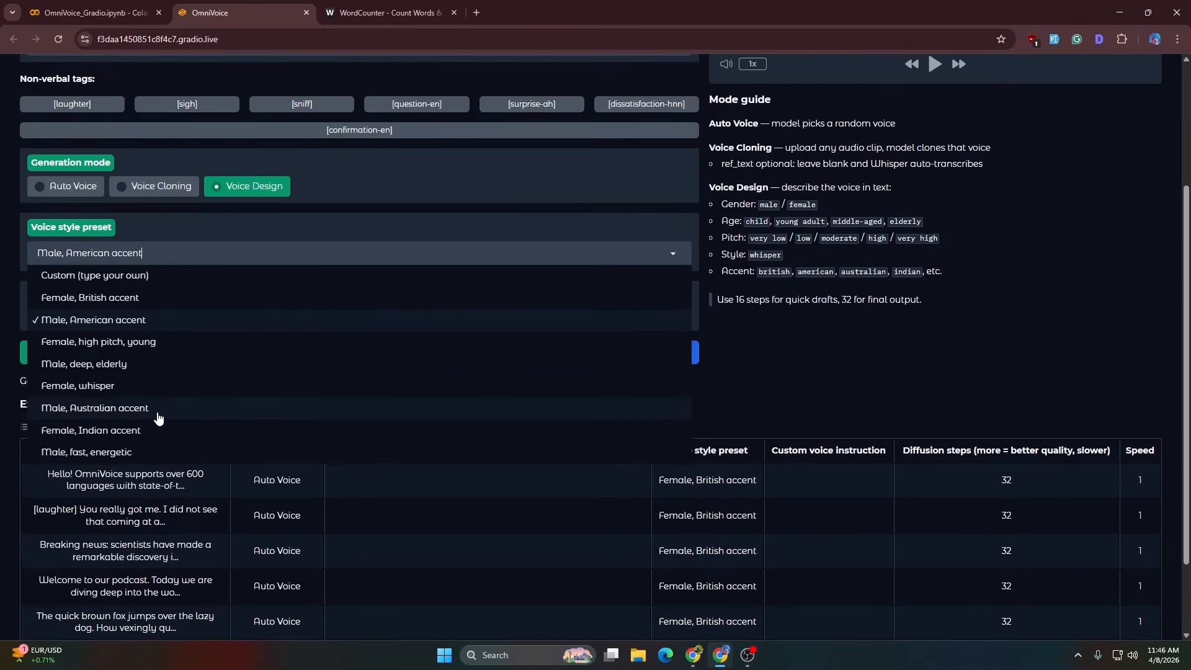
pyautogui.scroll(-1, 683, 260)
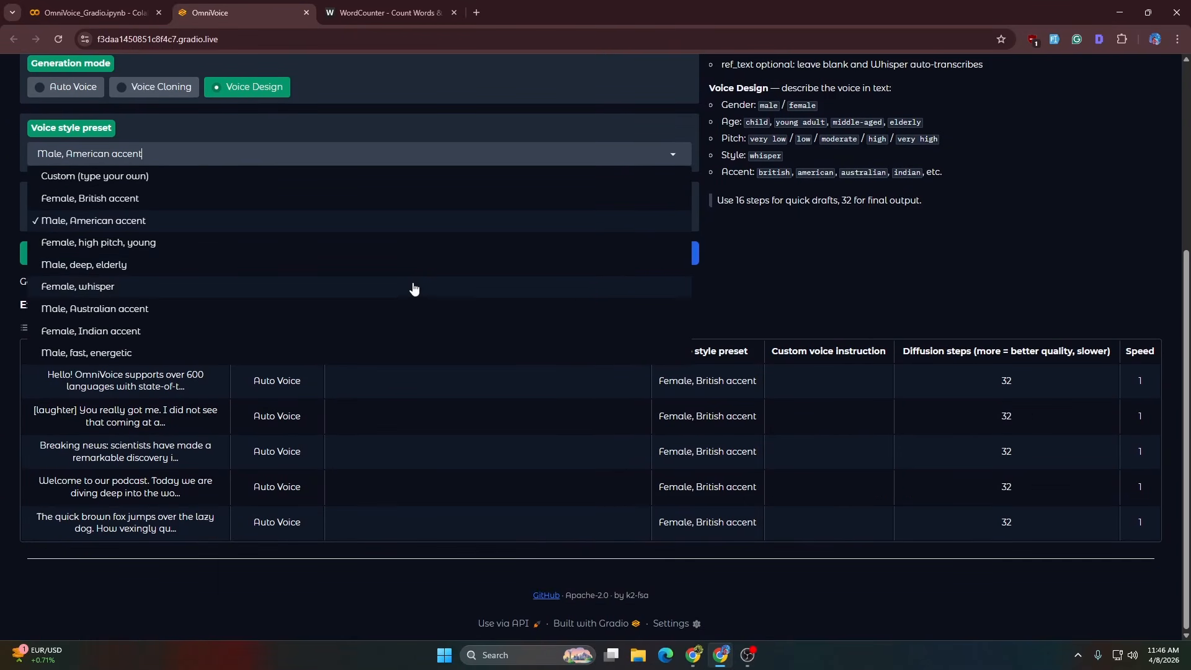
pyautogui.click(180, 335)
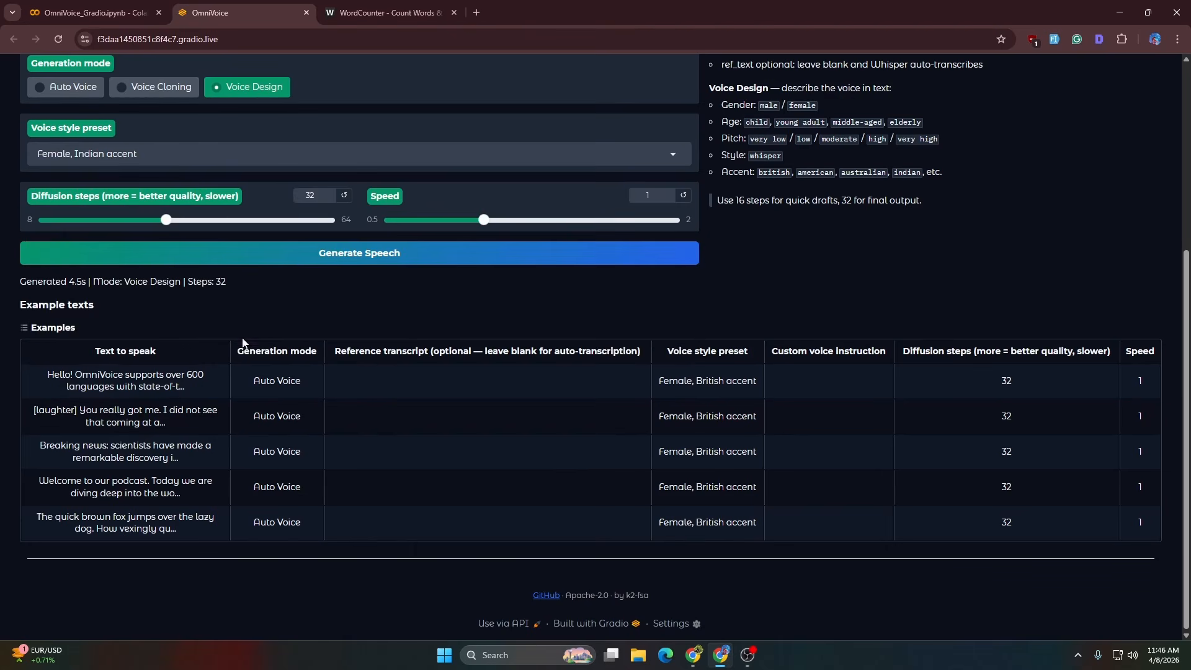
# - Generate the podcast line with the Female, Indian accent preset and play the output audio
pyautogui.scroll(5, 622, 334)
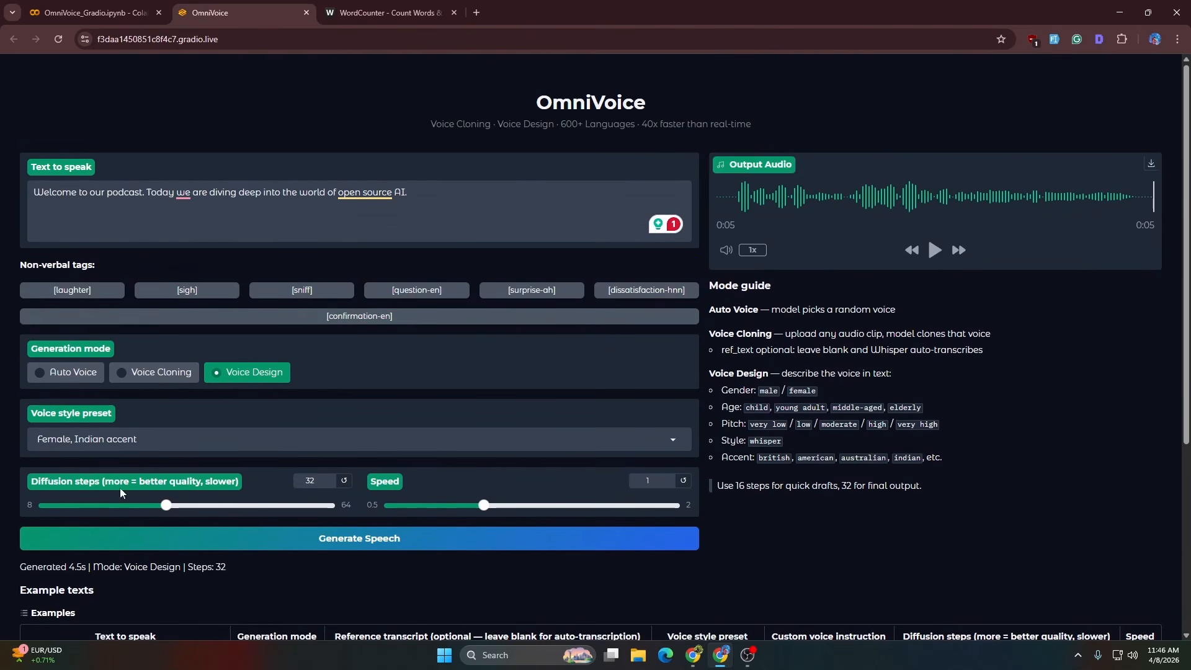
pyautogui.click(265, 535)
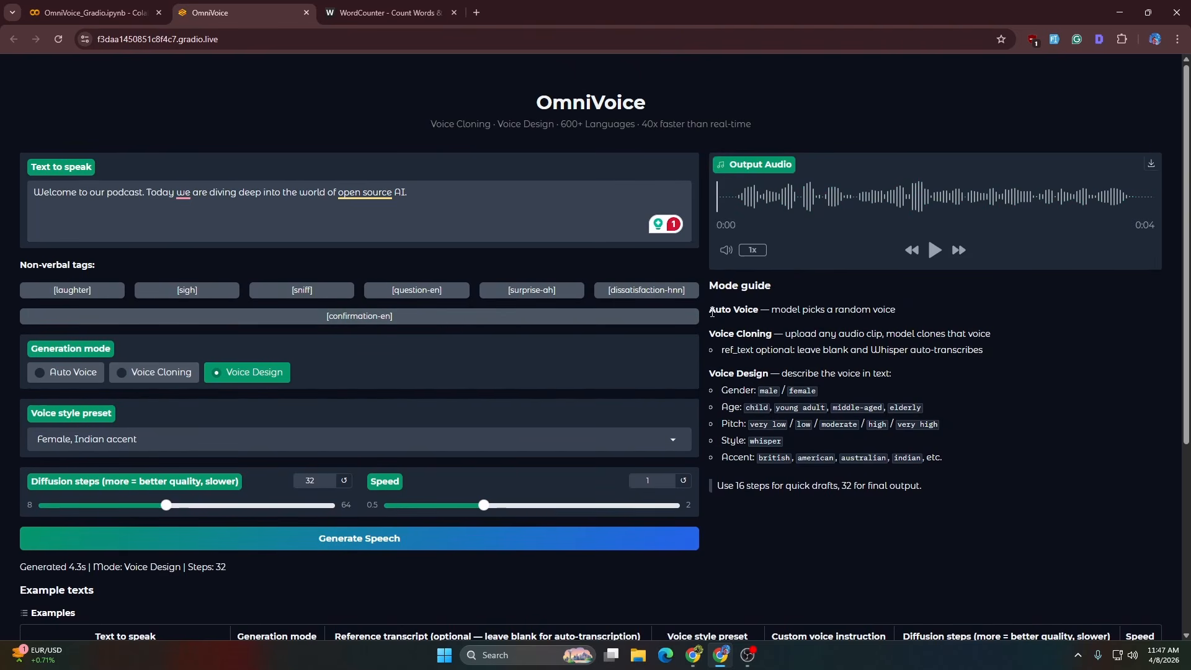
pyautogui.click(933, 255)
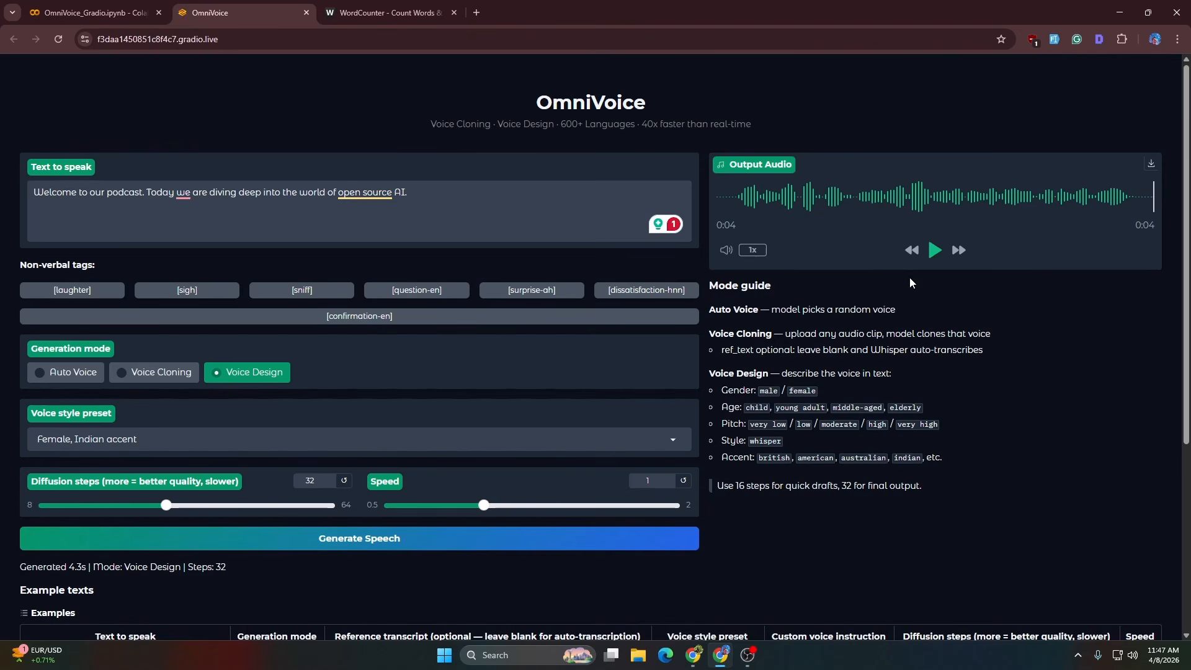
# - Set the voice style preset to Custom (type your own)
pyautogui.scroll(-3, 507, 411)
pyautogui.scroll(3, 634, 429)
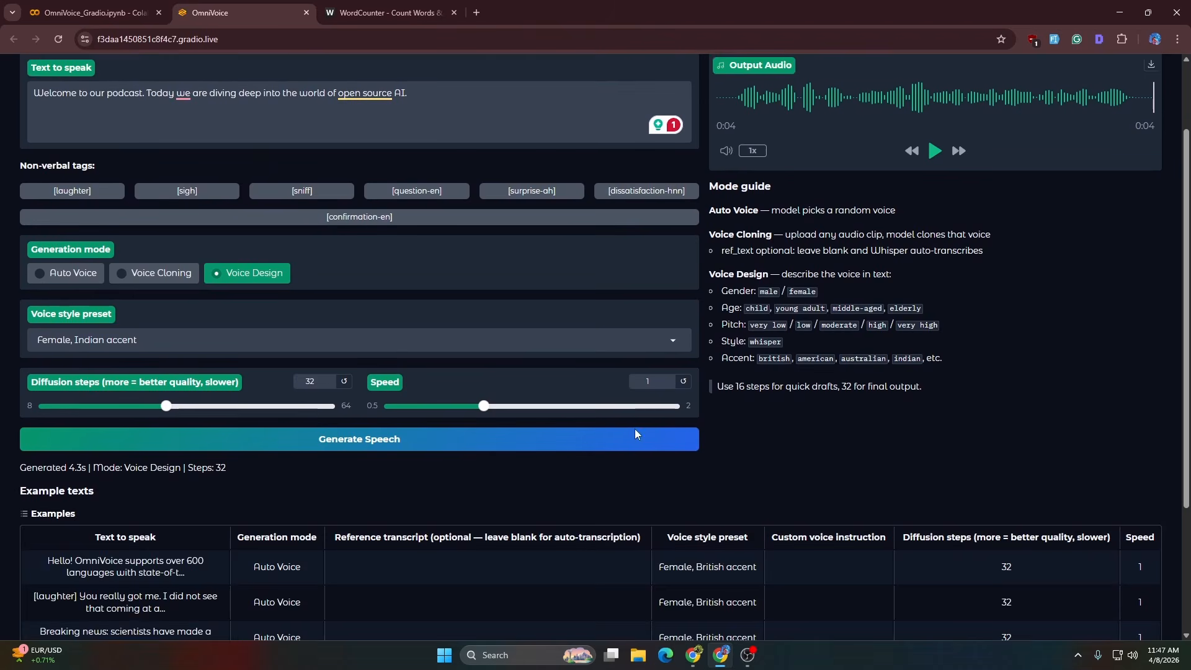
pyautogui.scroll(-1, 589, 434)
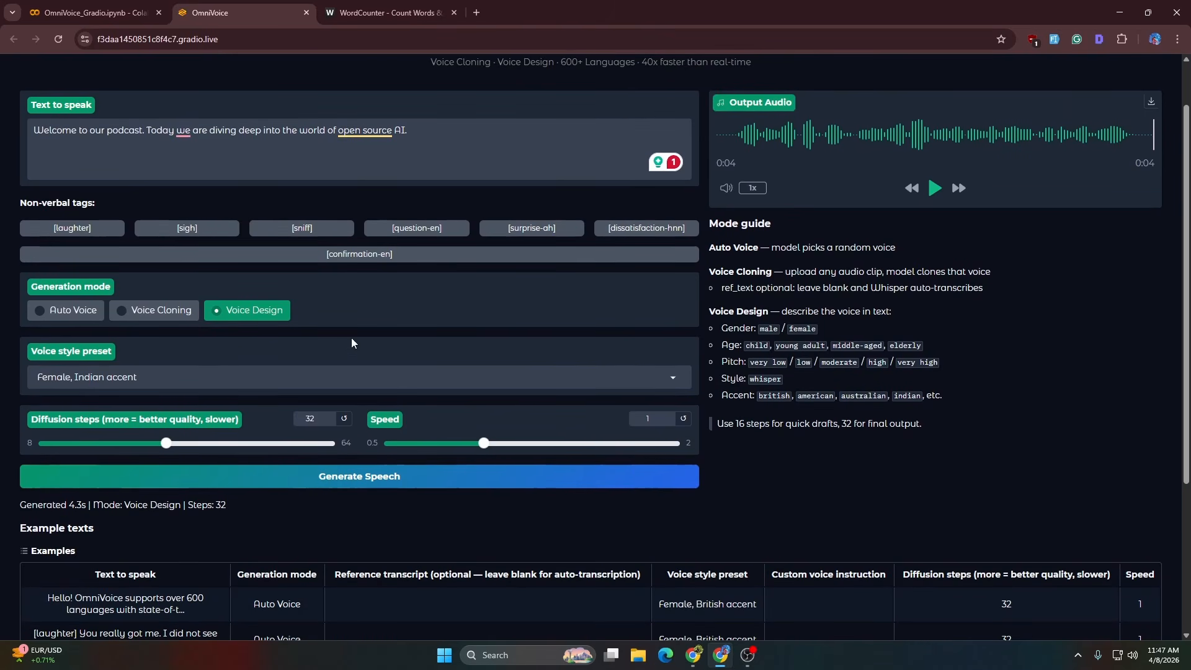
pyautogui.scroll(1, 400, 357)
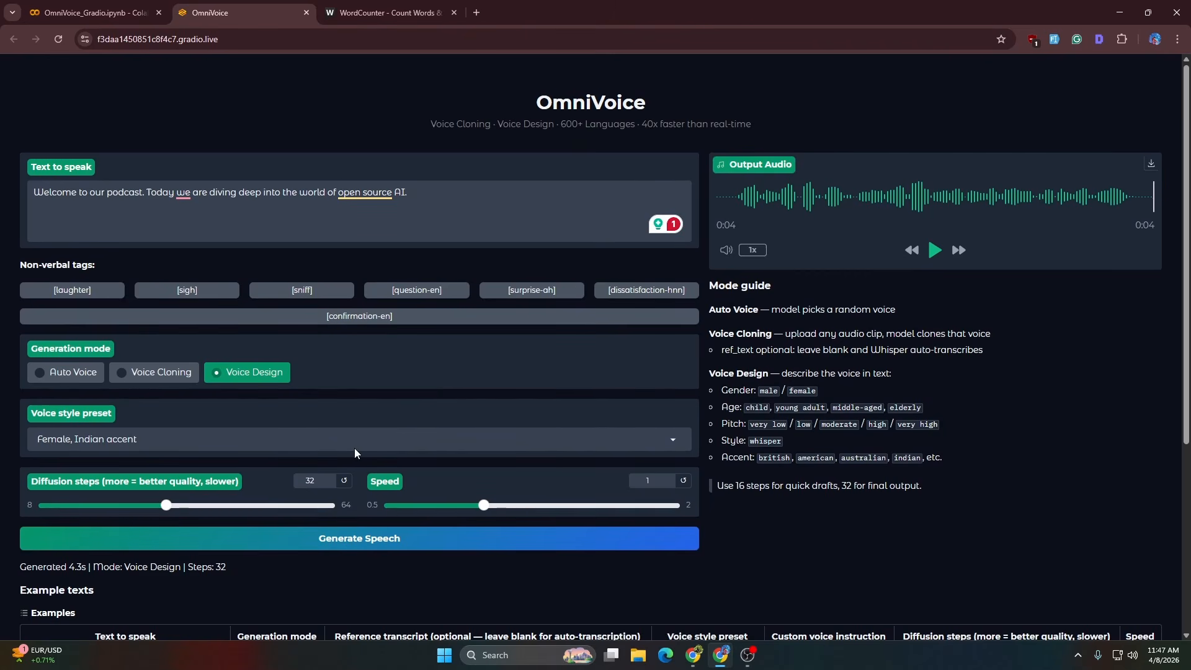
pyautogui.click(250, 439)
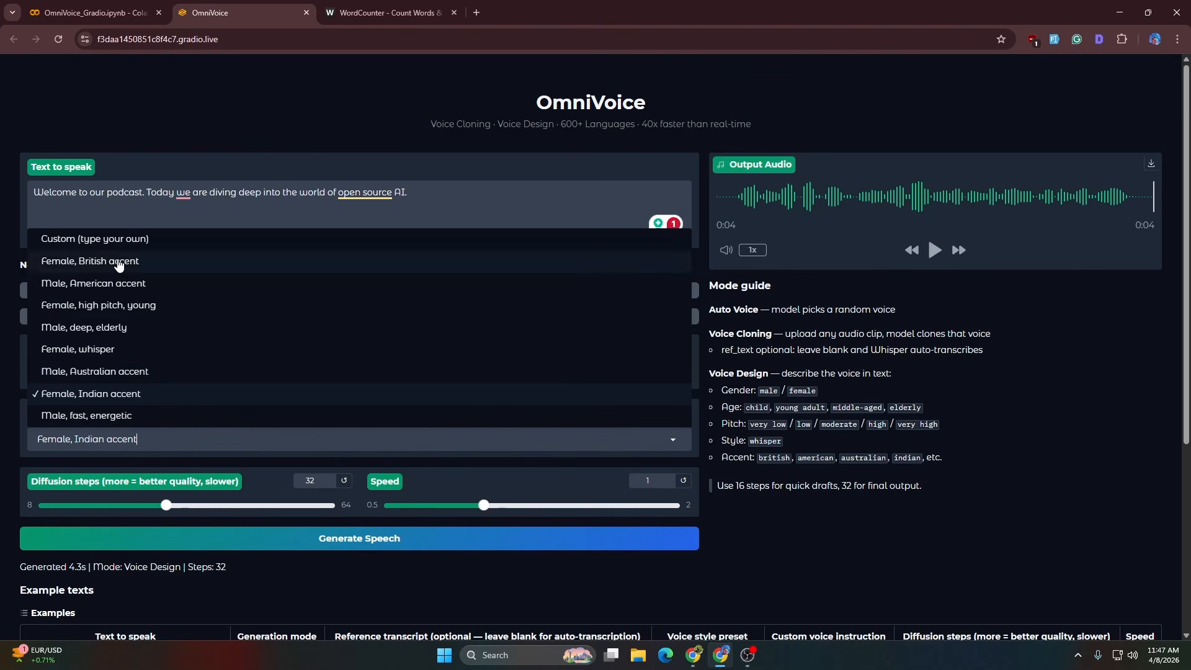
pyautogui.click(107, 239)
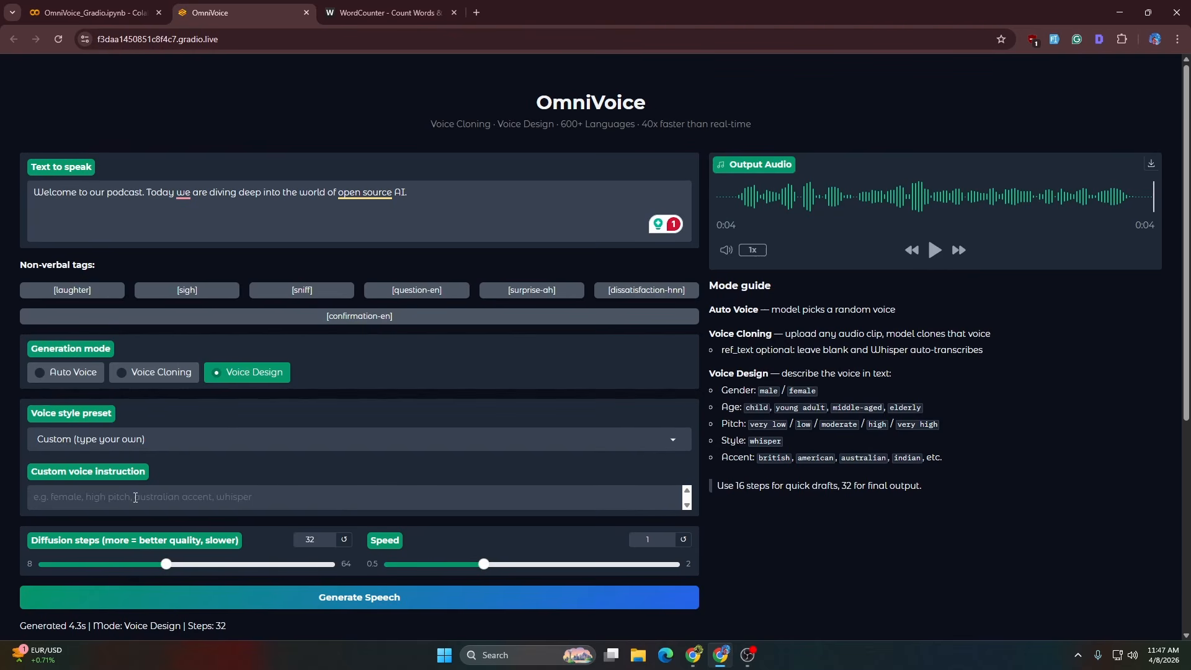
pyautogui.scroll(-1, 163, 501)
pyautogui.scroll(1, 187, 490)
# - Switch to WordCounter and copy the voice description "female, very high pitch, young adult"
pyautogui.click(380, 12)
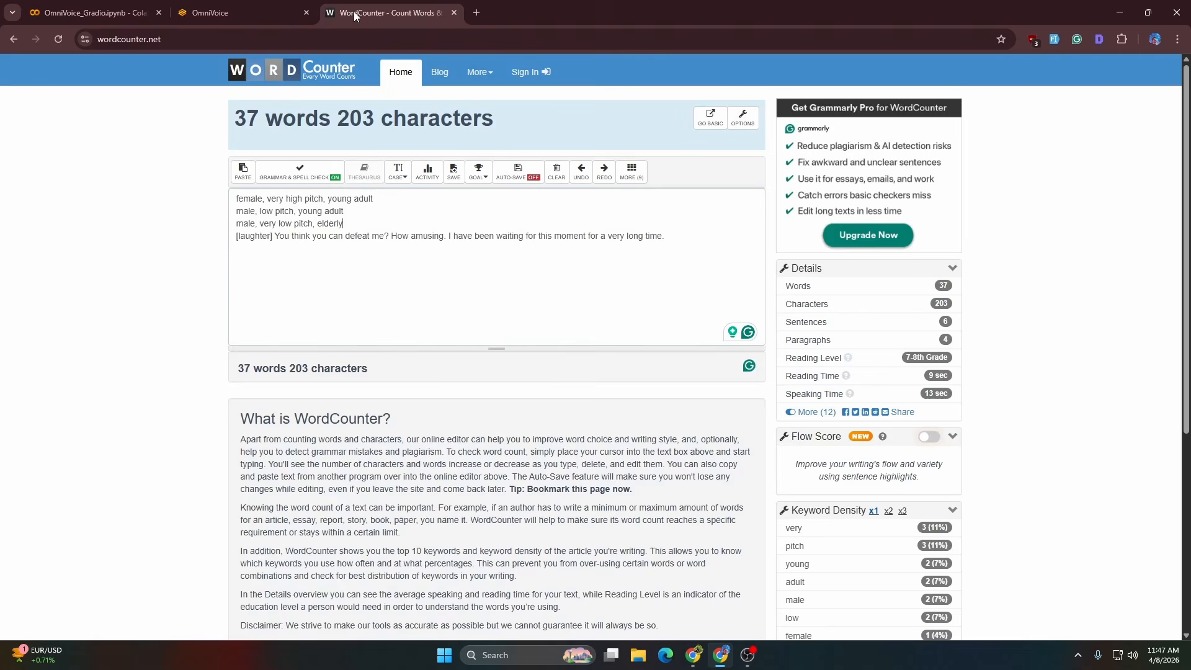
pyautogui.click(277, 224)
pyautogui.tripleClick(296, 198)
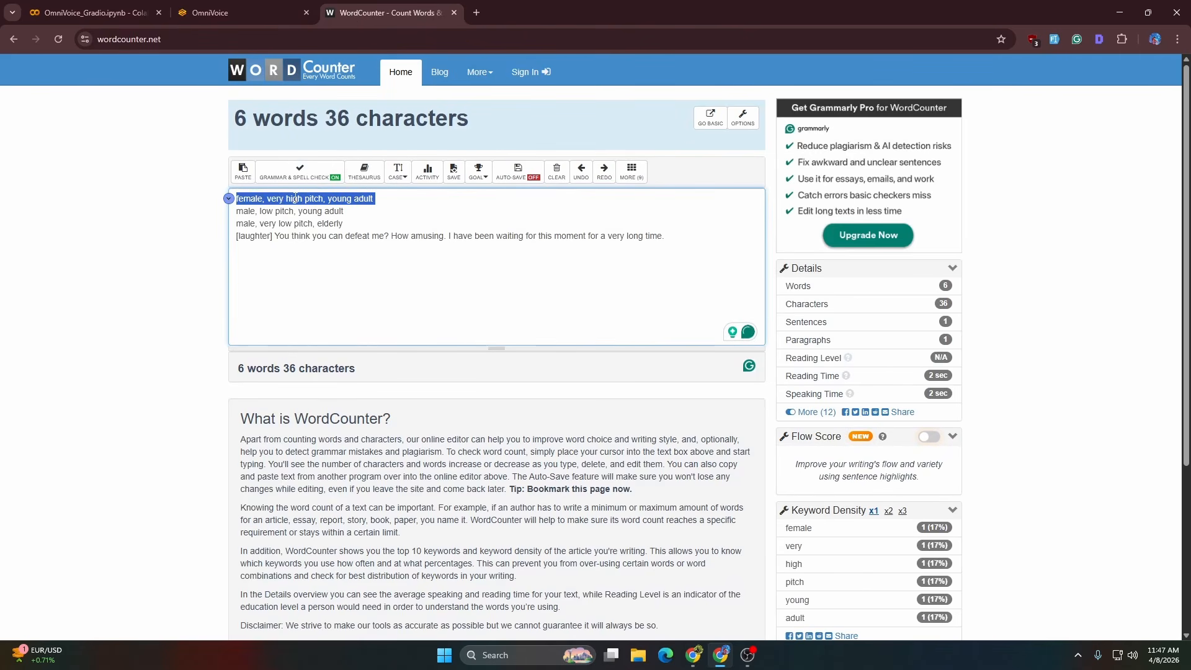
pyautogui.click(93, 13)
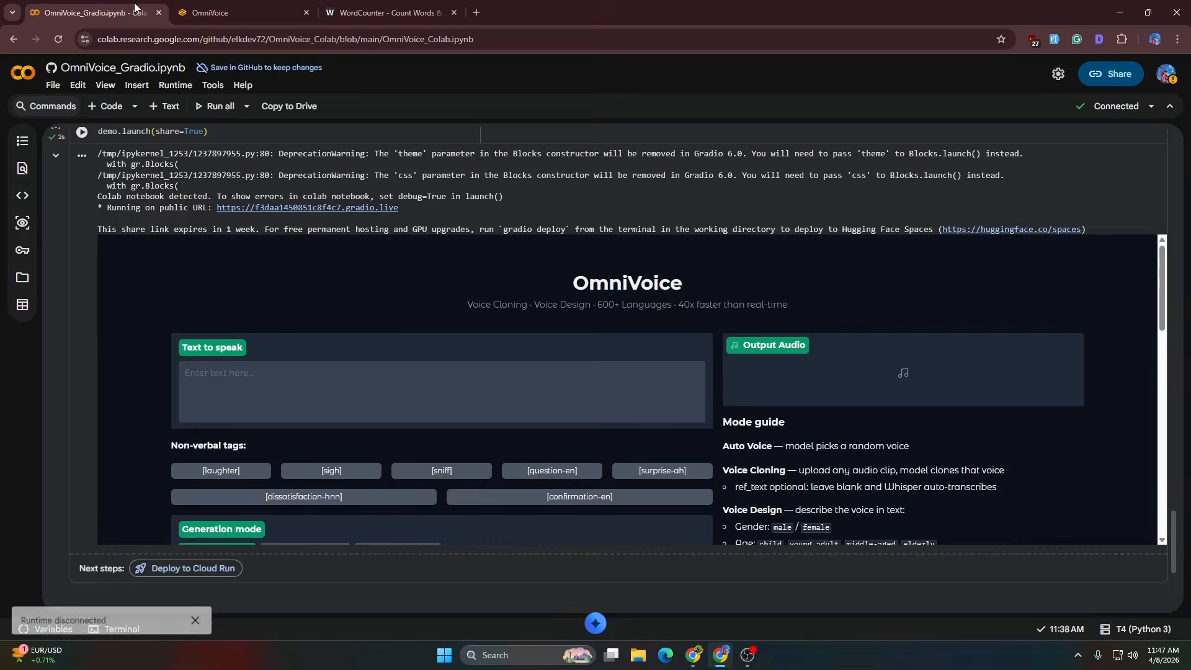
# - Generate and play the podcast line in OmniVoice with the custom voice instruction "female, very high pitch, young adult"
pyautogui.click(211, 12)
pyautogui.click(93, 490)
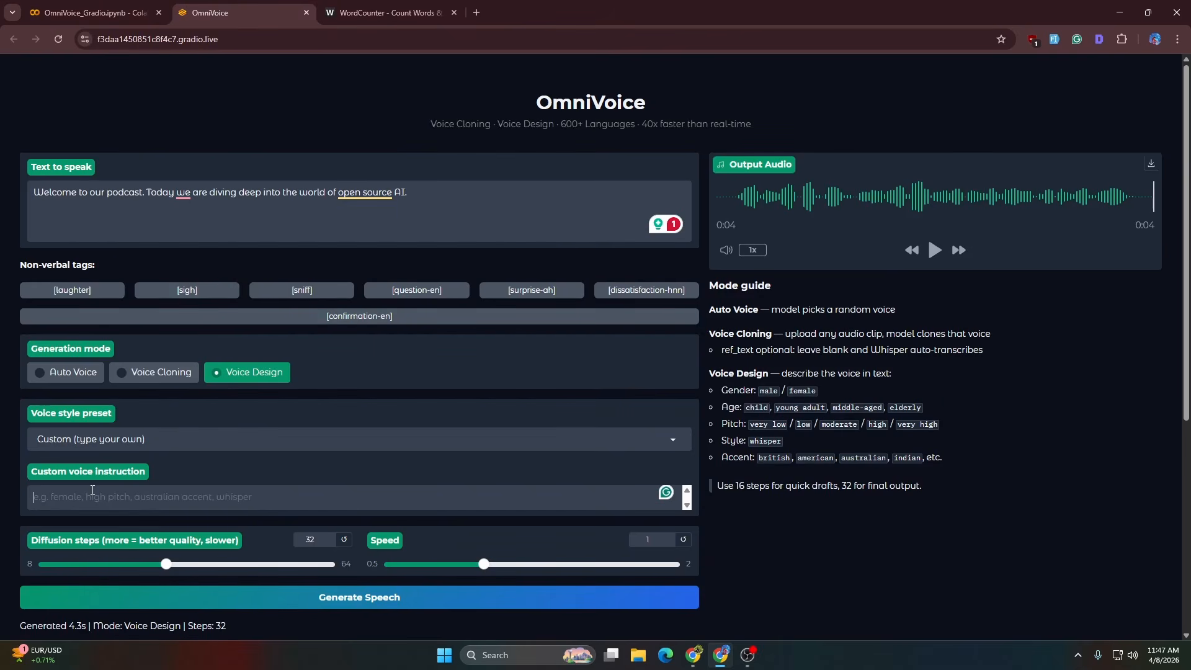
pyautogui.write('female, very high pitch, young adult')
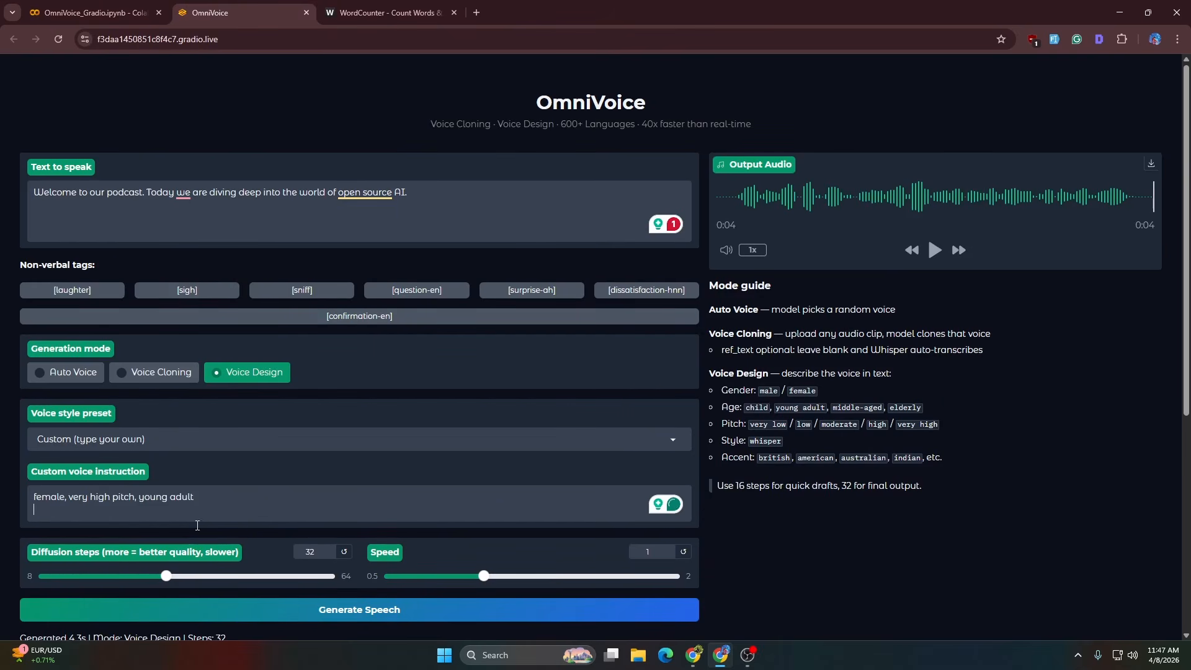
pyautogui.click(246, 613)
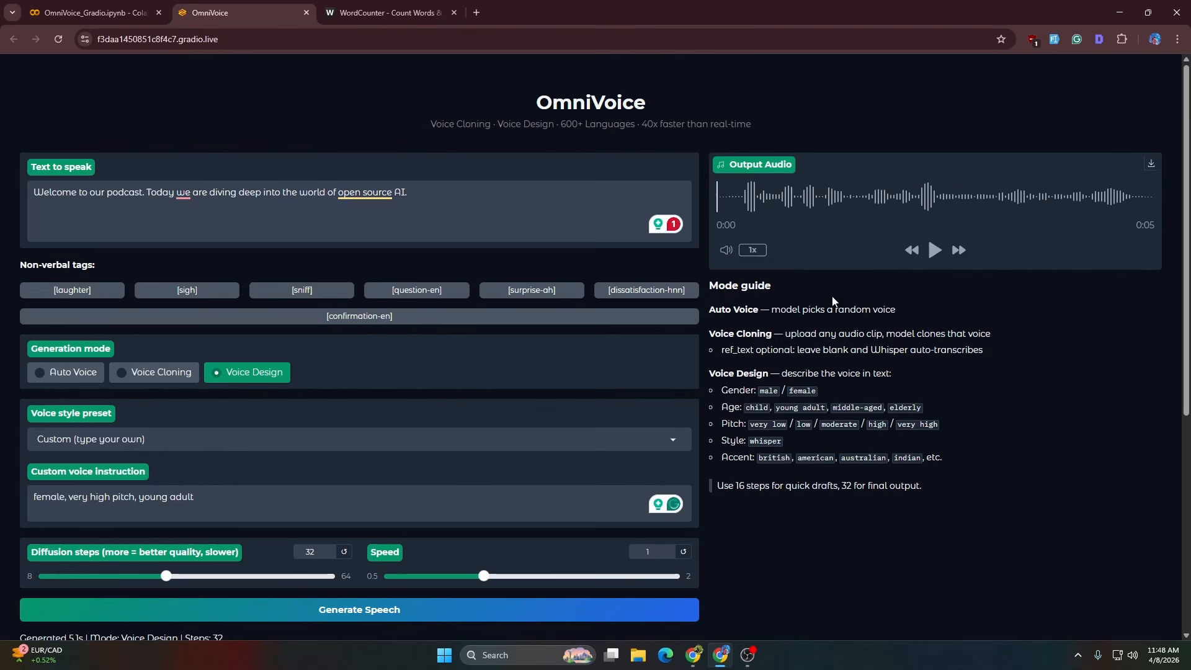
pyautogui.click(934, 251)
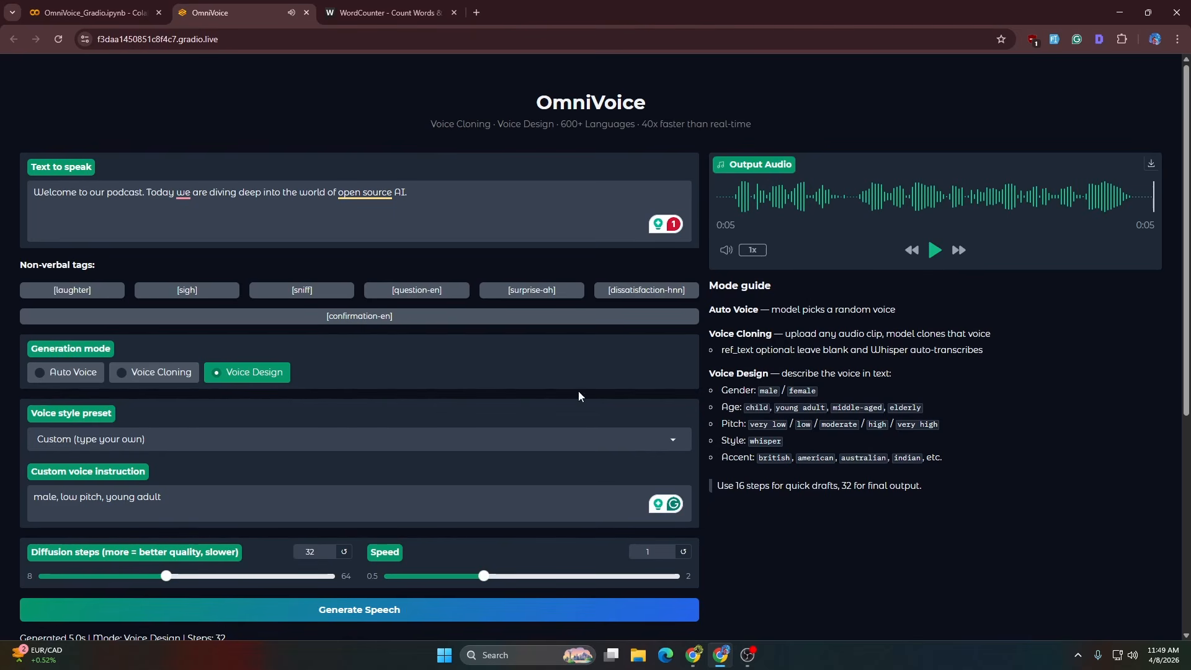
# - Switch to WordCounter and copy the voice description "male, very low pitch, elderly"
pyautogui.scroll(-1, 407, 523)
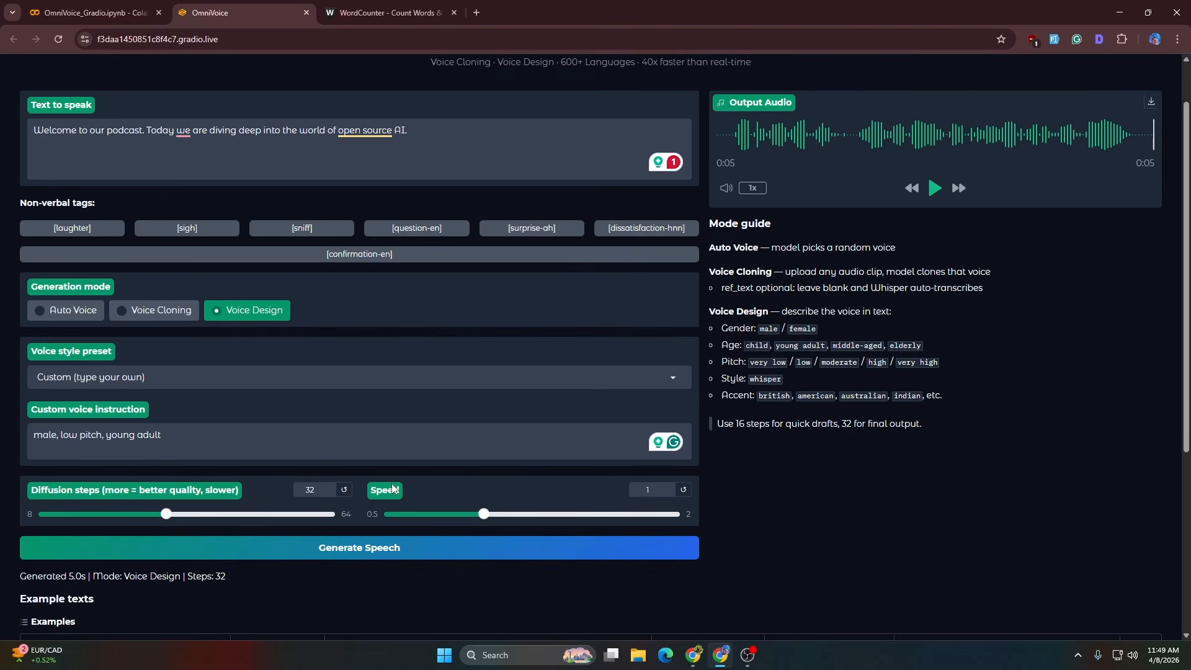
pyautogui.scroll(1, 892, 434)
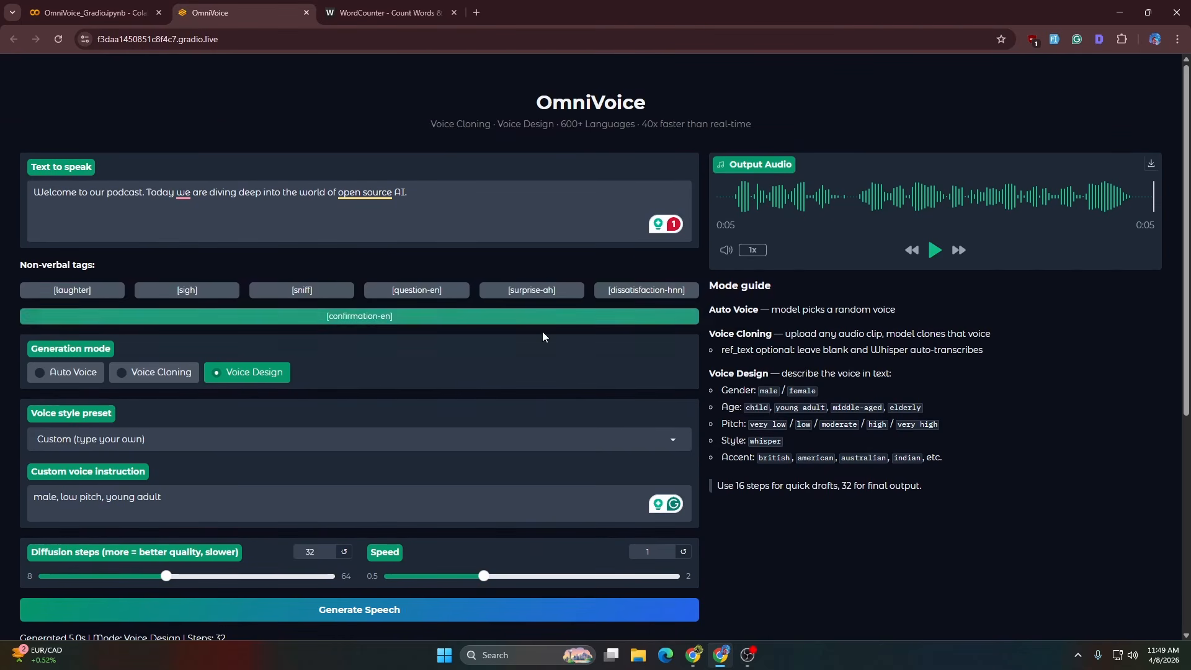
pyautogui.scroll(-2, 542, 331)
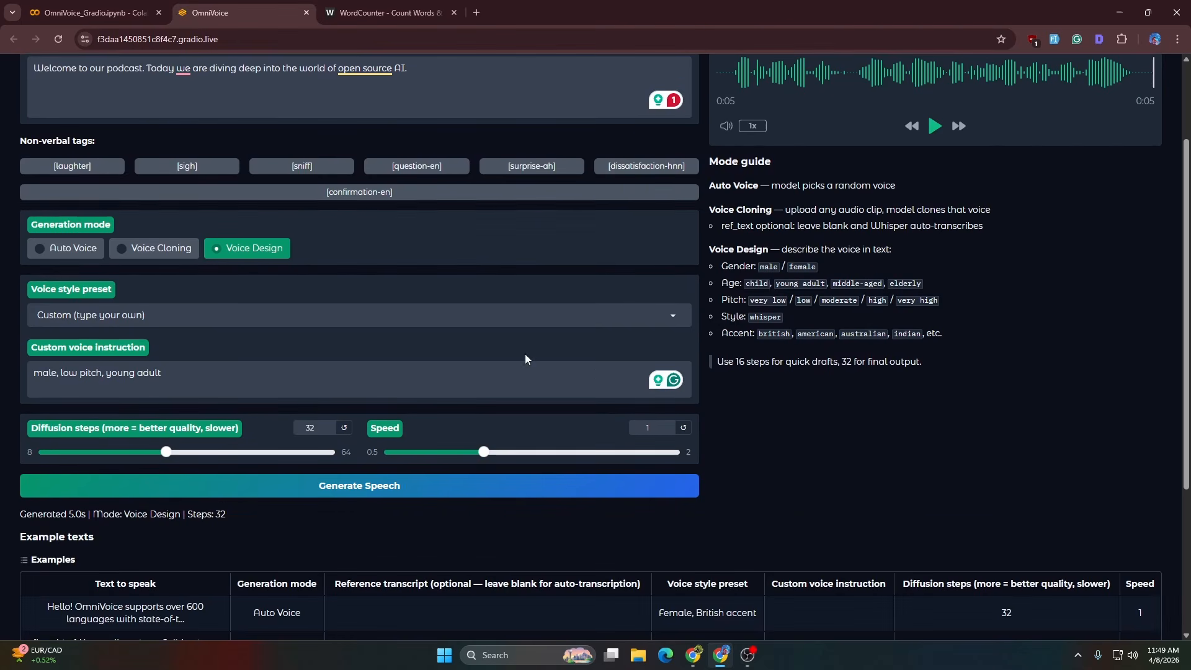
pyautogui.click(385, 13)
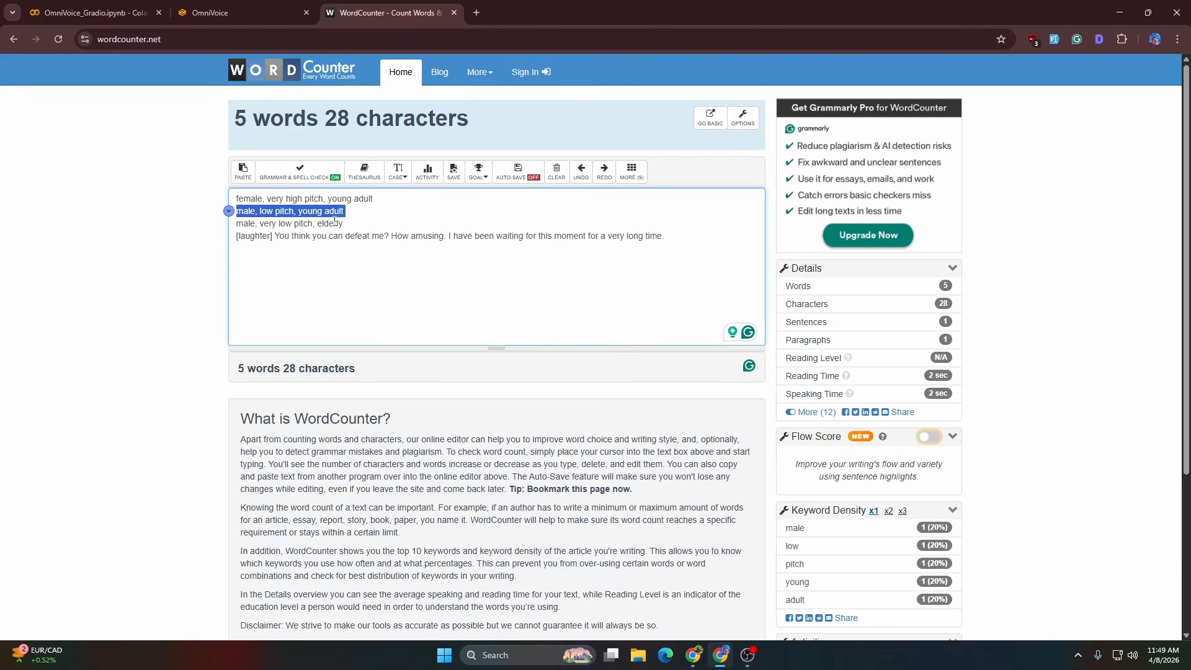
pyautogui.tripleClick(330, 223)
pyautogui.rightClick(330, 229)
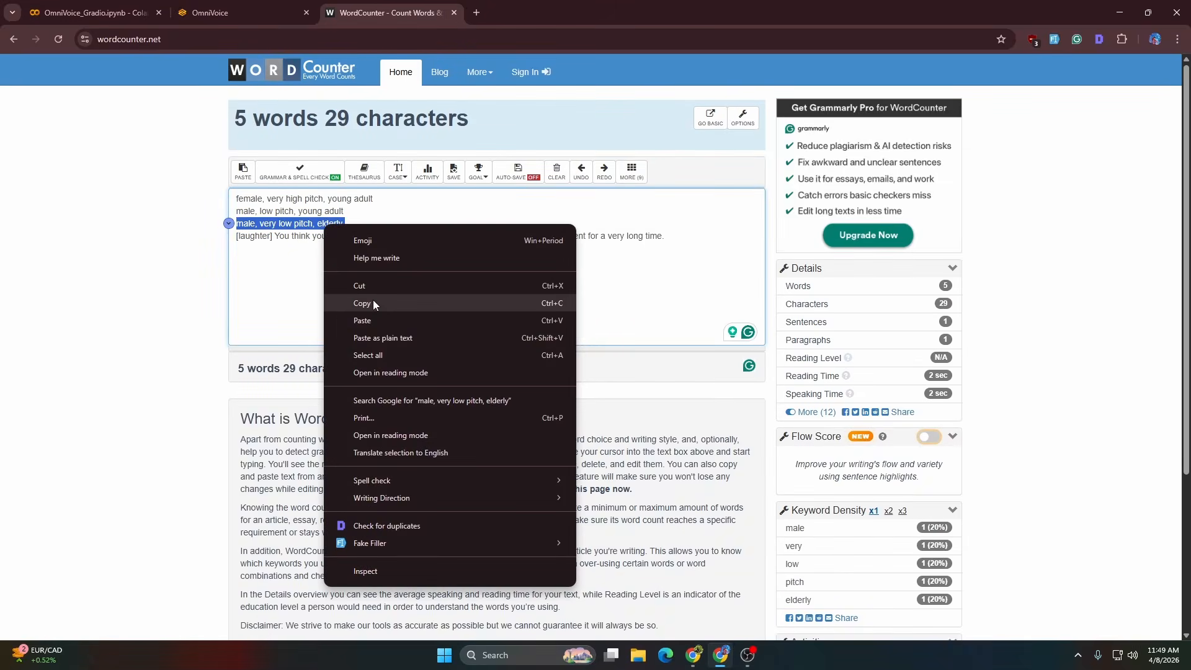
pyautogui.click(374, 300)
# - Replace the custom voice instruction in OmniVoice with "male, very low pitch, elderly", then generate and play the podcast line
pyautogui.click(192, 13)
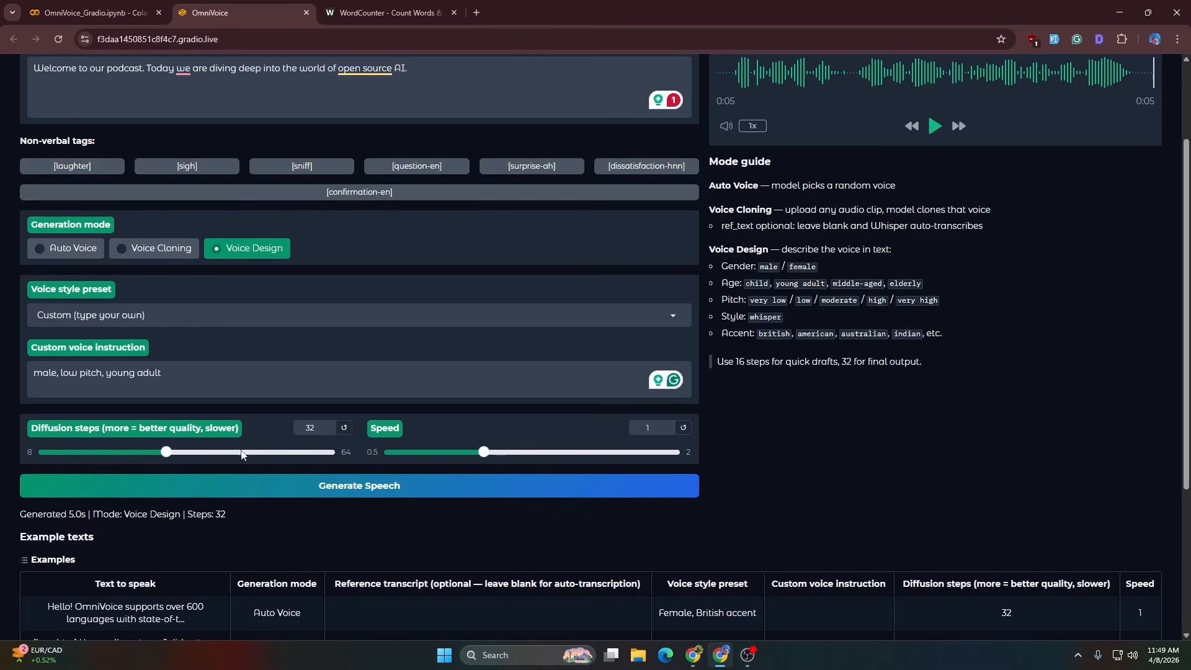
pyautogui.tripleClick(168, 373)
pyautogui.hotkey('ctrl', 'v')
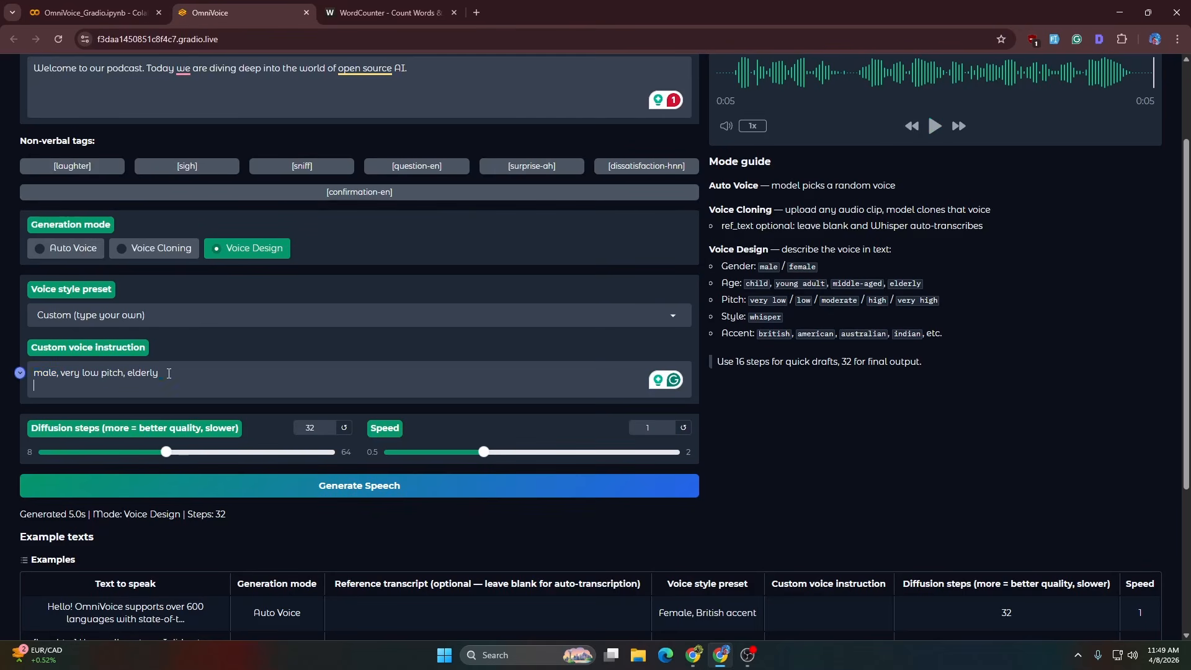
pyautogui.click(370, 487)
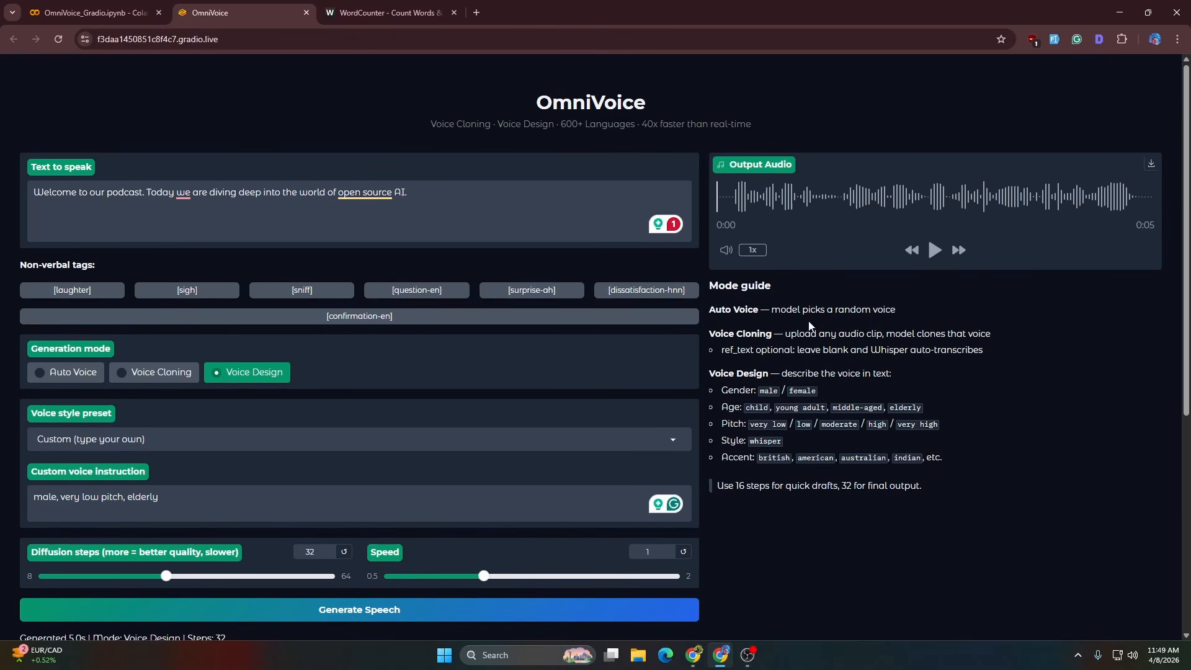
pyautogui.click(928, 255)
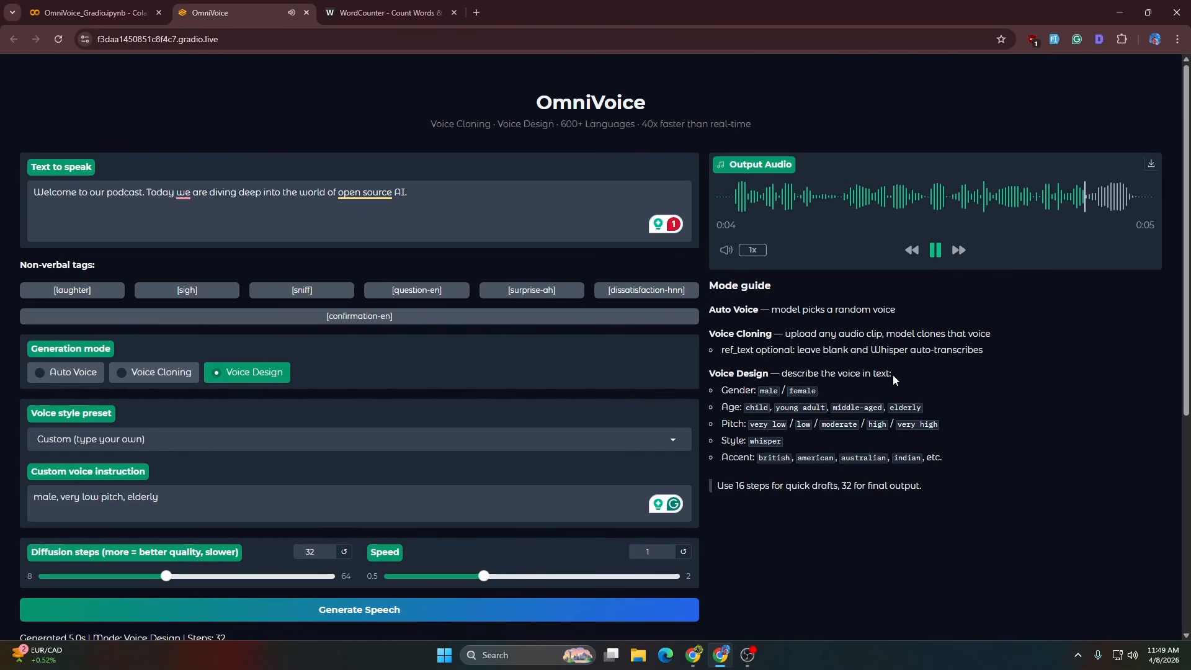
pyautogui.scroll(-3, 405, 498)
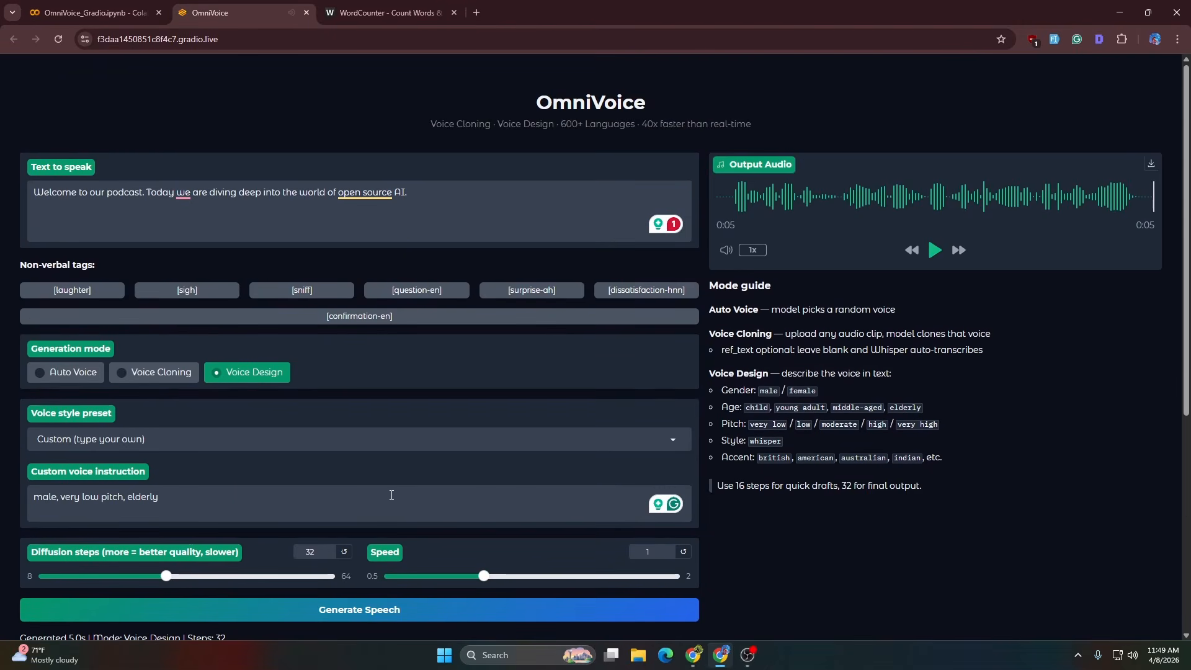
pyautogui.scroll(-2, 511, 493)
pyautogui.scroll(2, 505, 499)
pyautogui.scroll(-5, 819, 482)
pyautogui.scroll(5, 818, 483)
pyautogui.scroll(-6, 833, 553)
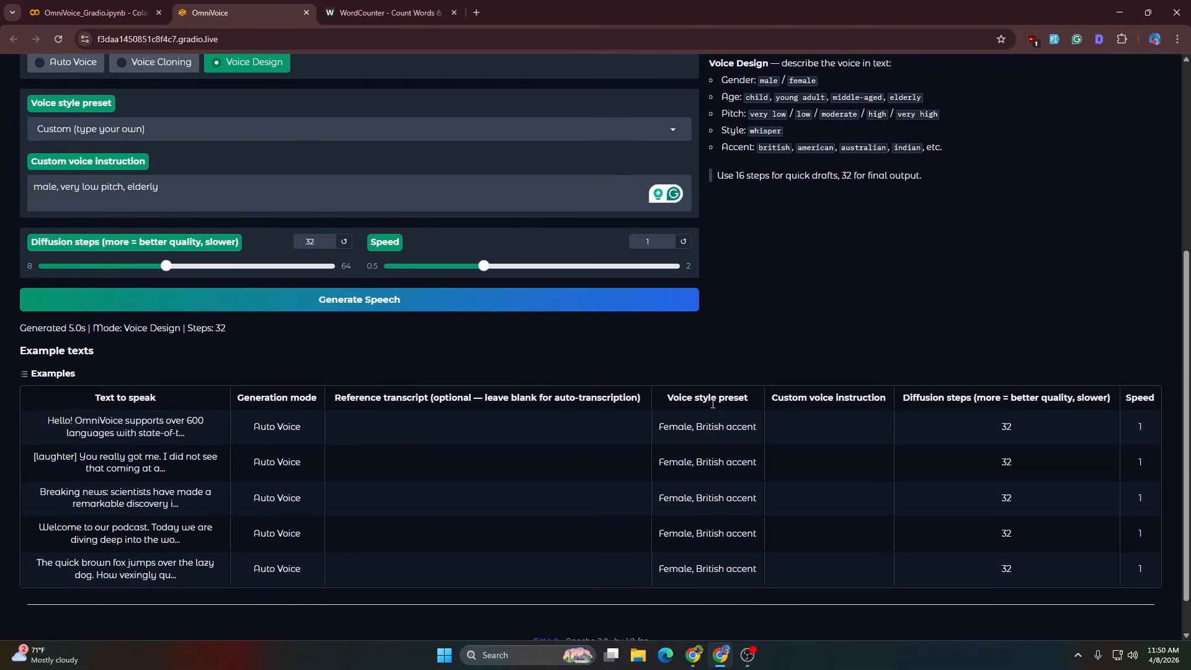
pyautogui.click(677, 482)
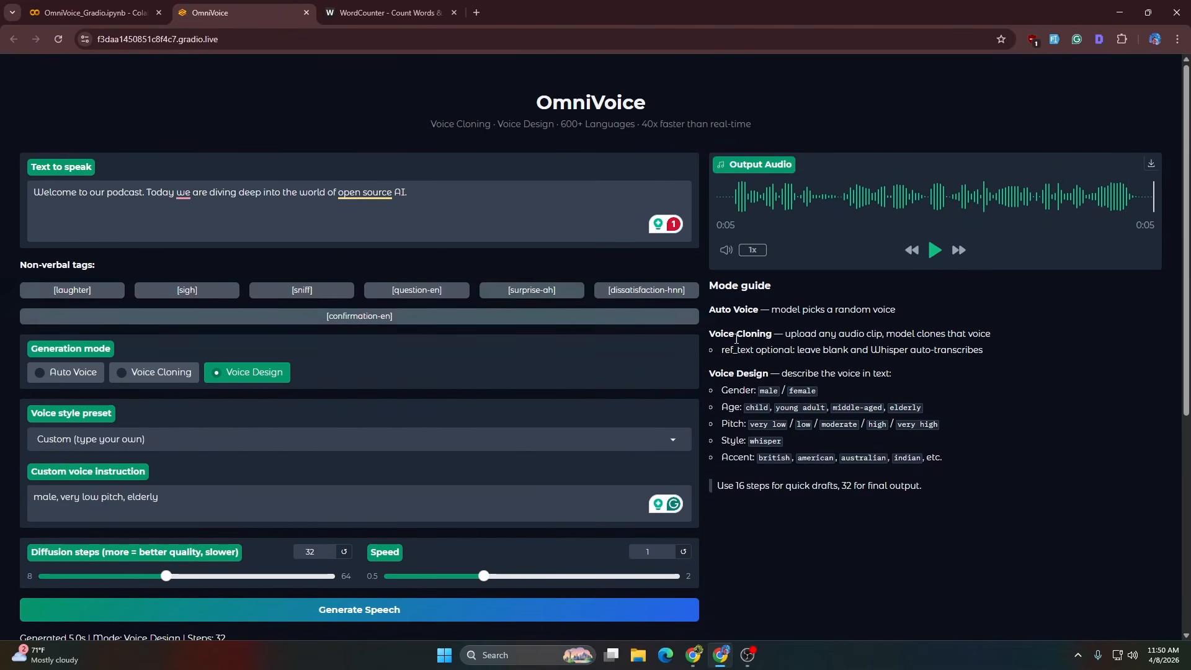